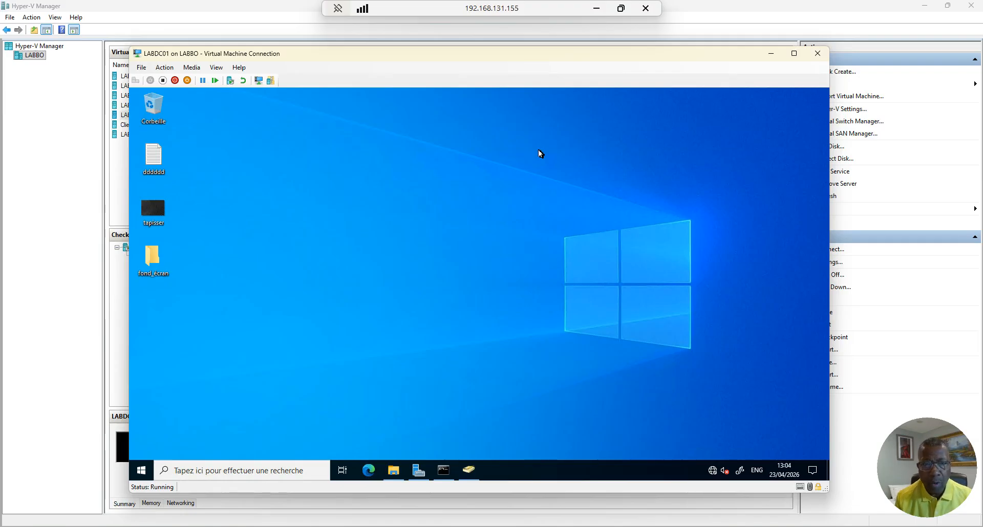
double_click(152, 214)
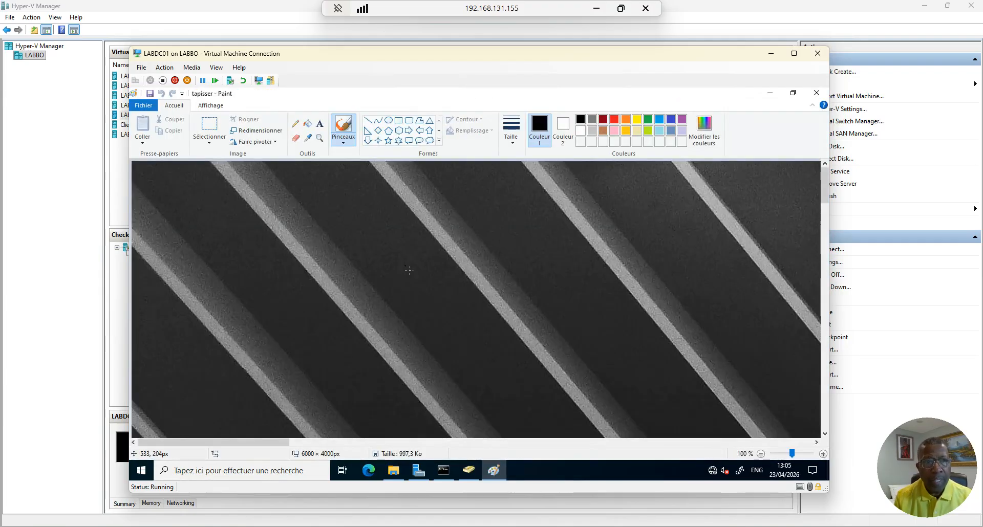
click(816, 93)
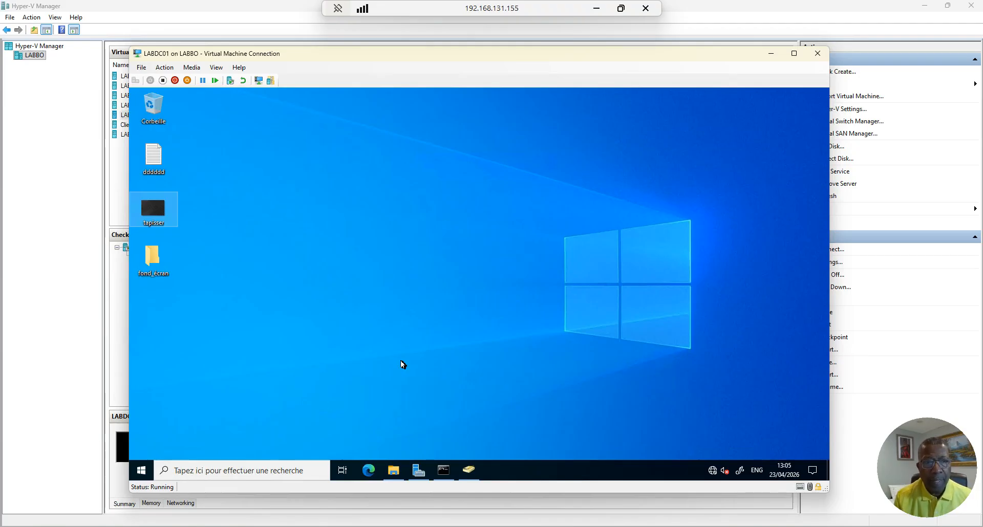
click(393, 470)
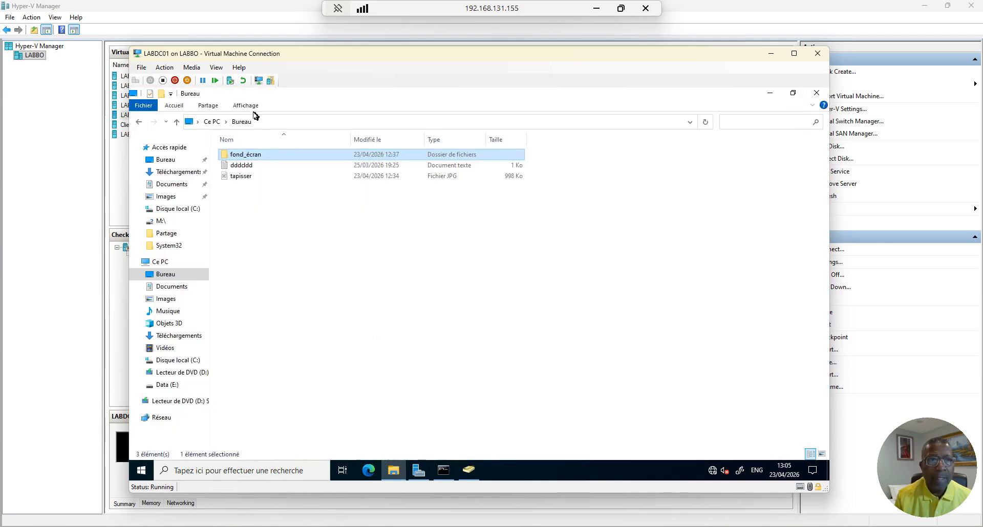
Browse Ce PC's Bureau, Data (E:) and Disque local (C:) locations in File Explorer
click(164, 263)
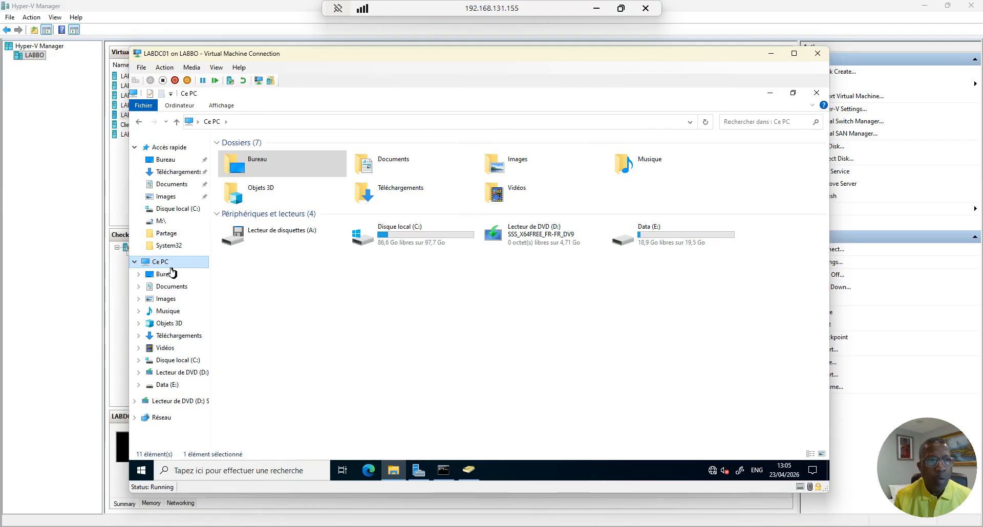
double_click(258, 163)
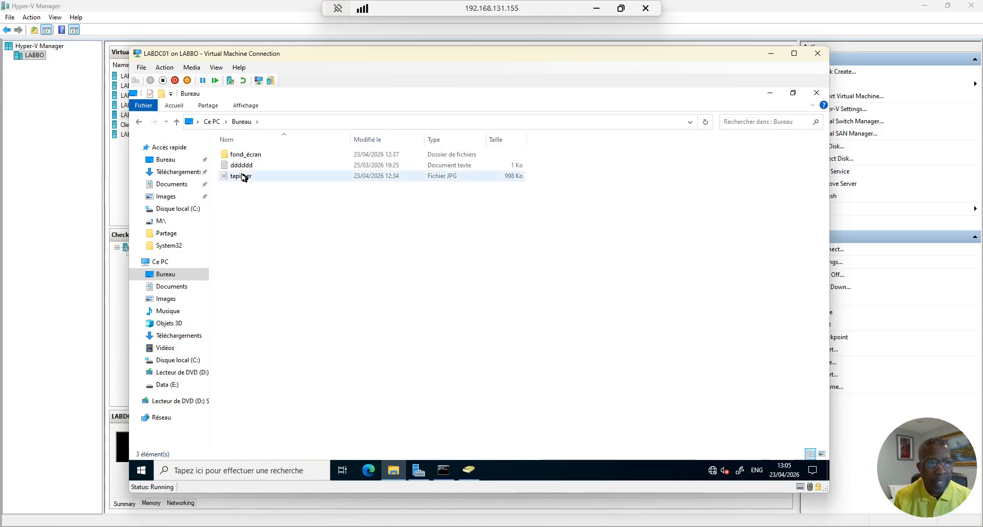
click(165, 262)
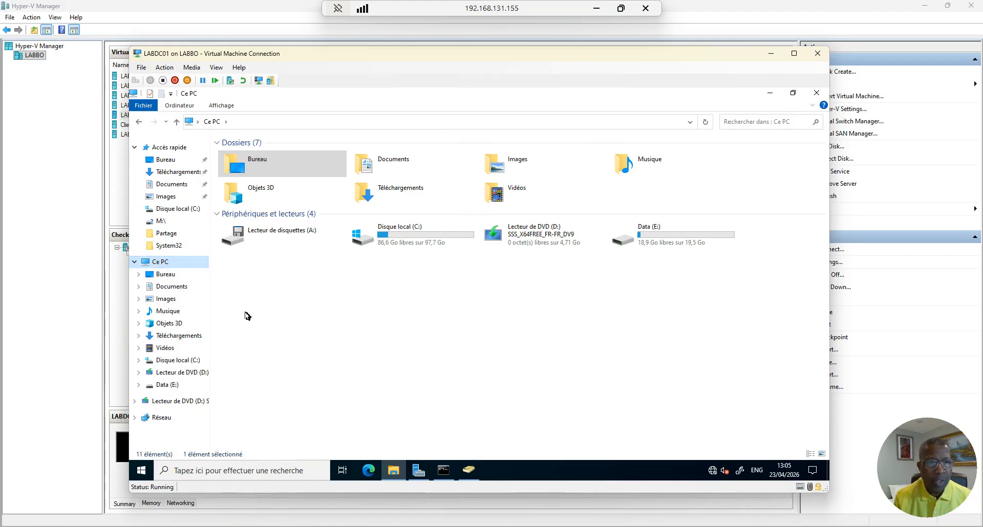
double_click(642, 236)
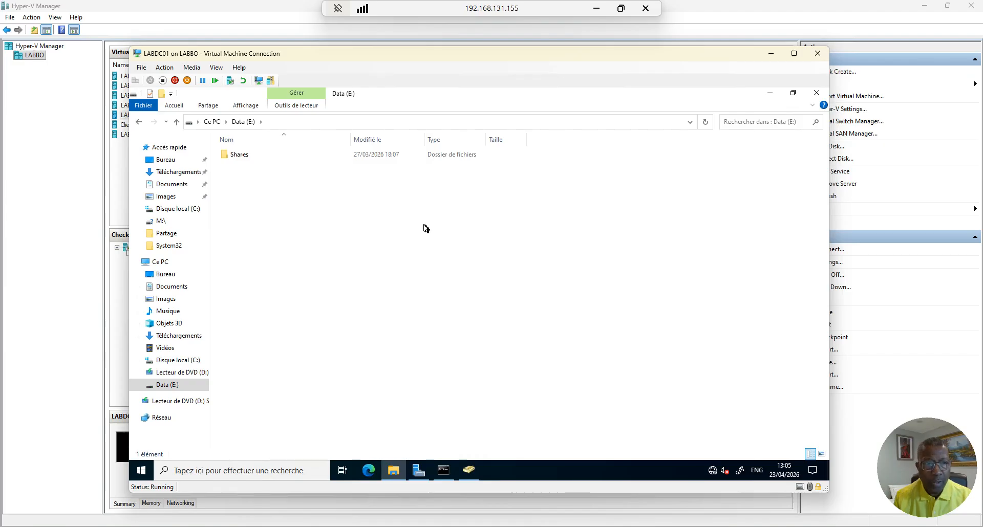
click(176, 122)
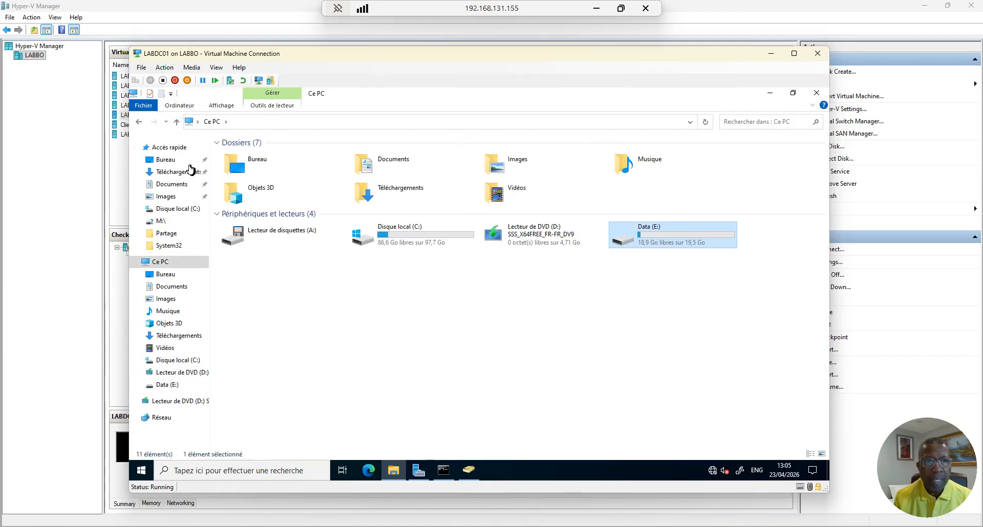
double_click(404, 235)
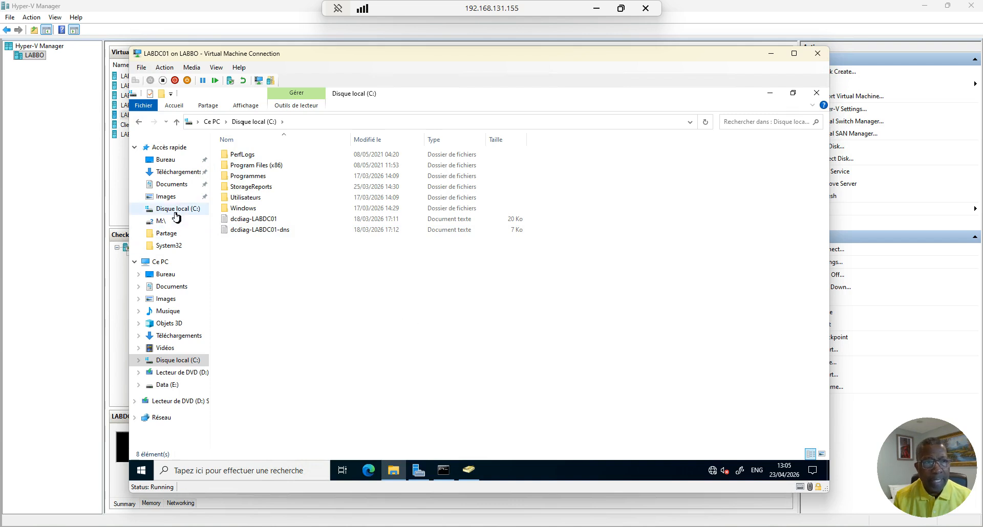
Copy the fond_écran folder from Bureau and go to the root of Disque local (C:)
click(164, 159)
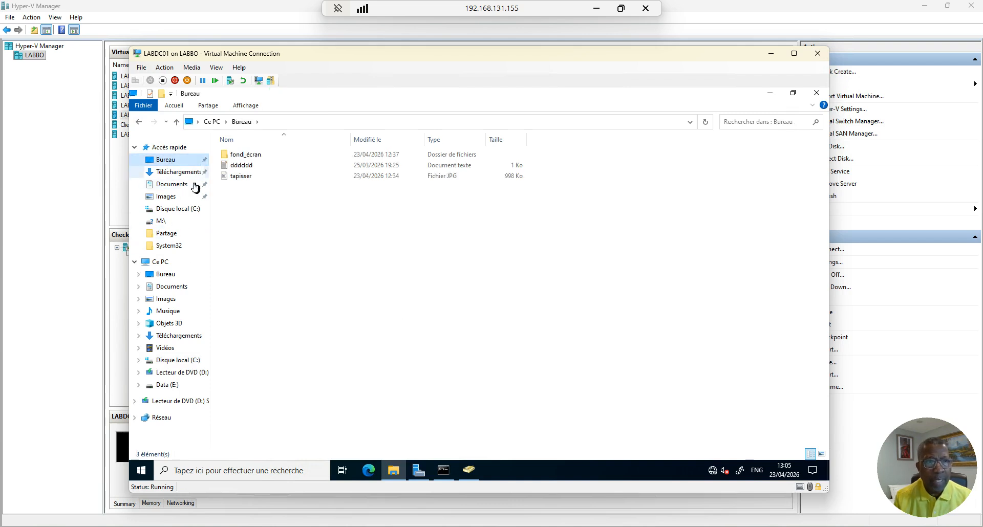
click(243, 158)
right_click(243, 158)
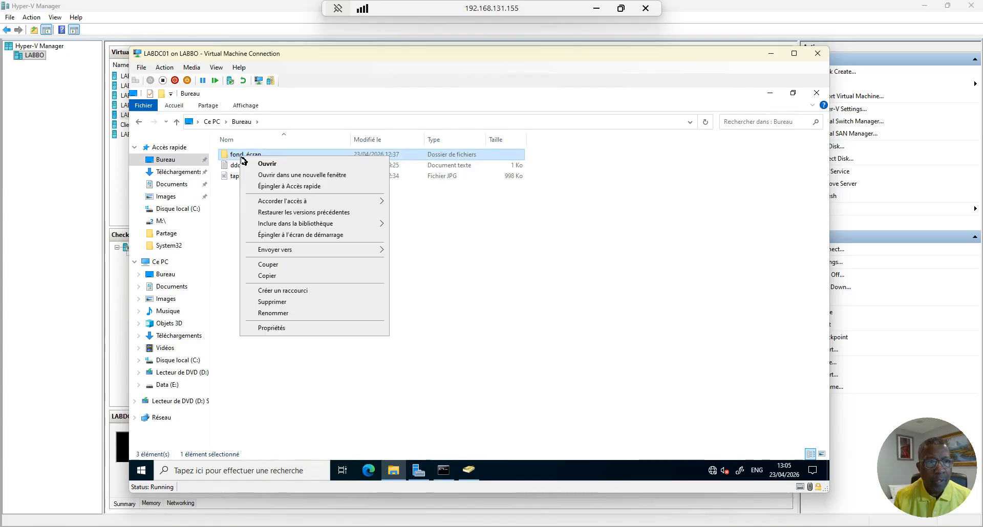
click(267, 276)
click(160, 262)
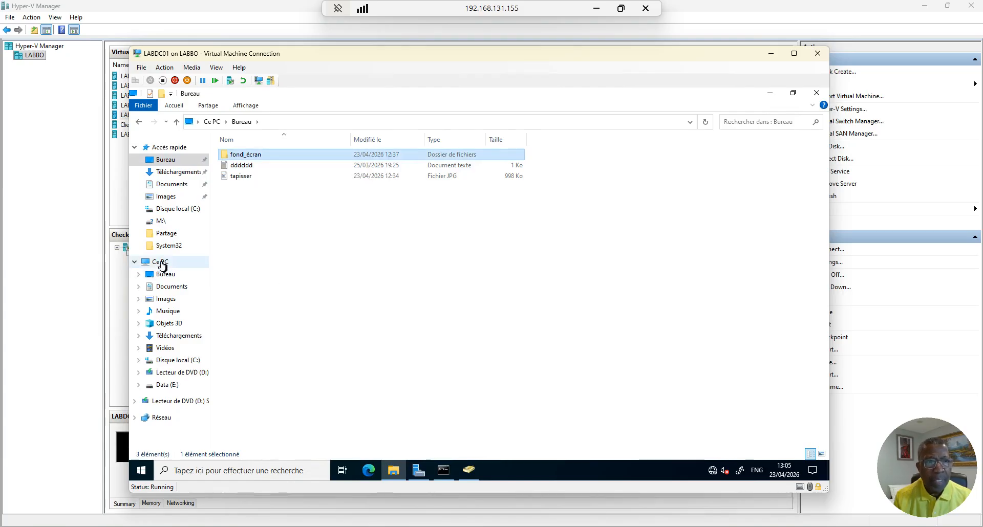
double_click(395, 251)
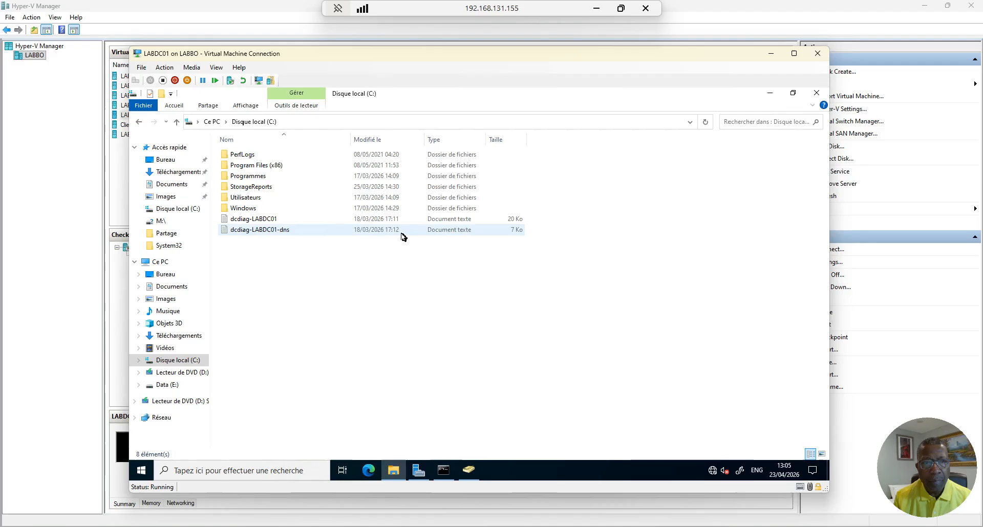
right_click(457, 316)
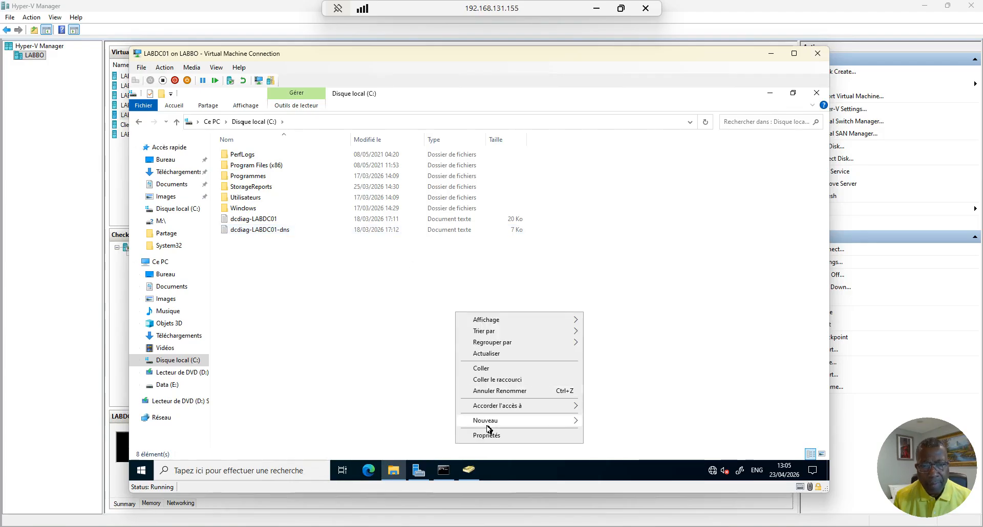
Create a new folder named Fond-ecran on C:, then return to Bureau
mouse_move(487, 424)
click(614, 360)
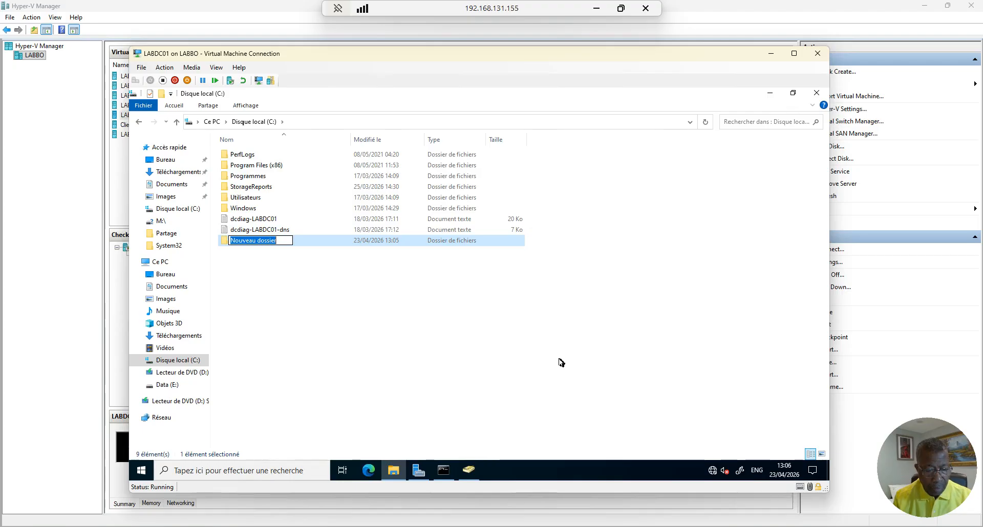
drag(280, 241, 231, 241)
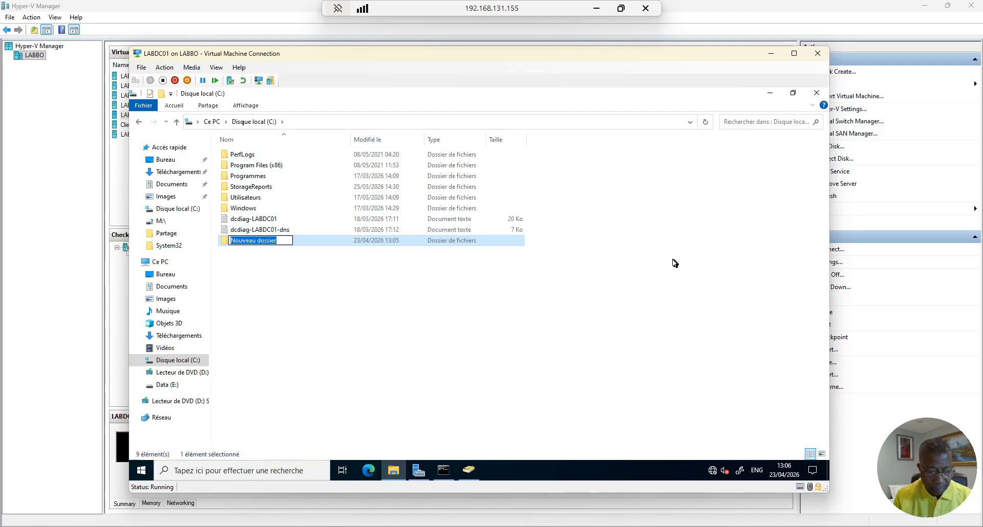
text(Fon)
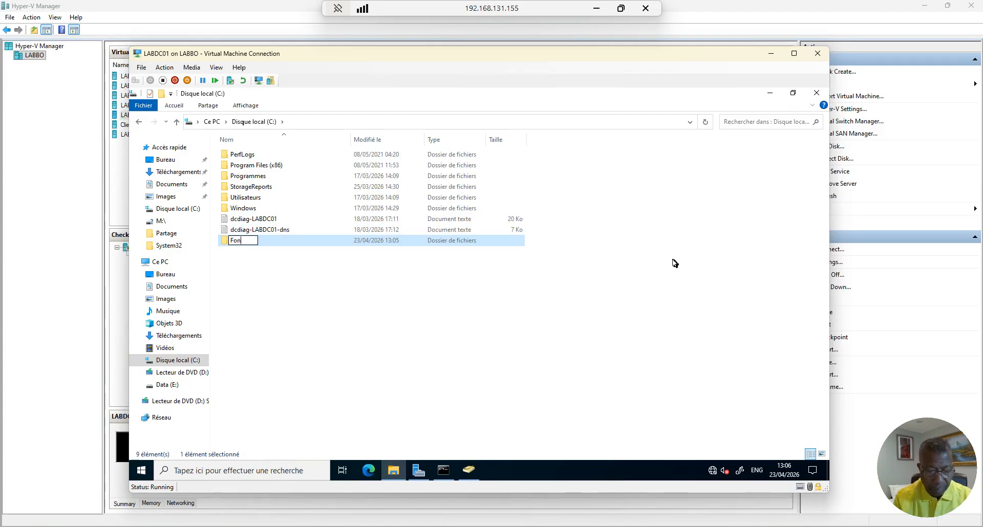
text(d)
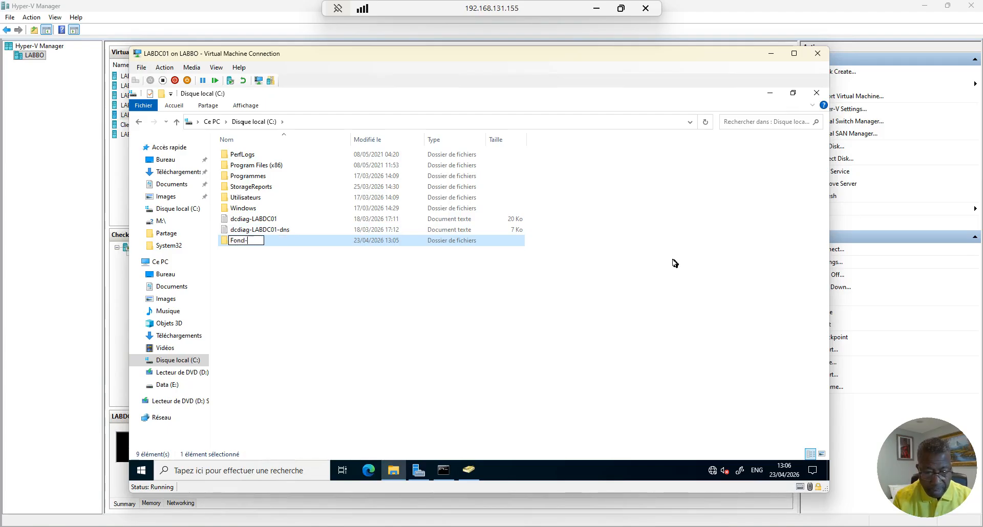
text(-ecran)
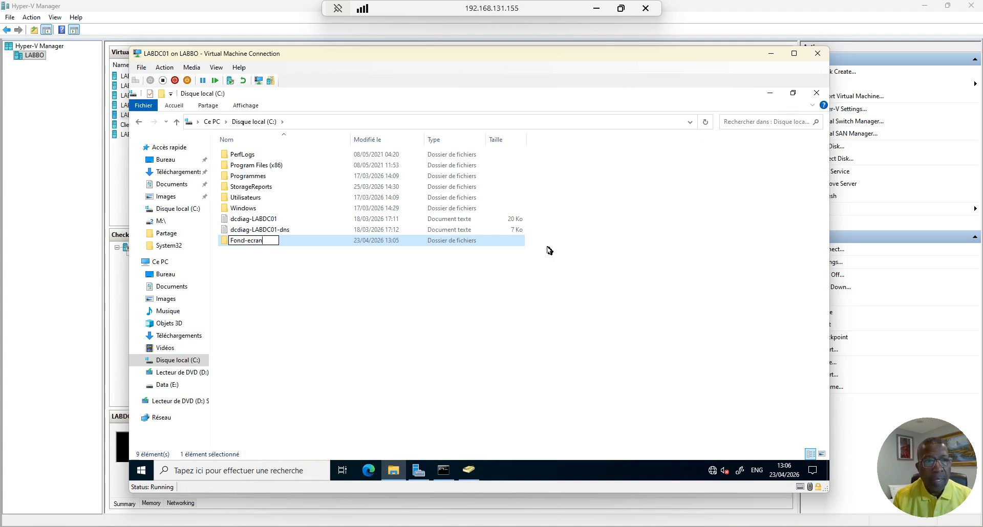
click(317, 293)
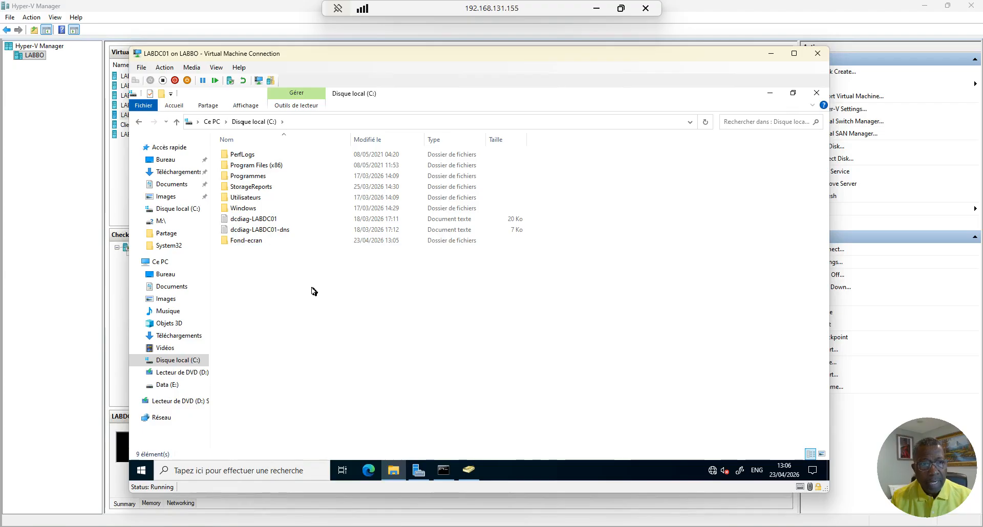
click(165, 159)
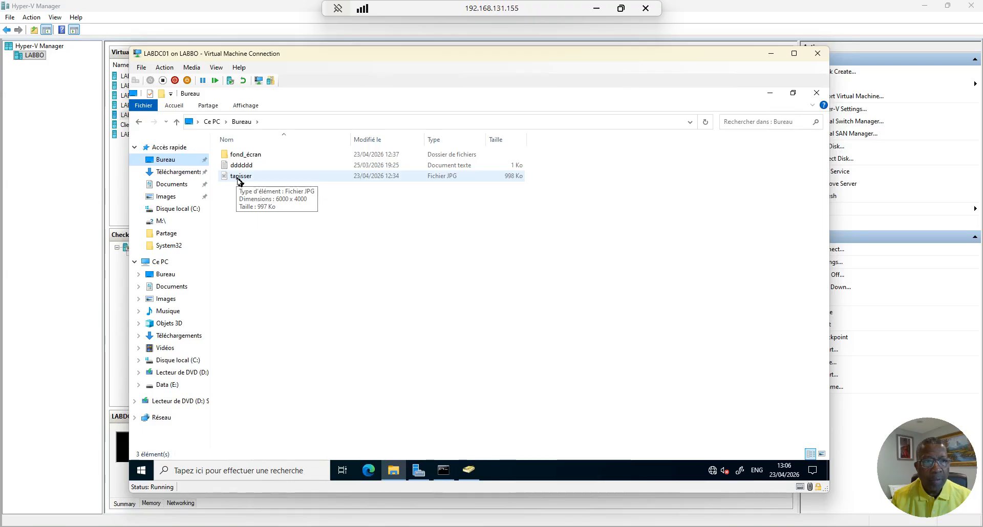
Copy the tapisser JPG image from Bureau and paste it into C:\Fond-ecran
right_click(238, 180)
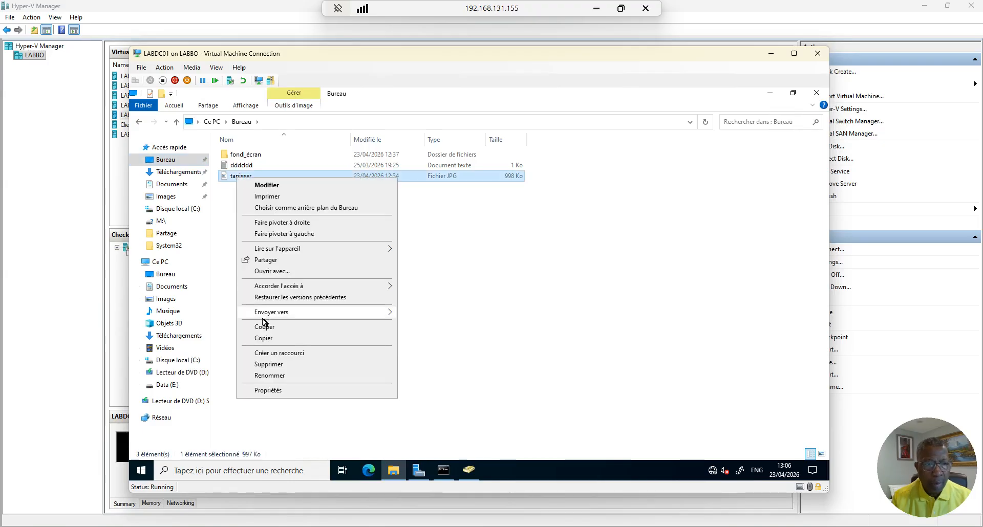
click(269, 338)
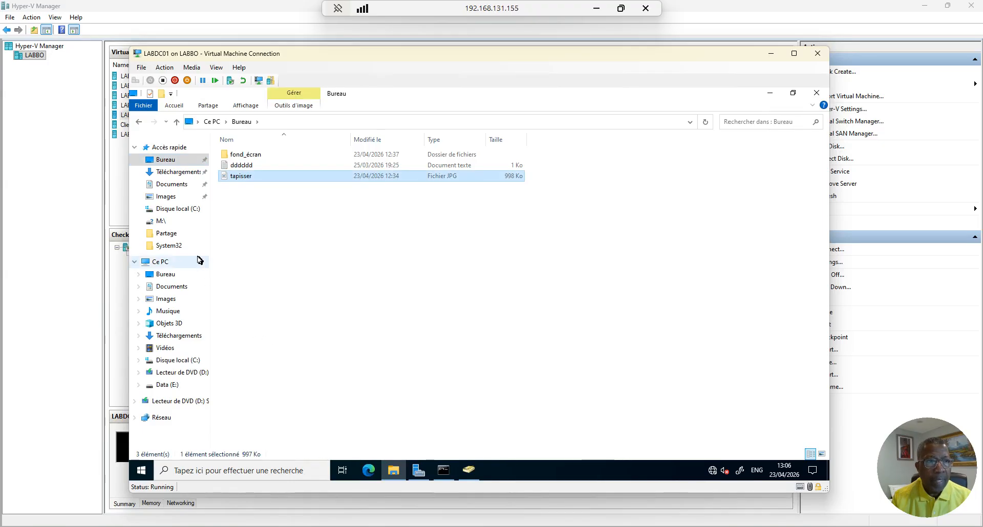
click(160, 261)
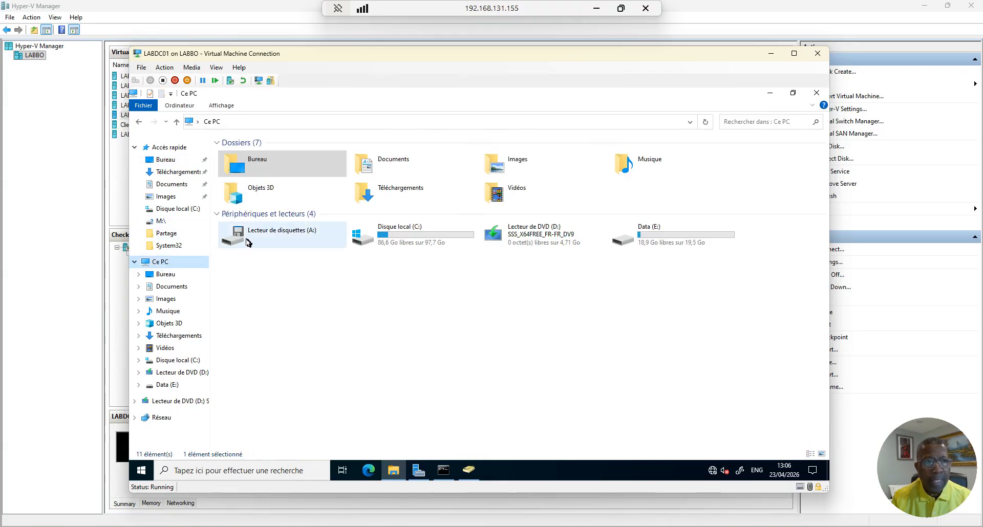
double_click(410, 233)
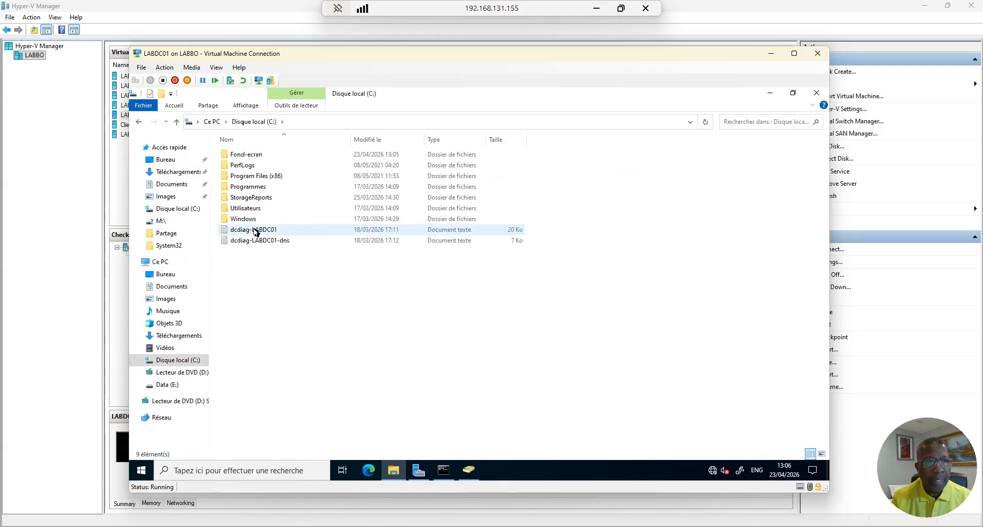
double_click(246, 154)
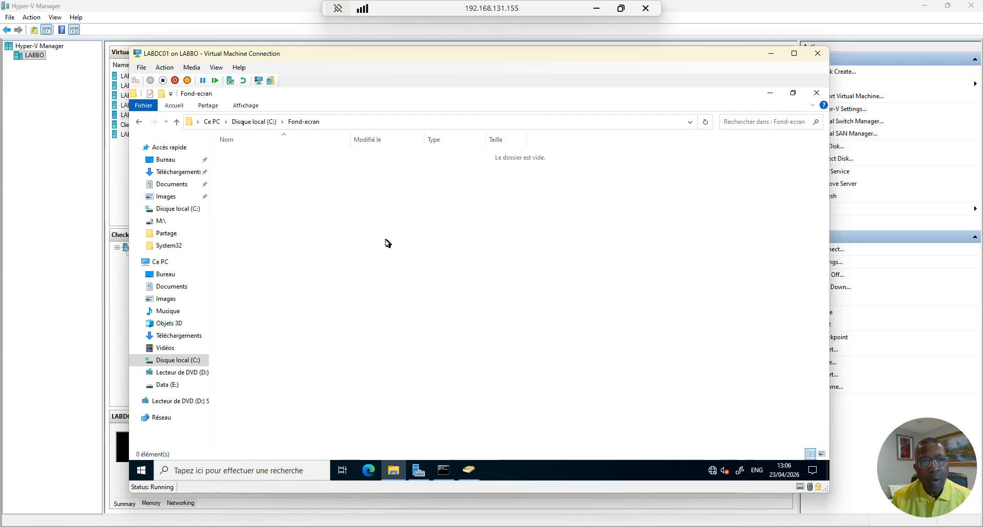
right_click(384, 239)
click(417, 309)
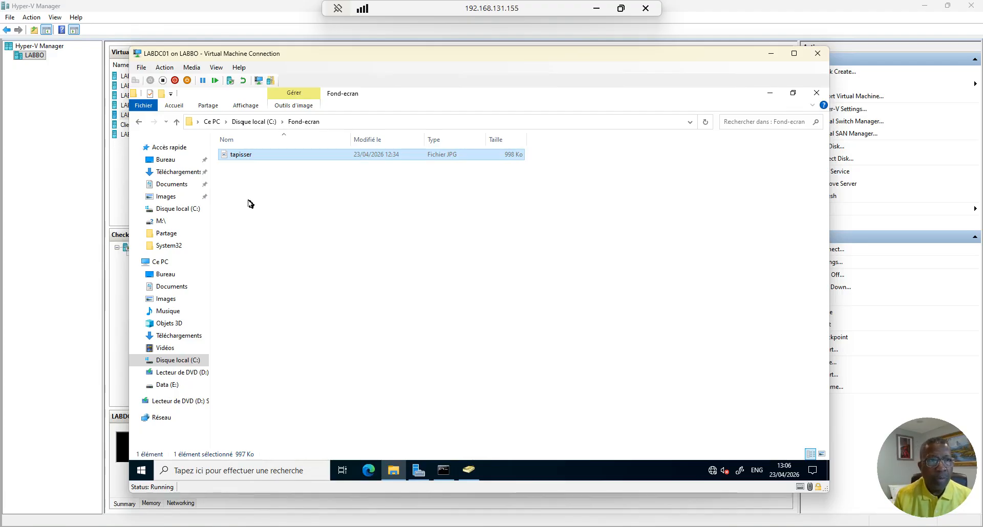
click(177, 122)
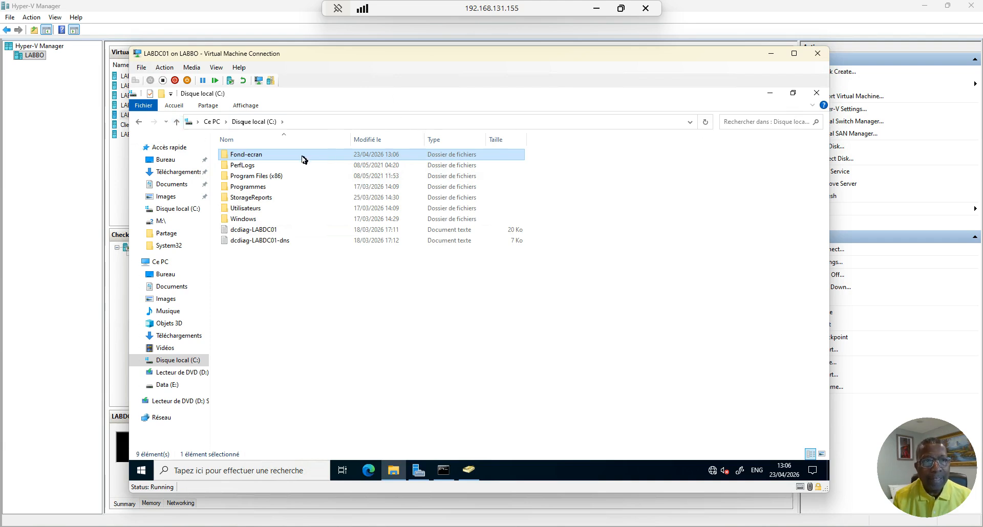
Turn on Partager ce dossier for Fond-ecran in its advanced sharing settings
right_click(263, 155)
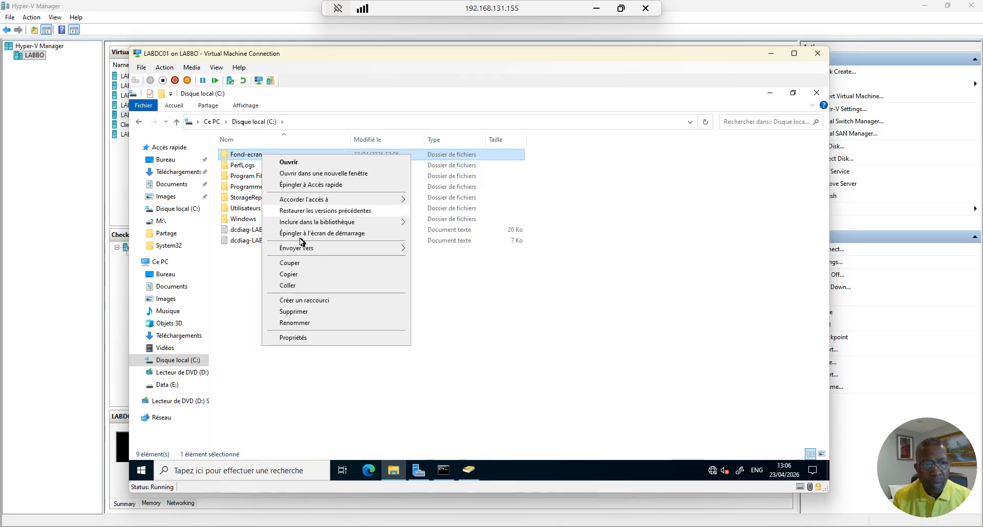
click(302, 339)
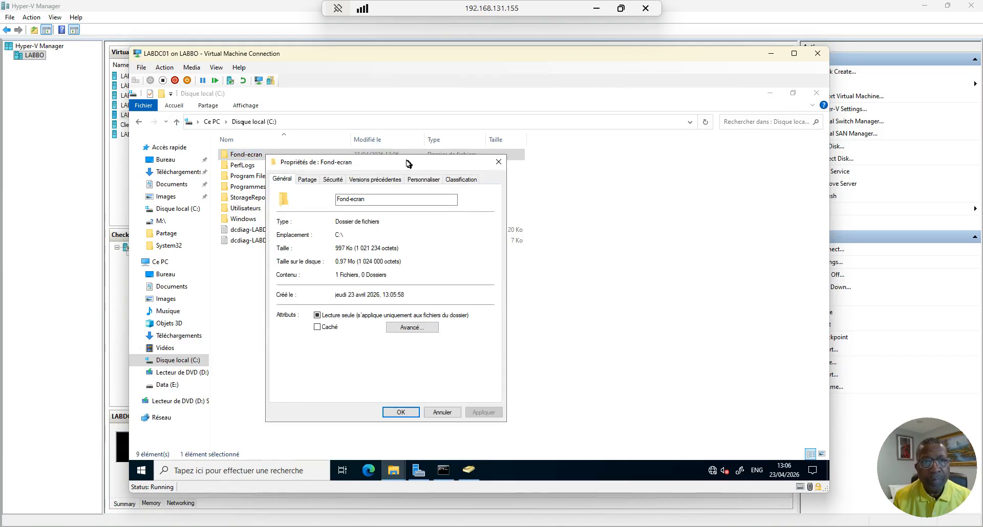
drag(407, 162, 484, 136)
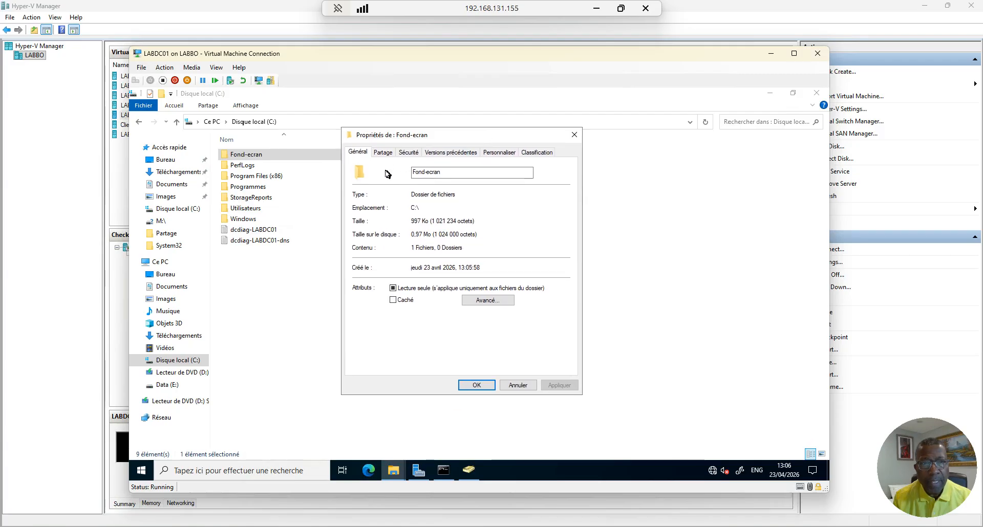
click(383, 154)
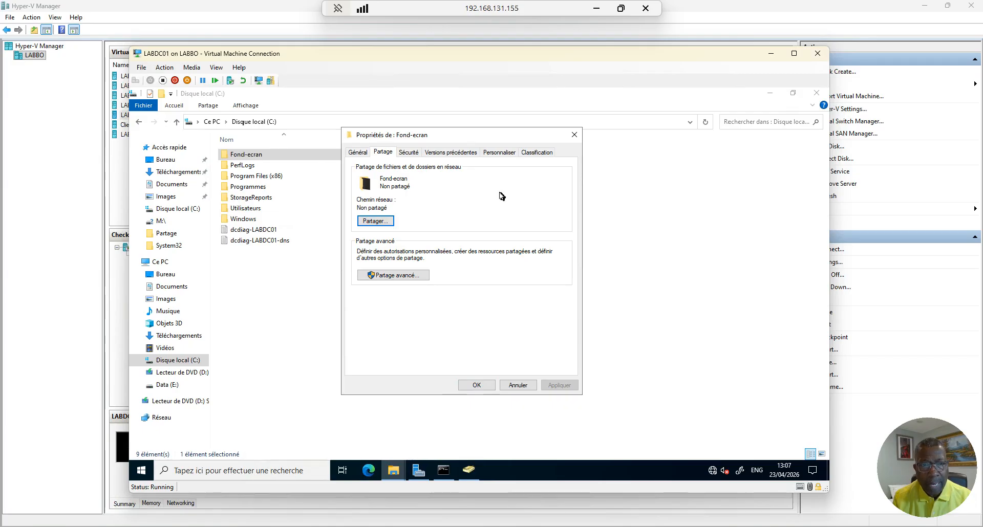
click(404, 277)
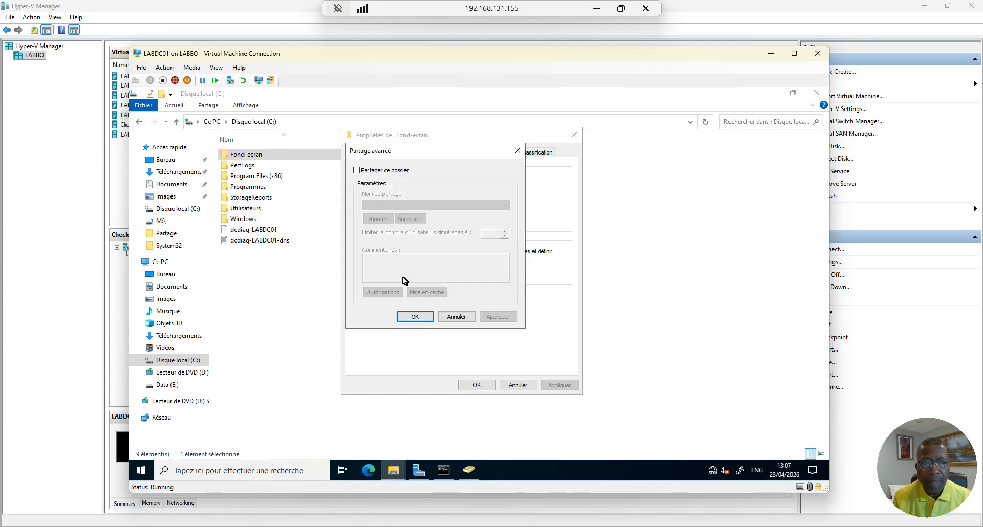
click(357, 170)
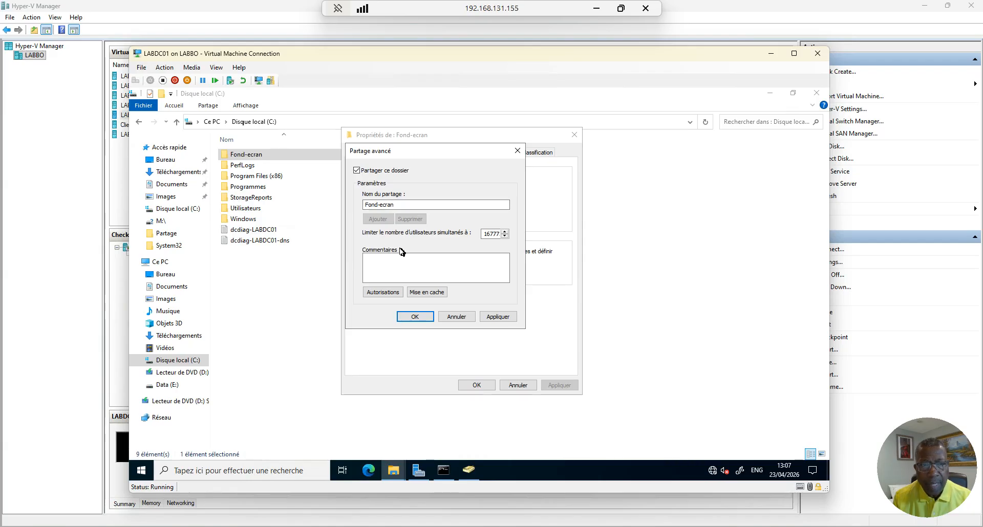
click(384, 268)
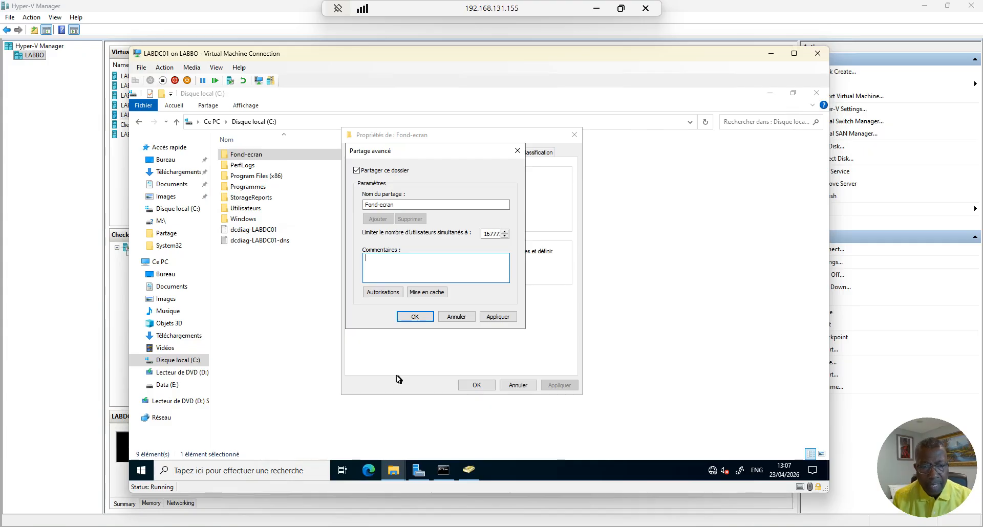
click(468, 470)
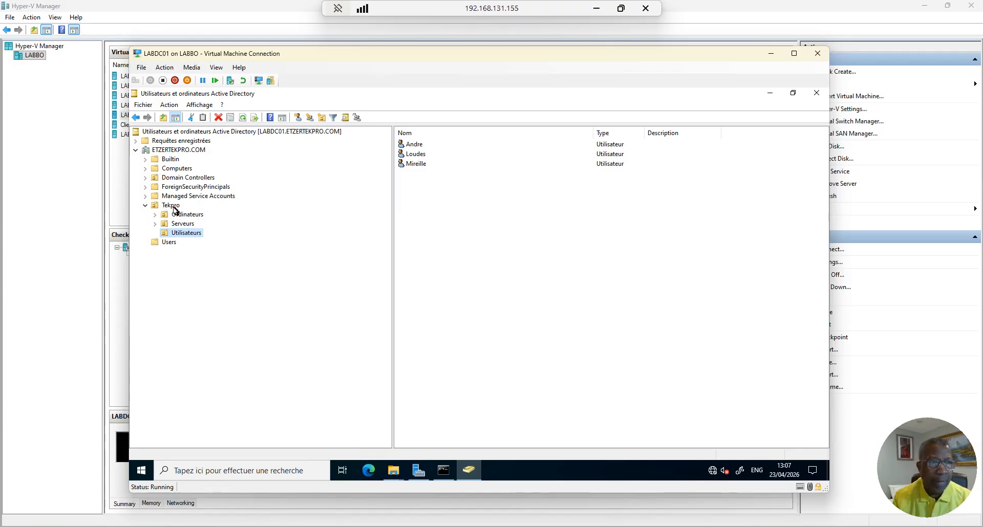
Comment the share 'Tekpro OU ecran' and rename it to the hidden share Fond-ecran$
click(769, 94)
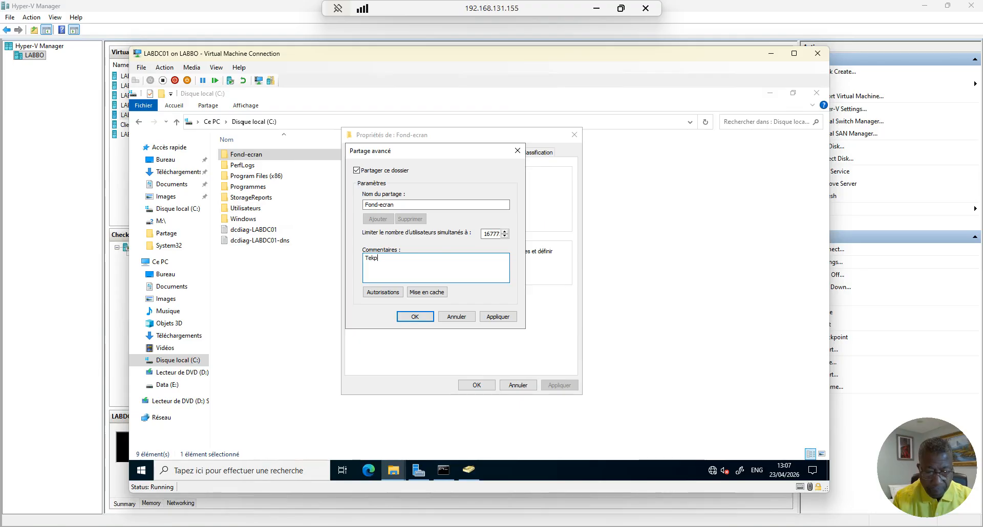
text(pro UO)
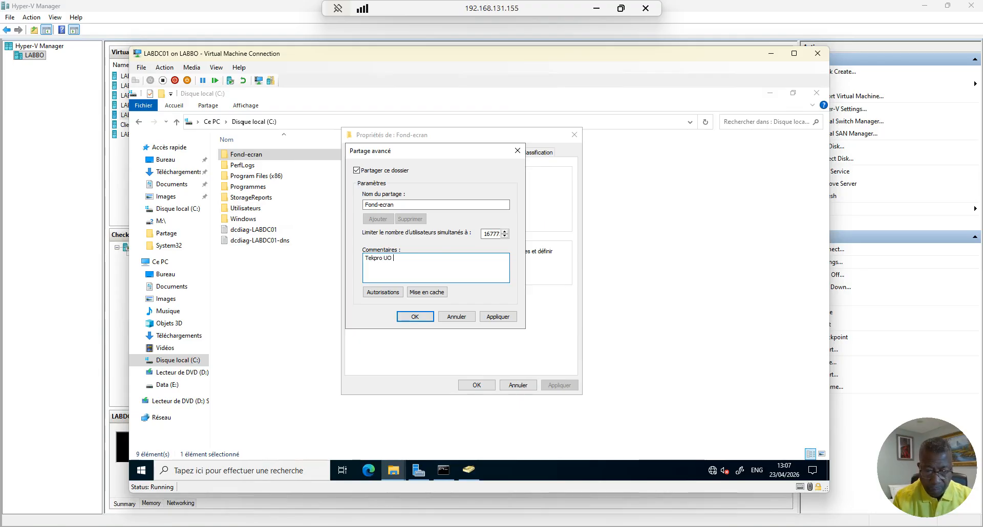
key(BackSpace)
key(BackSpace)
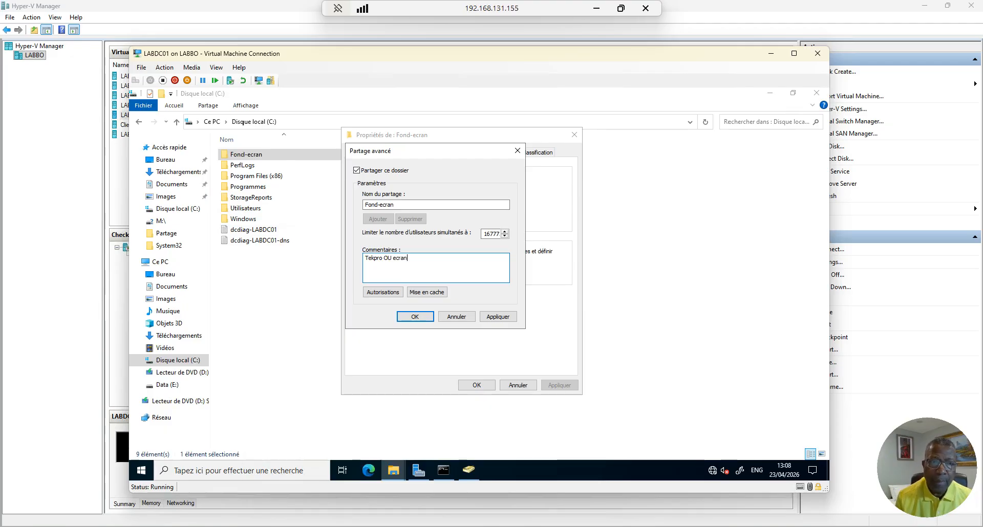
click(399, 205)
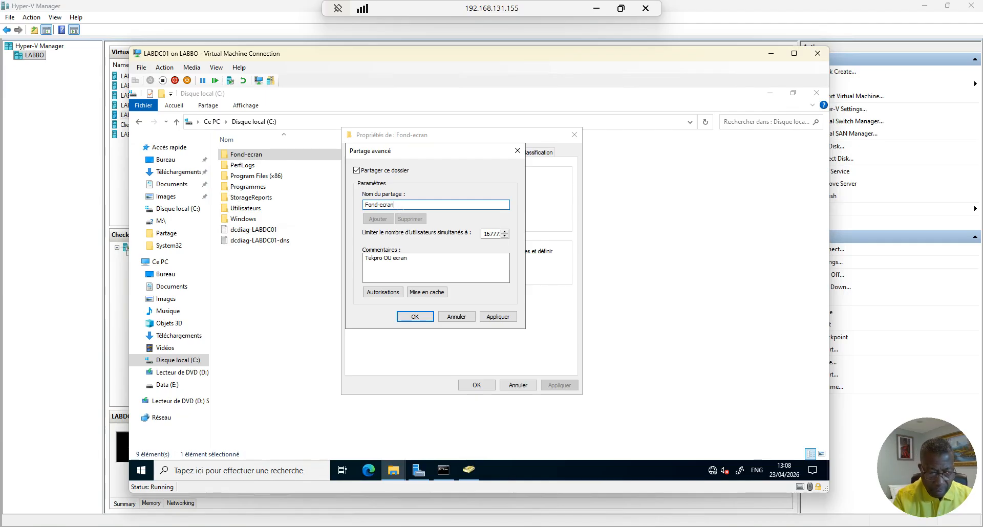
text($)
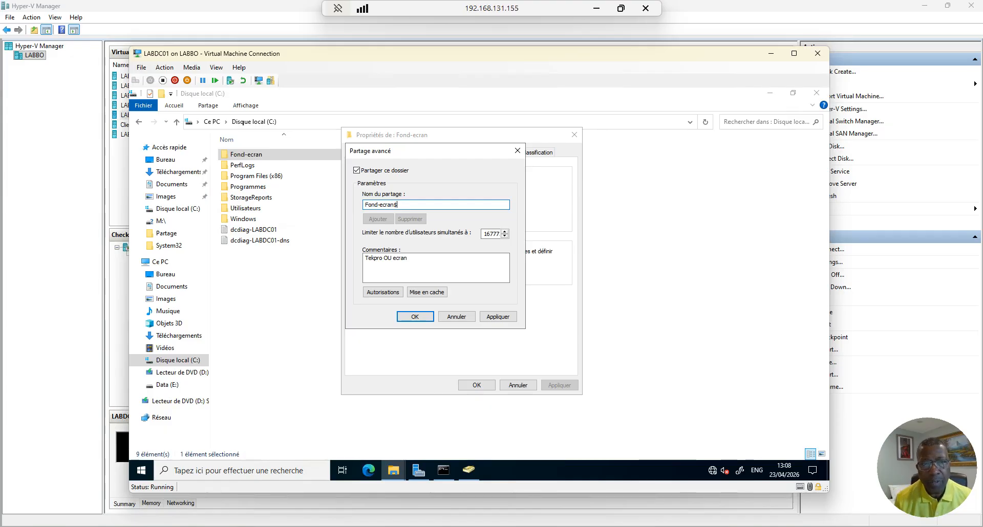
click(504, 318)
click(415, 316)
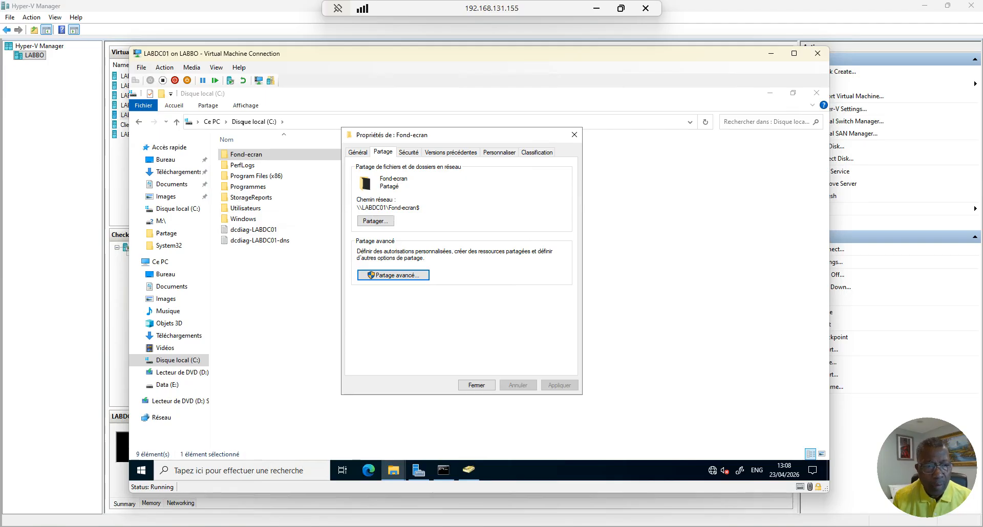
Paste the network path into a new Notepad note as \\LABDC01\Fond-ecran$\ and close the properties
drag(421, 208, 357, 209)
key(ctrl+c)
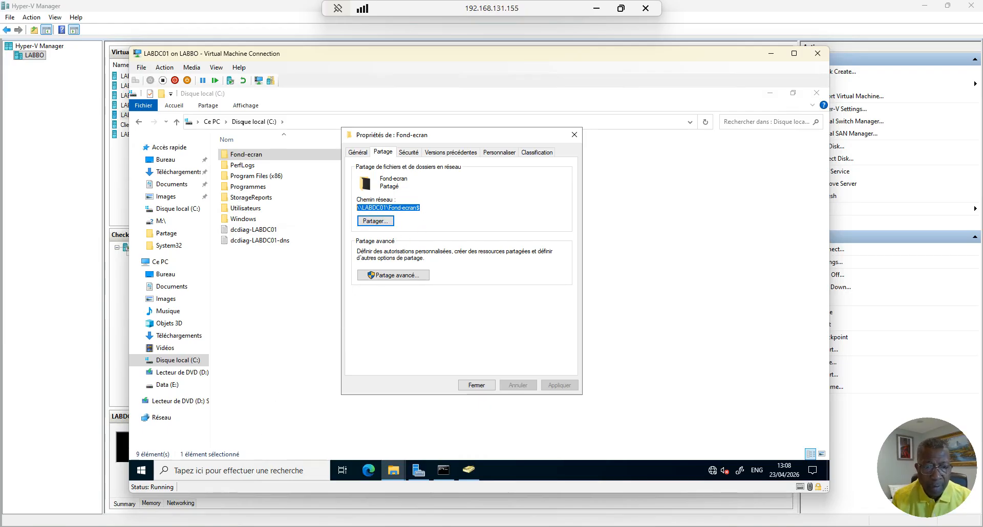
click(241, 470)
text(no)
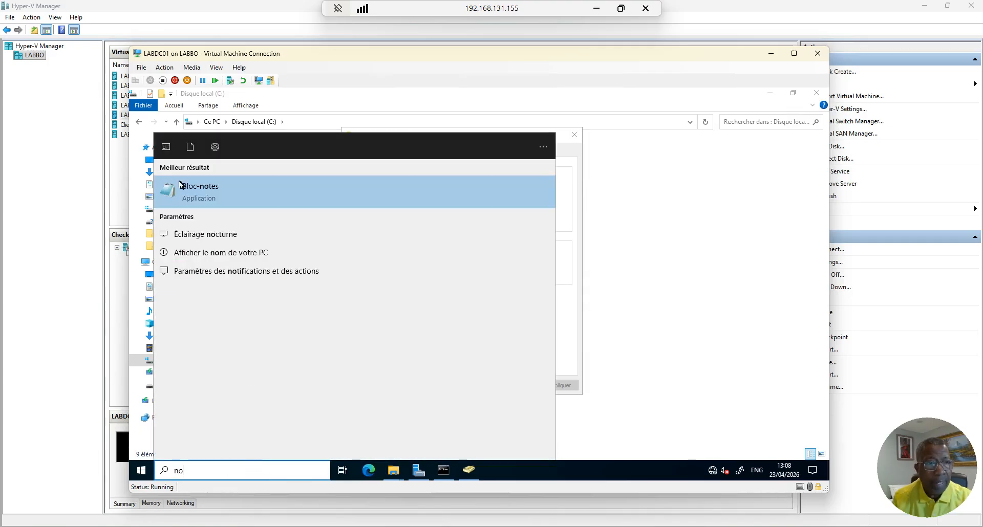
click(181, 186)
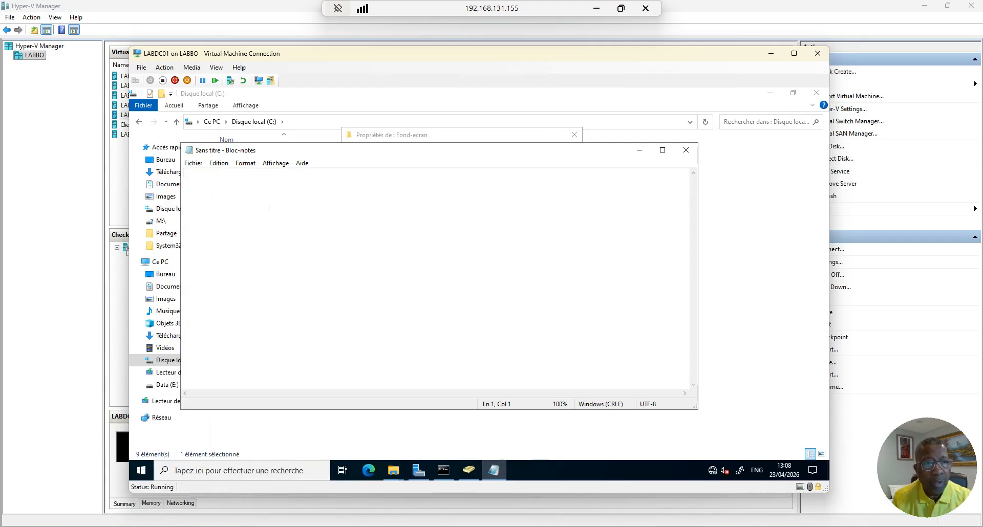
right_click(269, 210)
click(291, 250)
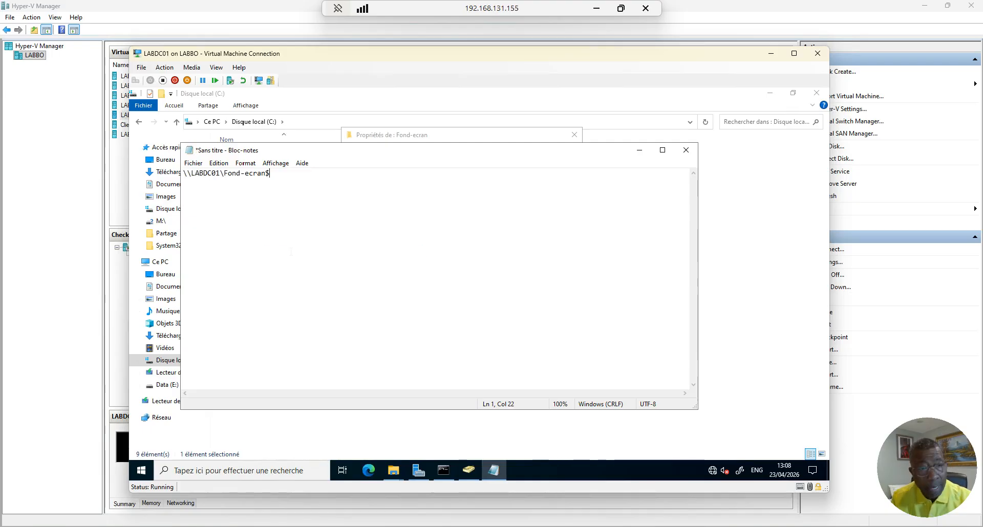
text(\)
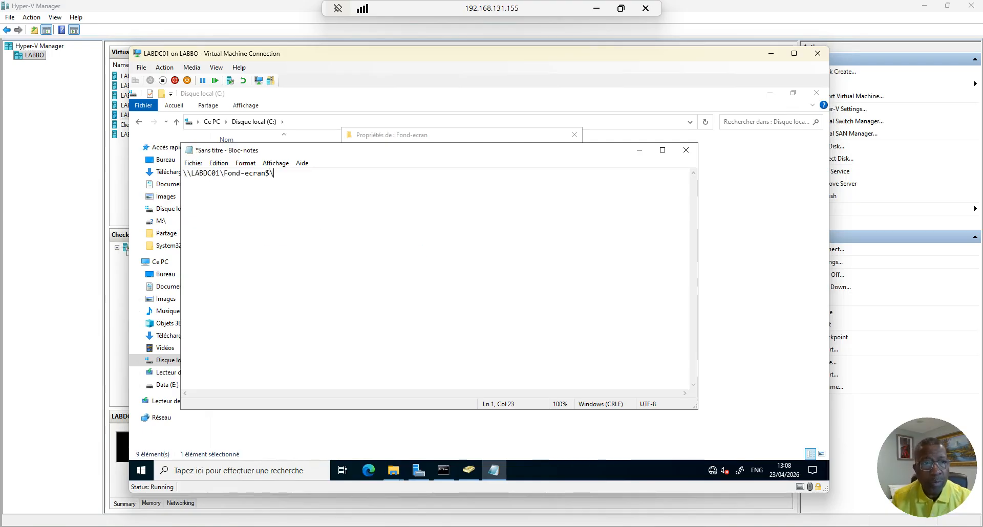
click(639, 150)
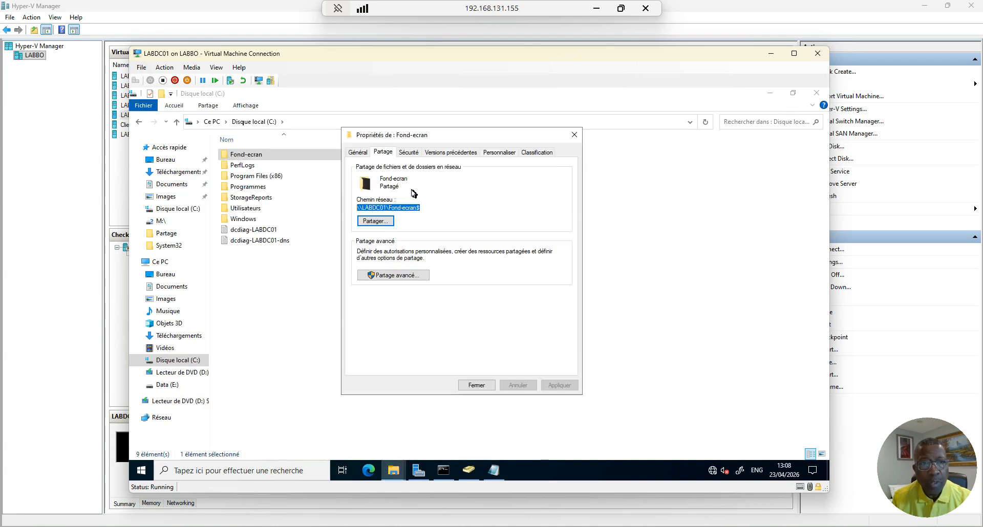
click(472, 388)
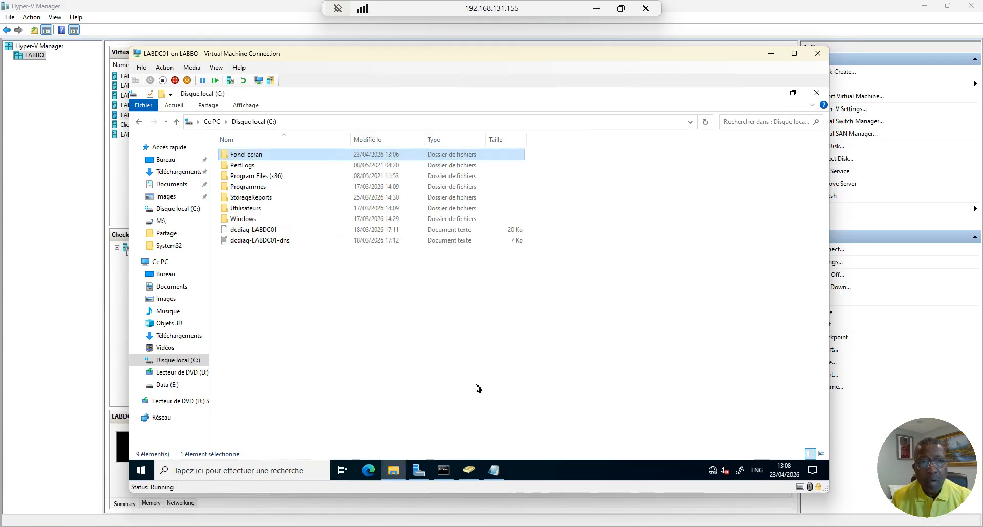
Append the file name tapisser, taken from the image's properties, to the Notepad path
double_click(244, 158)
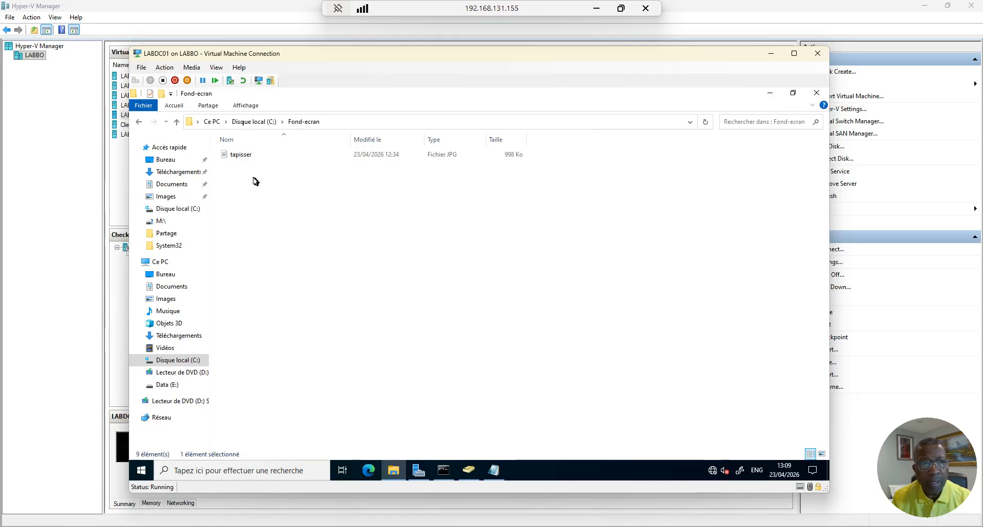
click(241, 157)
right_click(241, 156)
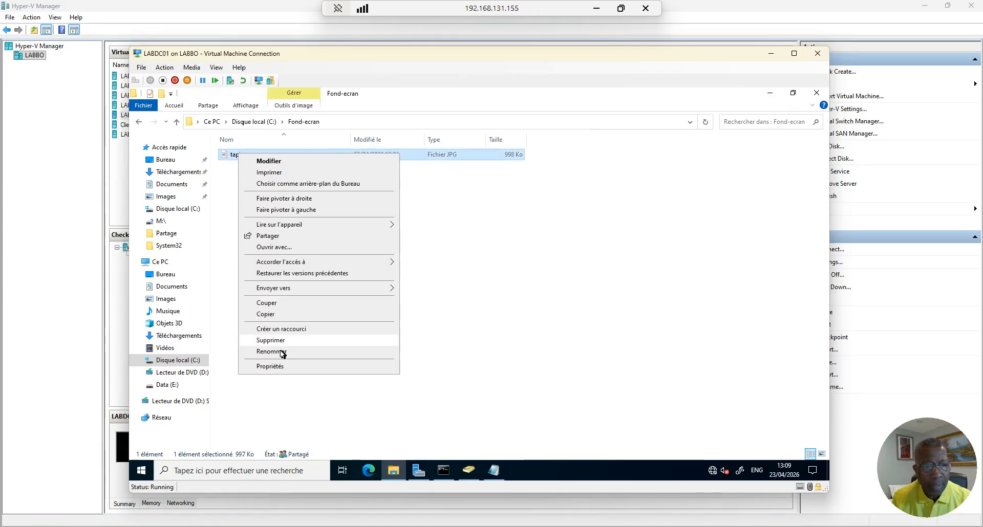
click(280, 368)
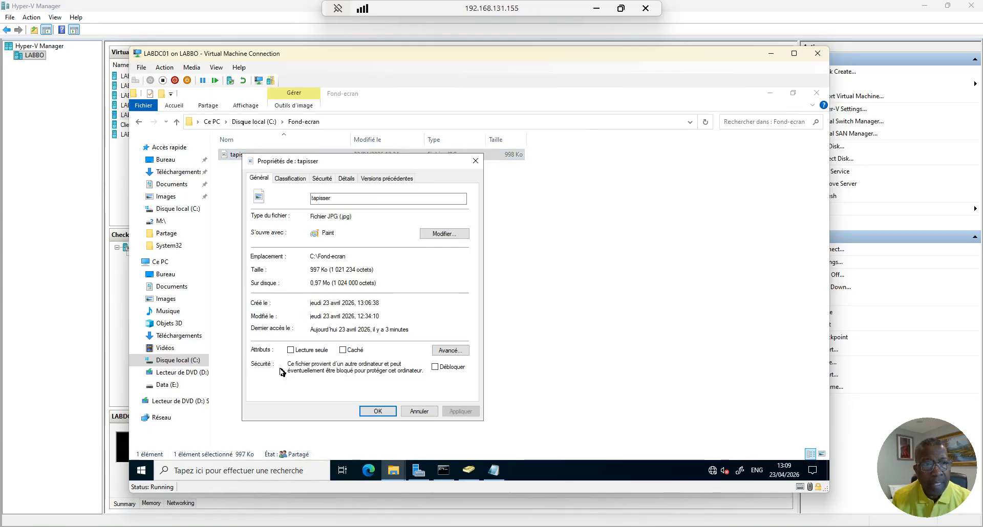
click(331, 198)
drag(330, 198, 310, 199)
key(ctrl+c)
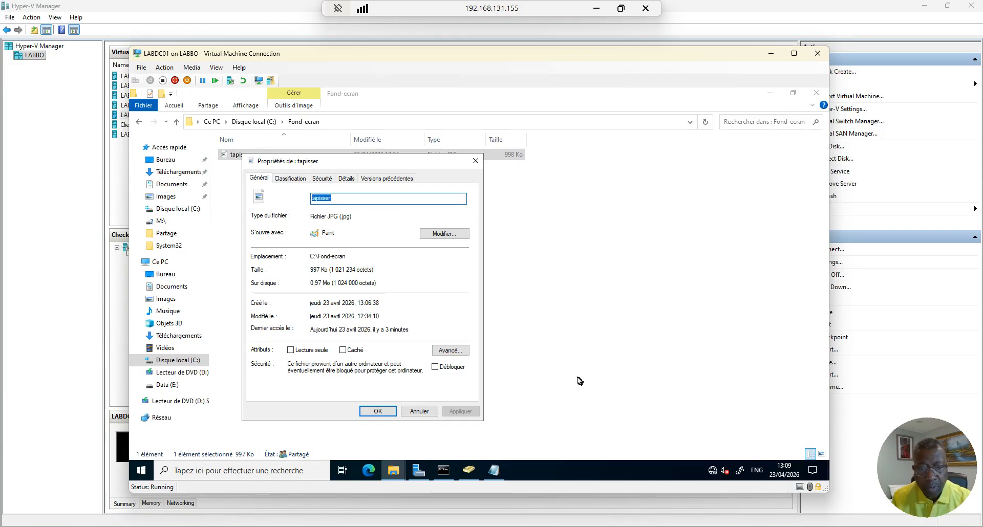
click(495, 469)
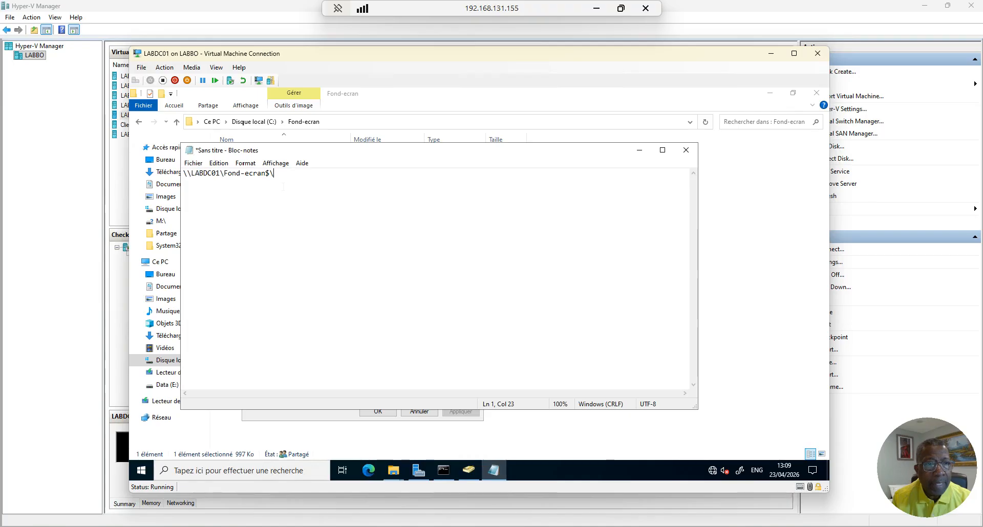
key(ctrl+v)
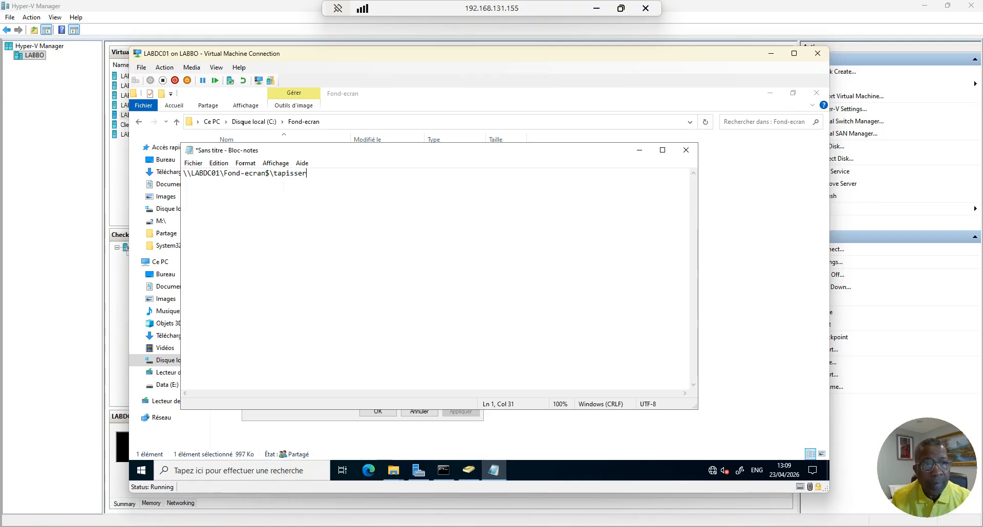
click(639, 150)
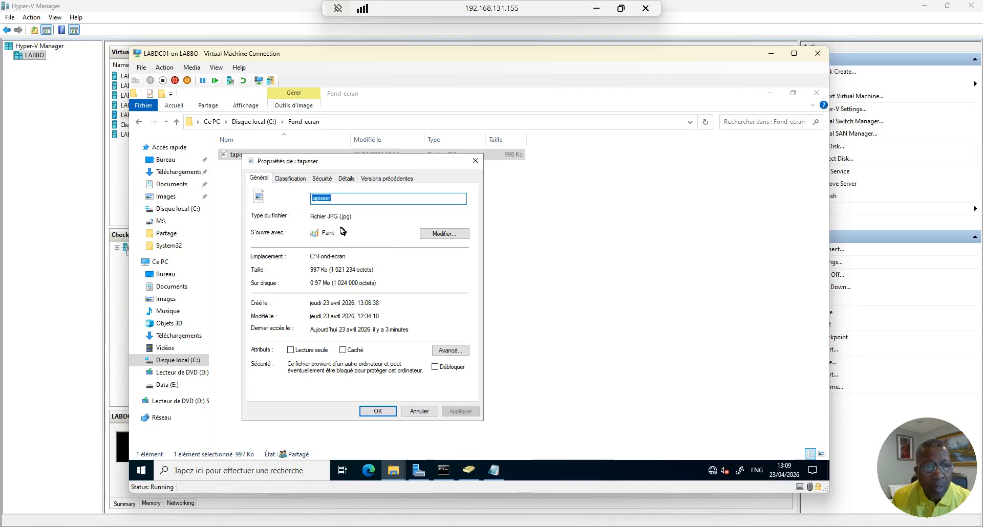
Add the .jpg extension and fix the path to \\LABDC01\Fond-ecran$\tapisser.jpg
drag(340, 217, 361, 219)
key(ctrl+c)
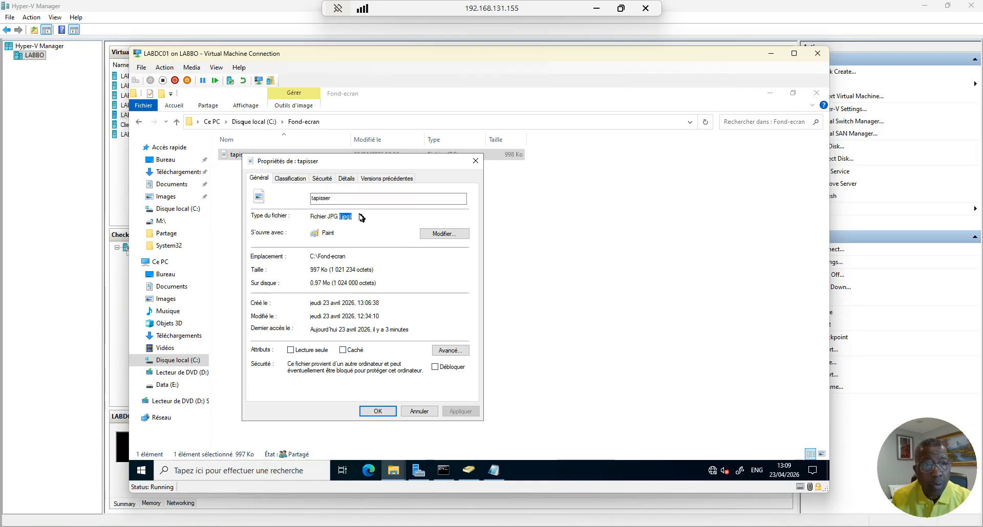
click(494, 470)
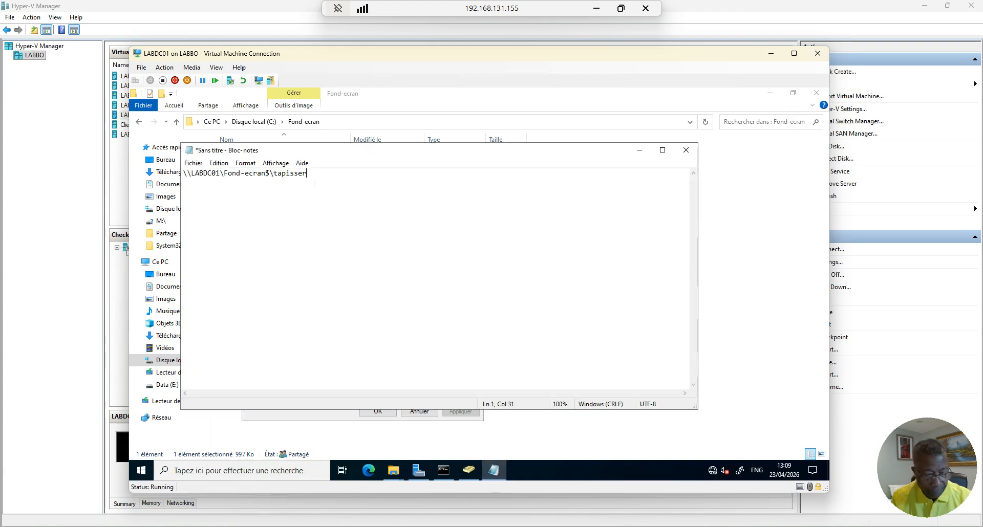
key(ctrl+v)
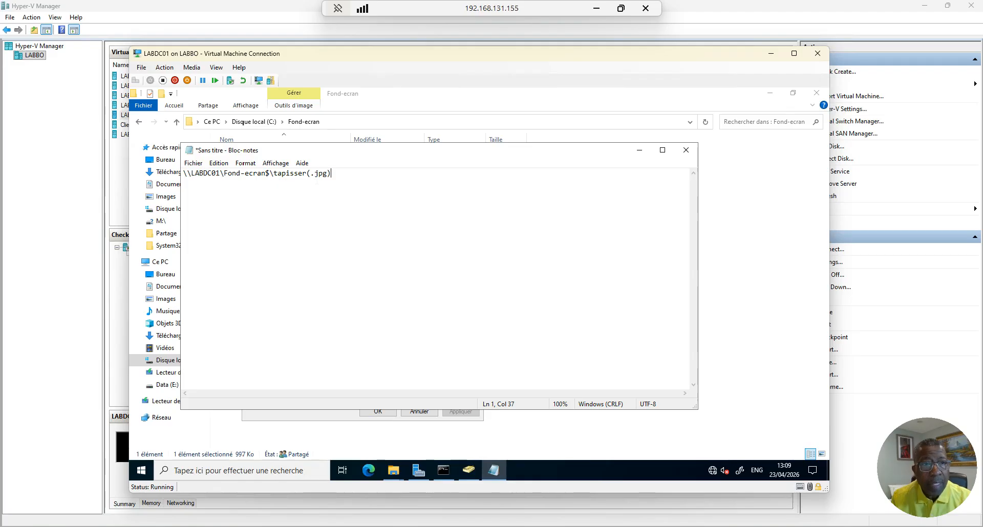
click(311, 174)
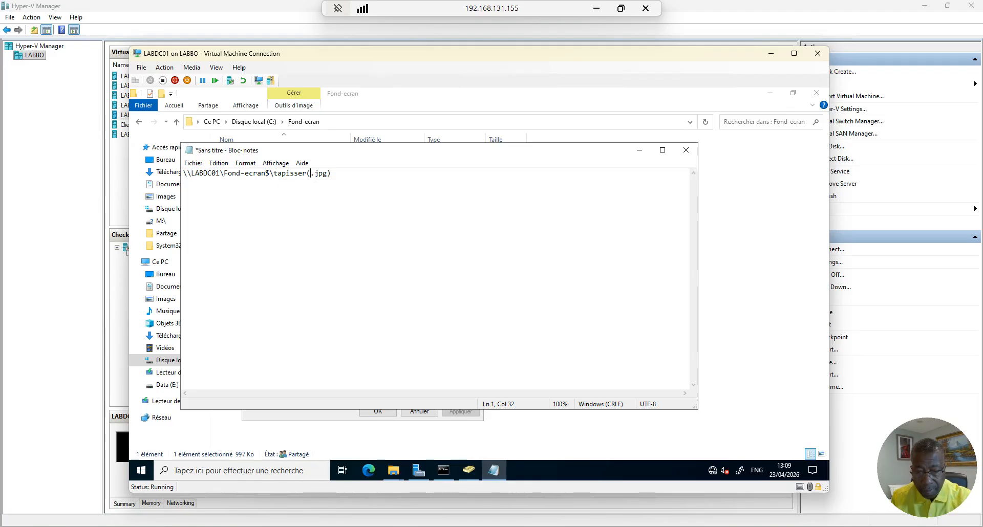
key(BackSpace)
key(BackSpace)
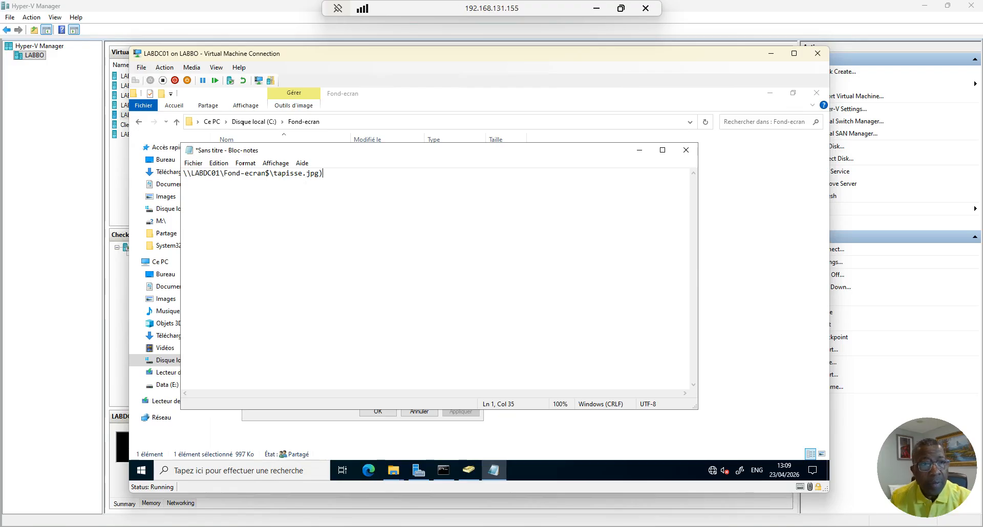
text(r)
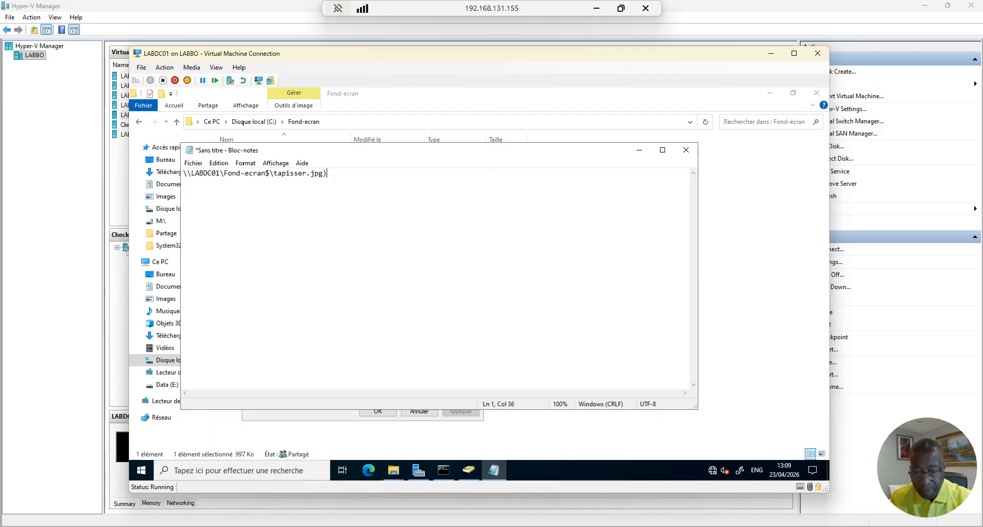
key(BackSpace)
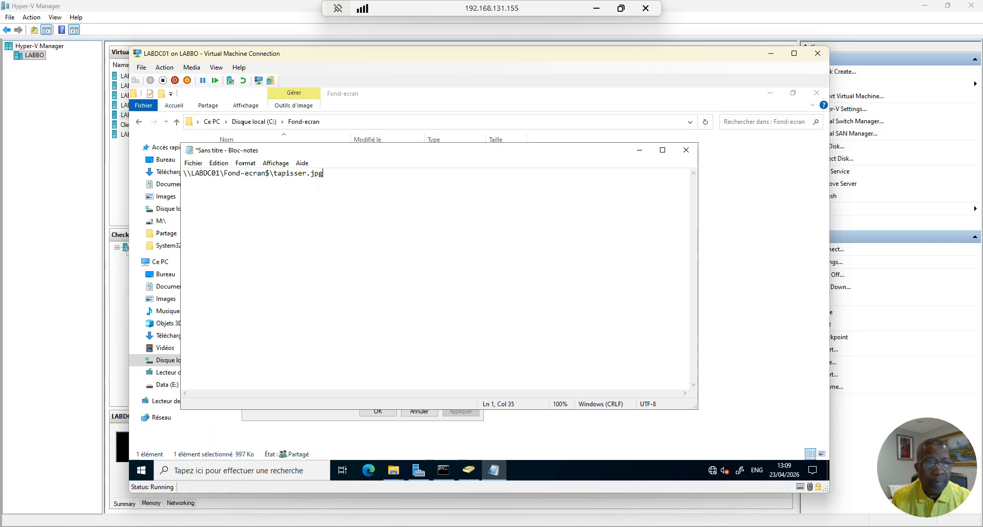
Copy the finished path and close the tapisser file properties
drag(325, 175, 184, 175)
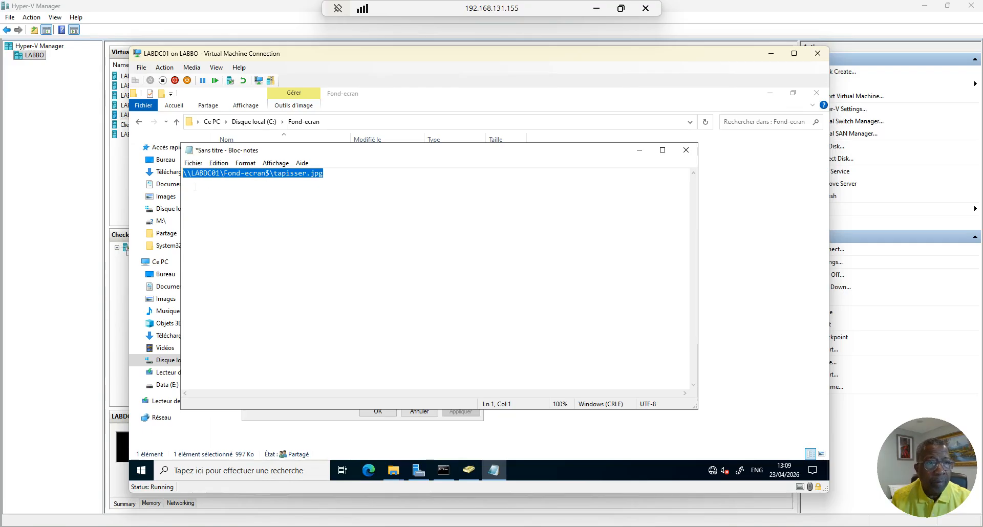
right_click(243, 177)
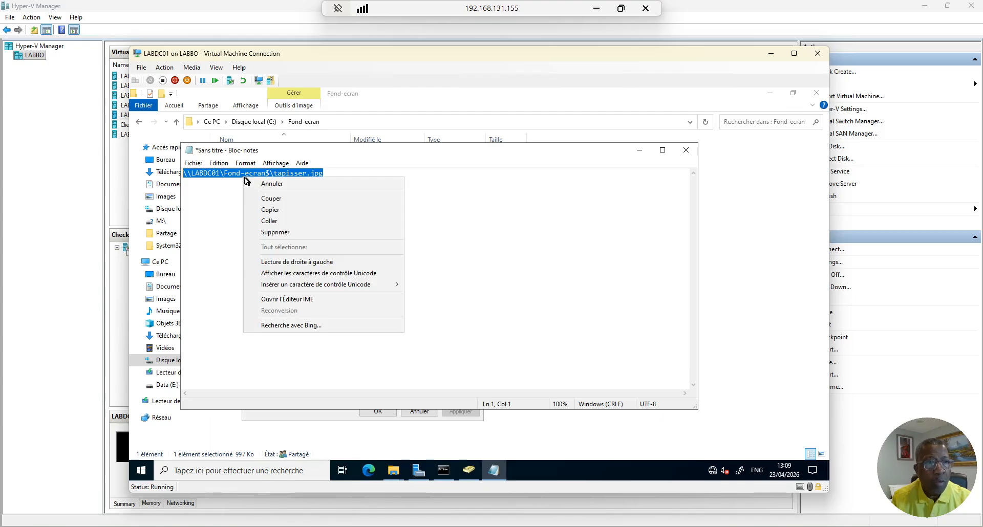
click(266, 212)
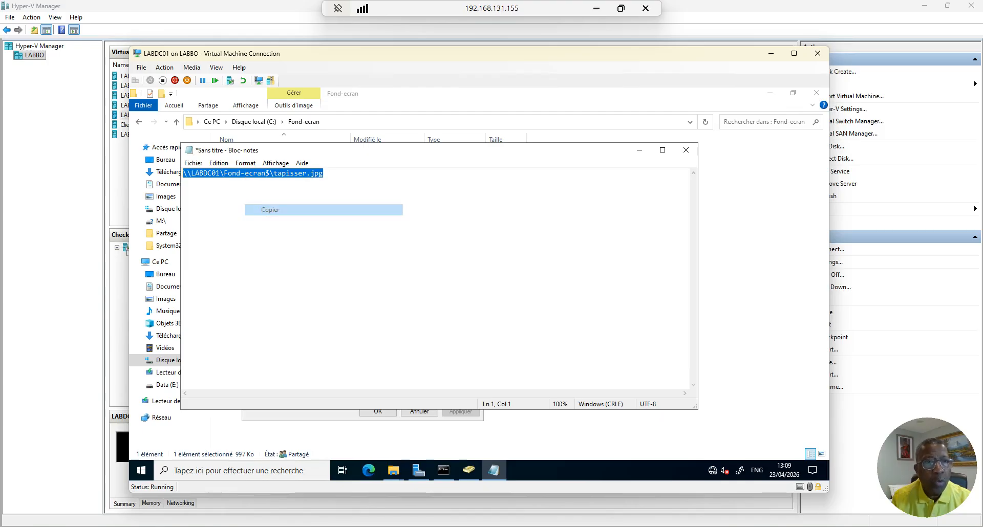
click(638, 151)
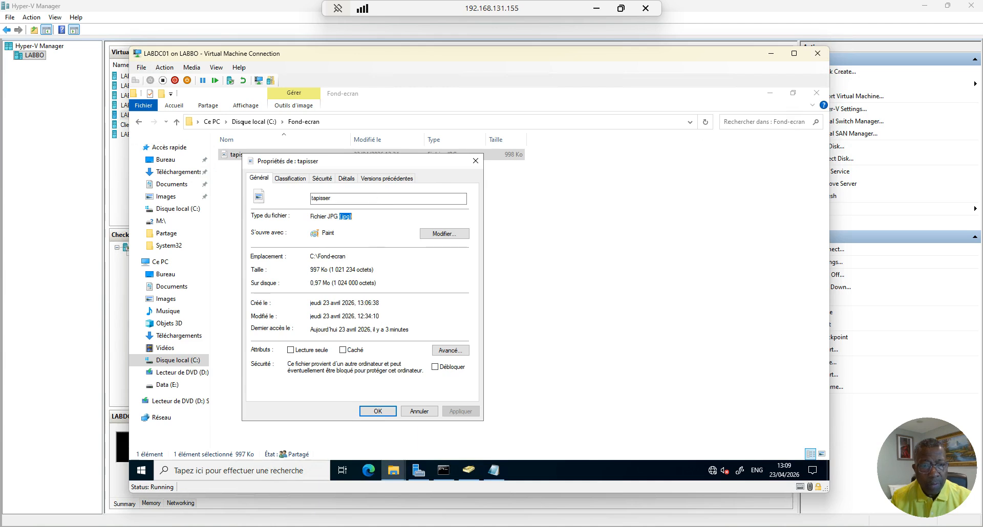
click(381, 411)
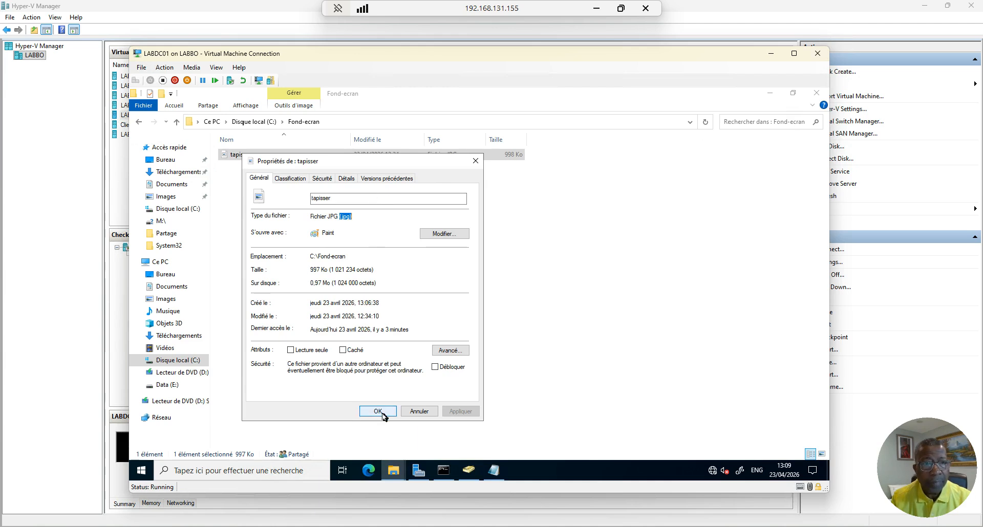
click(381, 412)
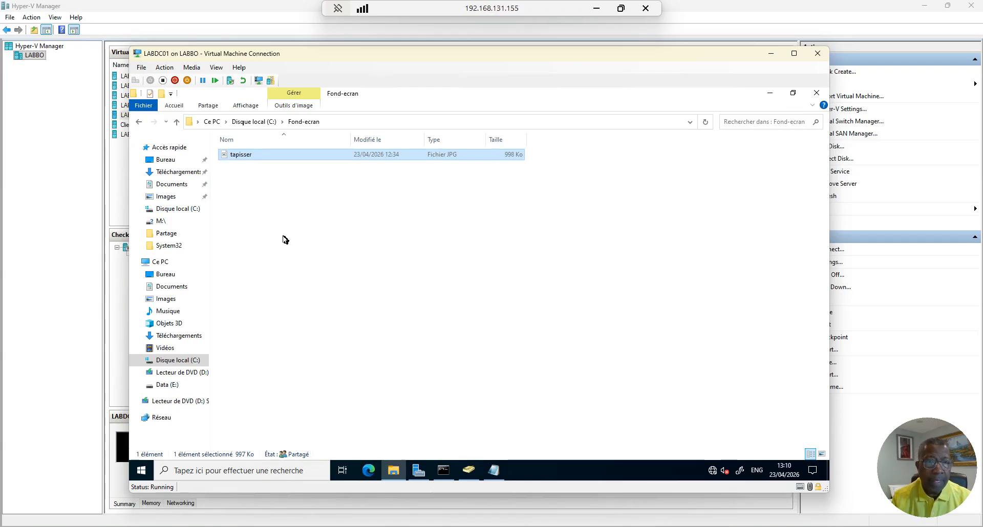
Minimize Explorer and Active Directory Users and Computers, then open Server Manager's Outils menu
click(768, 93)
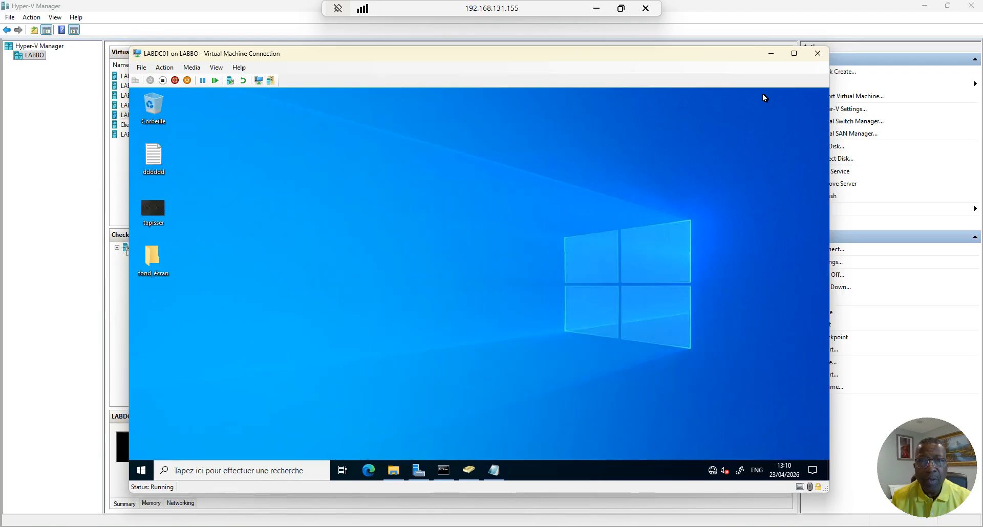
click(468, 470)
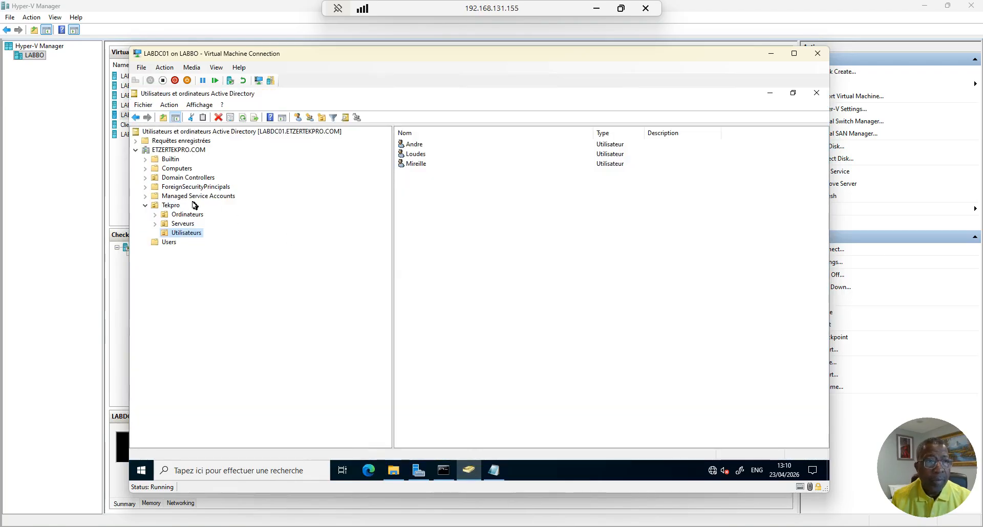
click(772, 95)
click(423, 465)
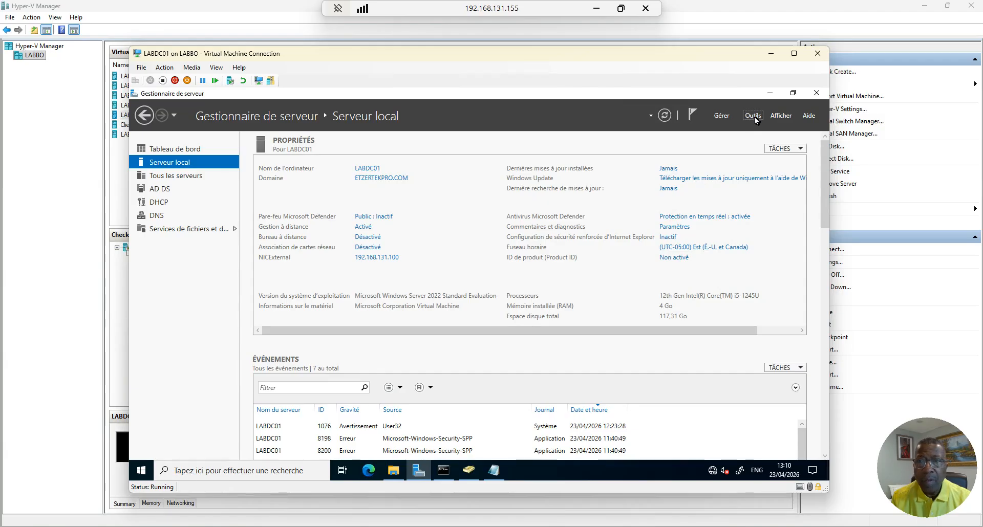
click(753, 116)
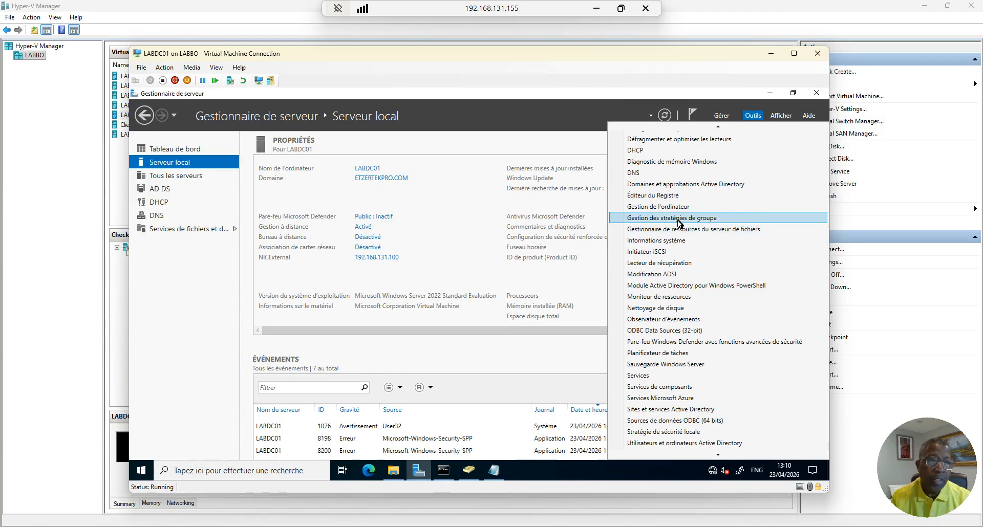
Launch Gestion des stratégies de groupe and select Tekpro, then Objets de stratégie de groupe
click(678, 220)
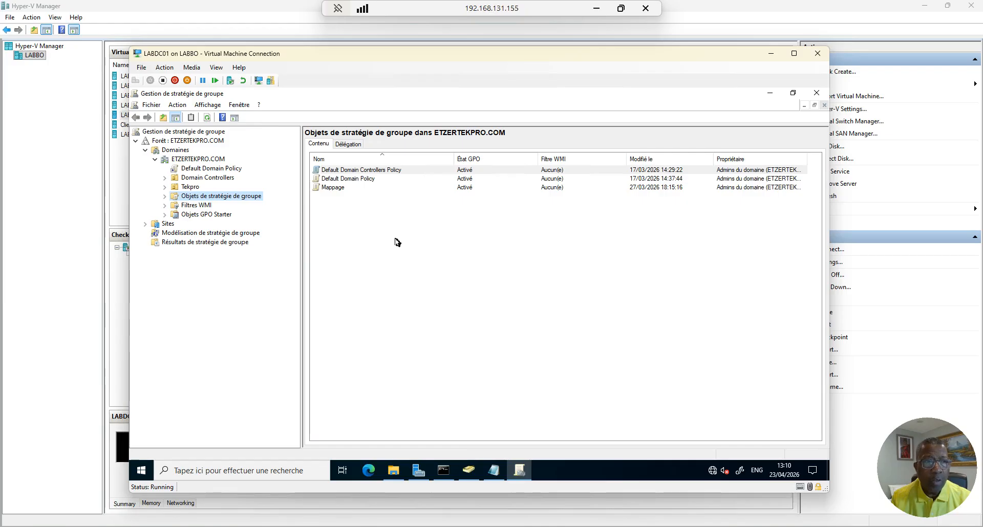
click(188, 188)
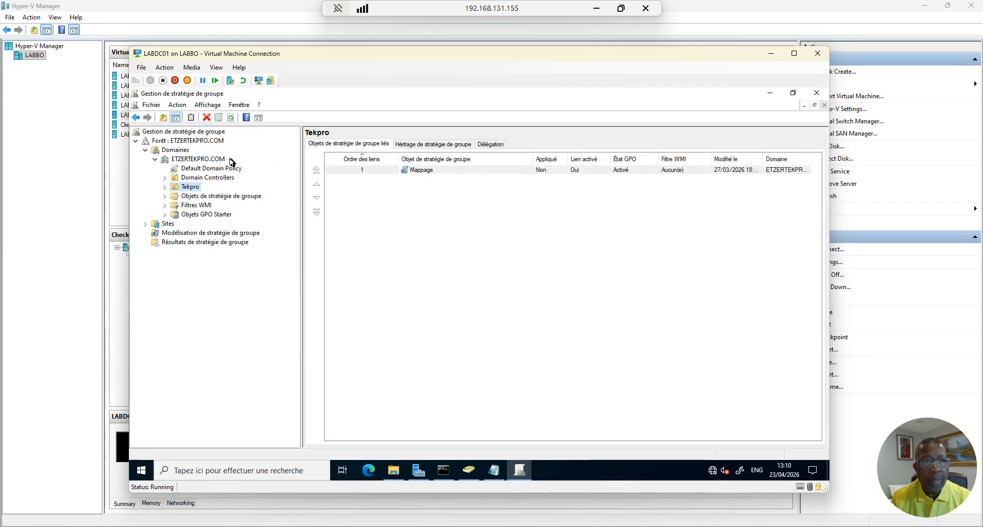
click(224, 198)
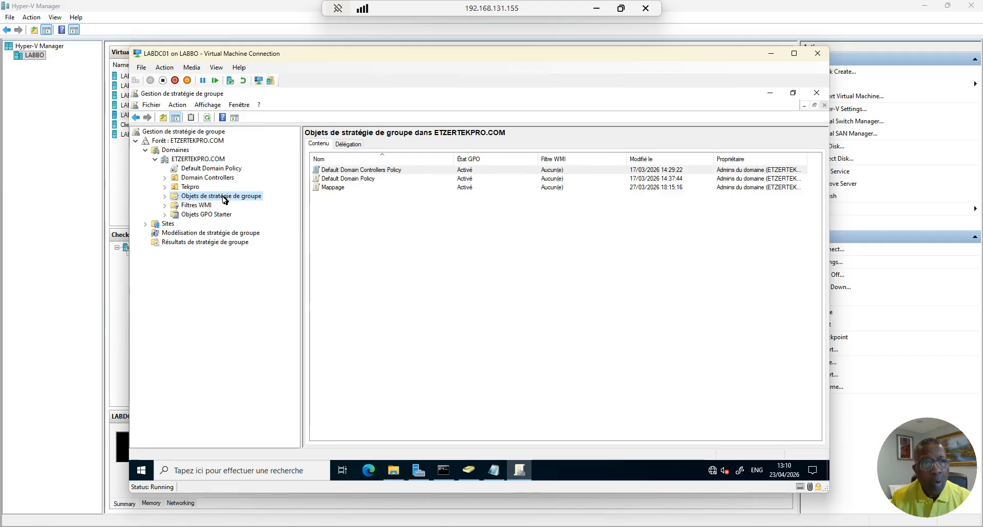
right_click(224, 198)
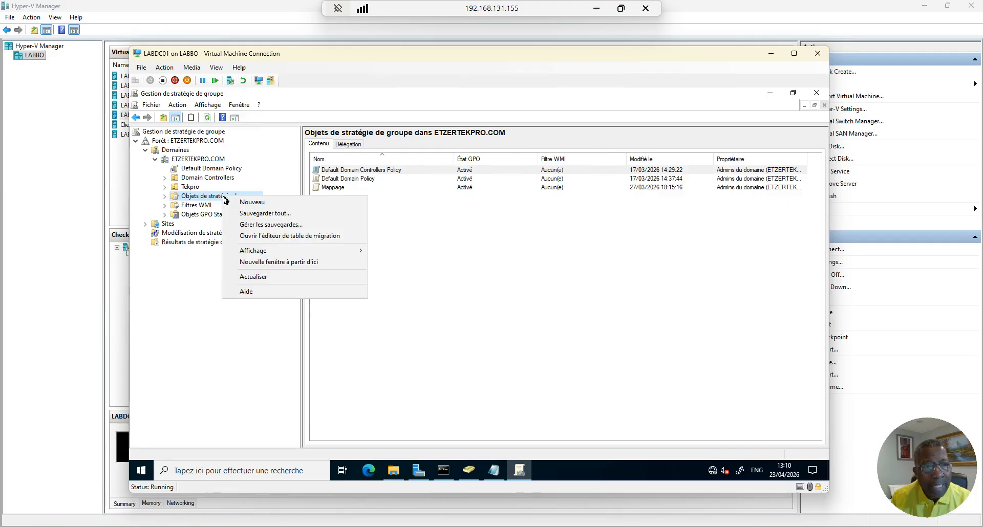
Create a new GPO named Images_fondecran under Objets de stratégie de groupe
click(252, 203)
key(End)
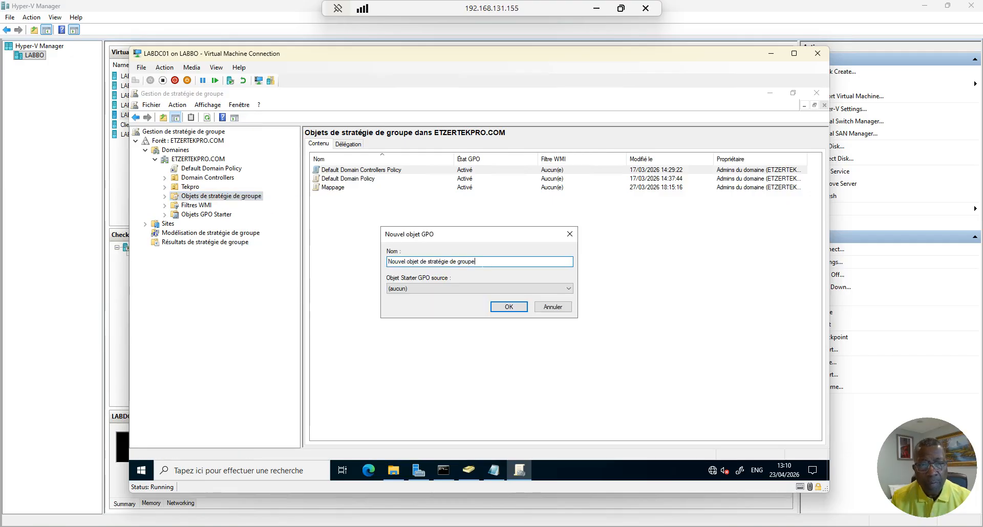
key(ctrl+a)
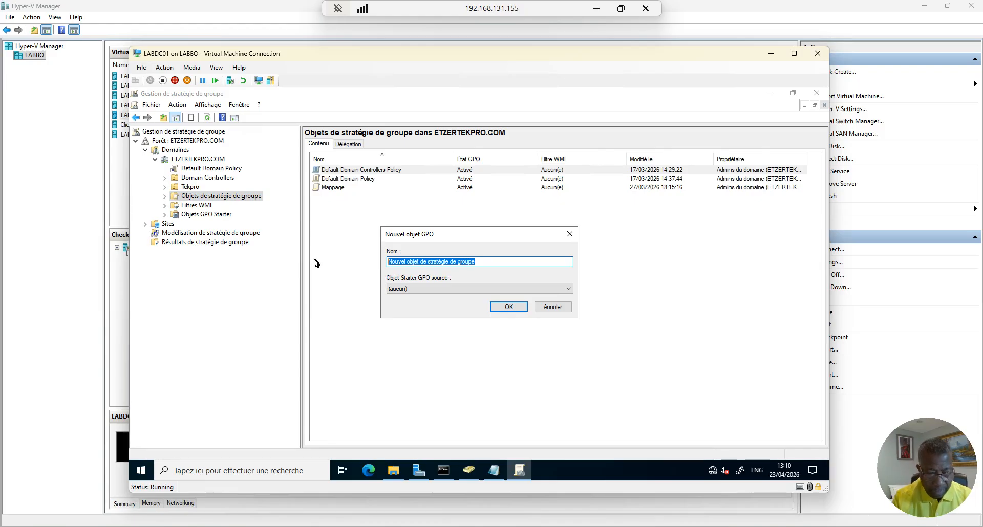
text(Ima)
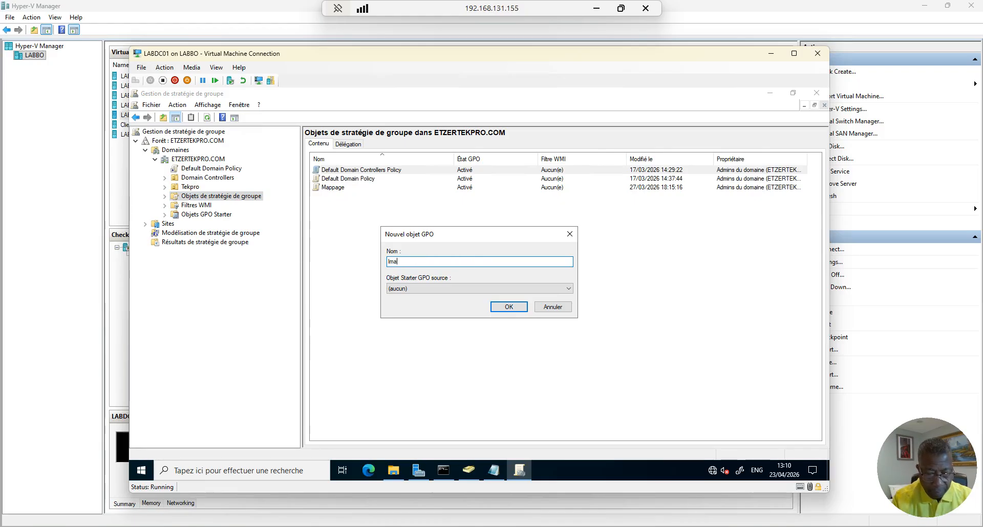
text(ge)
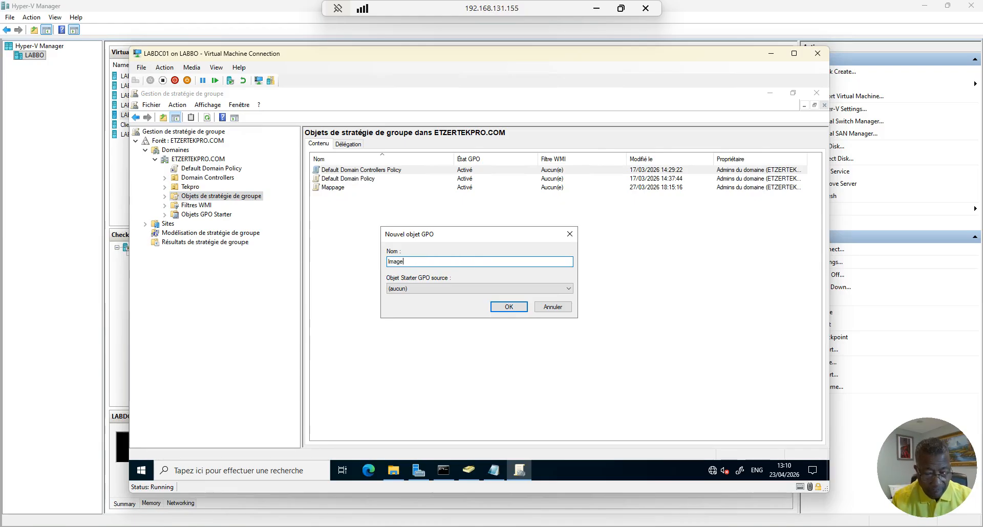
text(s_fondecra)
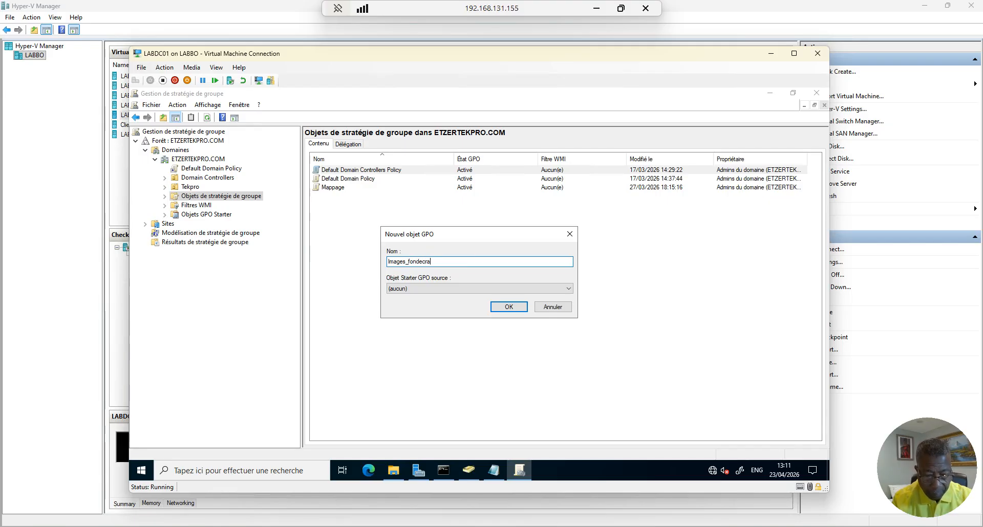
text(n)
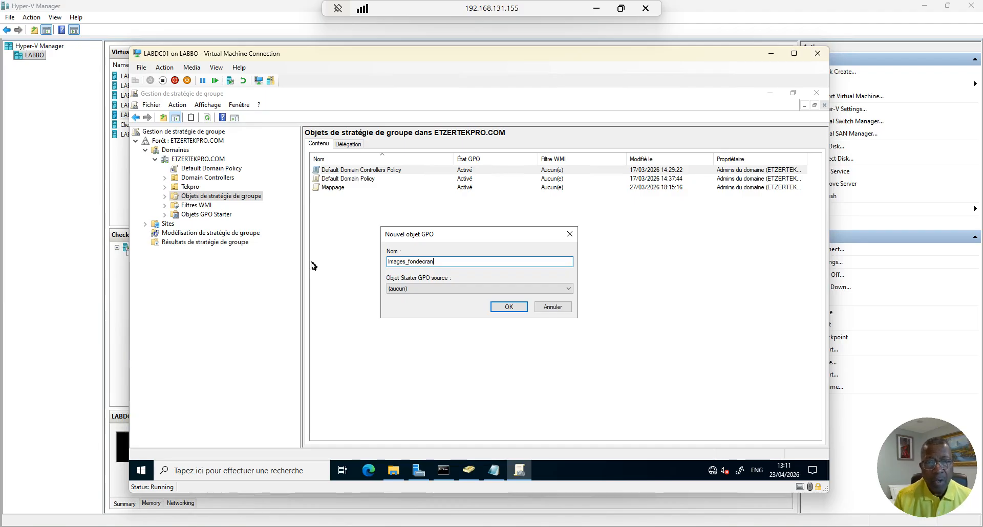
click(509, 307)
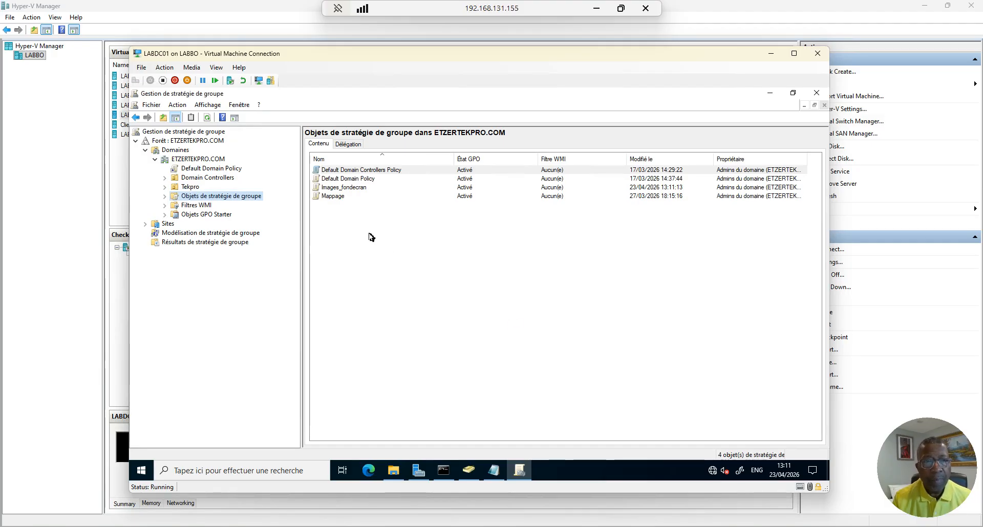
Open the Images_fondecran GPO in the Group Policy Management Editor
right_click(358, 190)
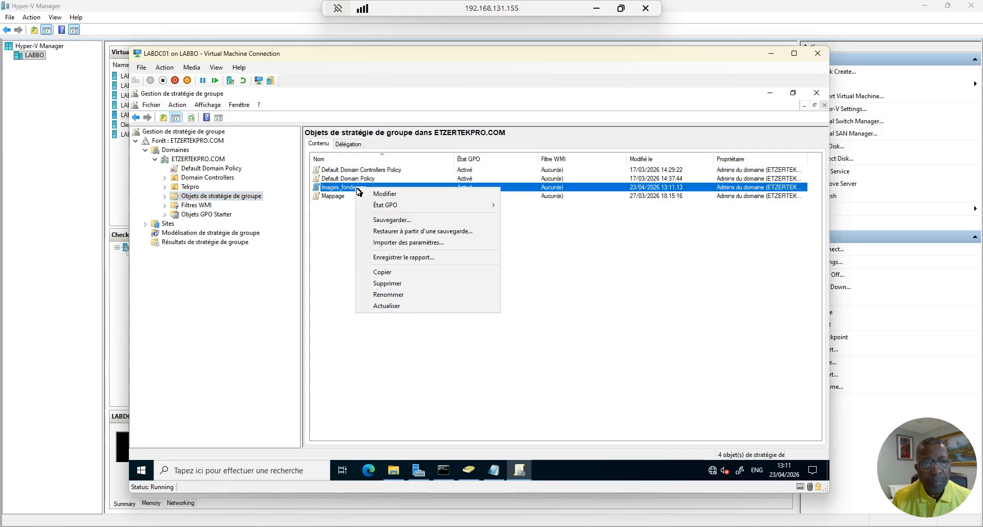
click(385, 198)
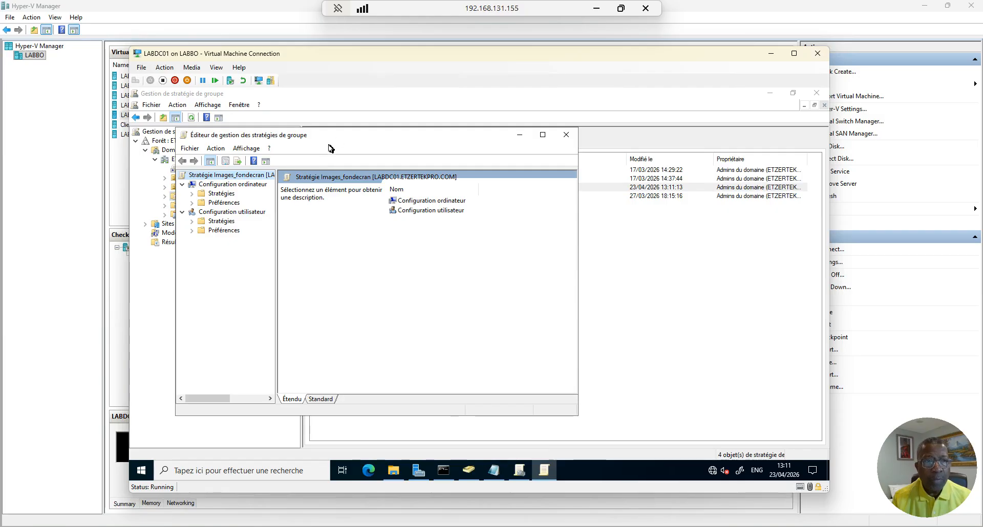
drag(339, 138, 477, 138)
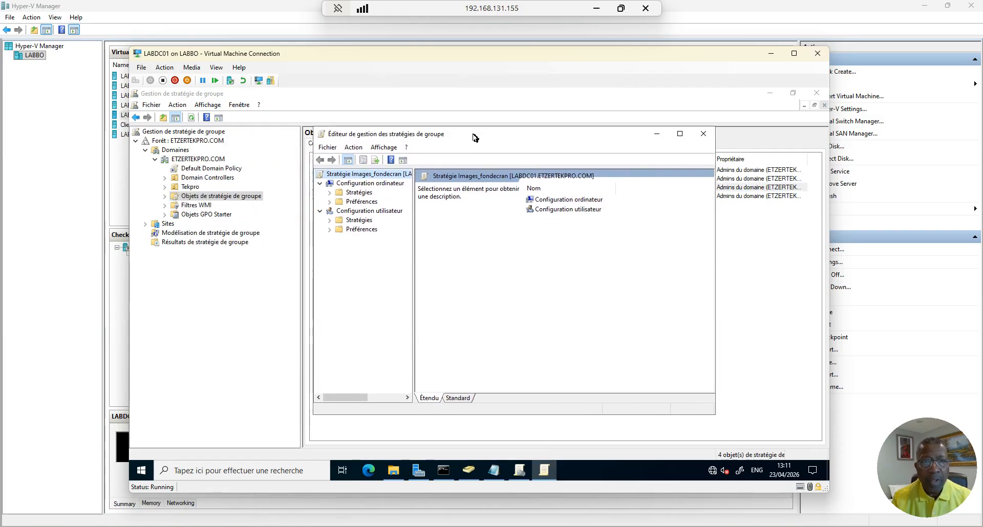
drag(476, 139, 434, 138)
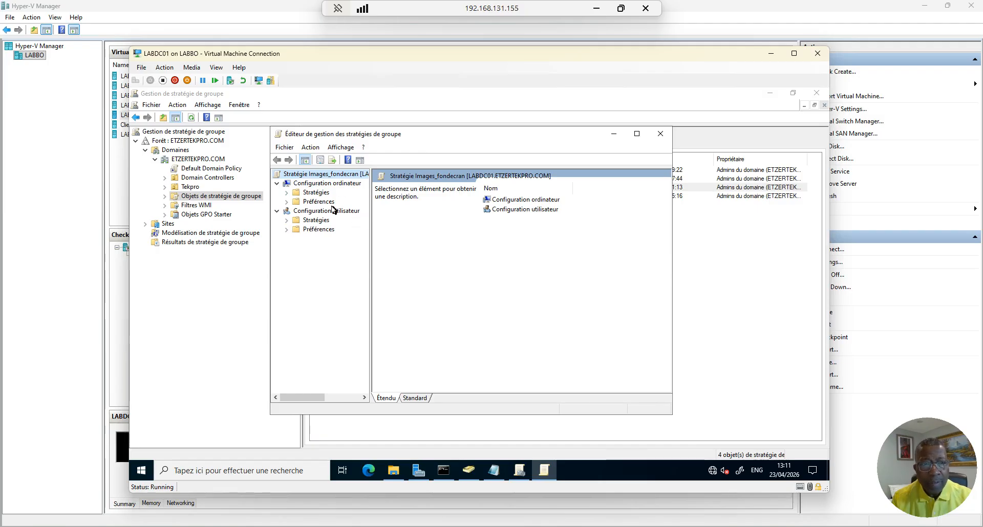
Expand User Configuration policies and enlarge the editor window and its tree pane
click(287, 220)
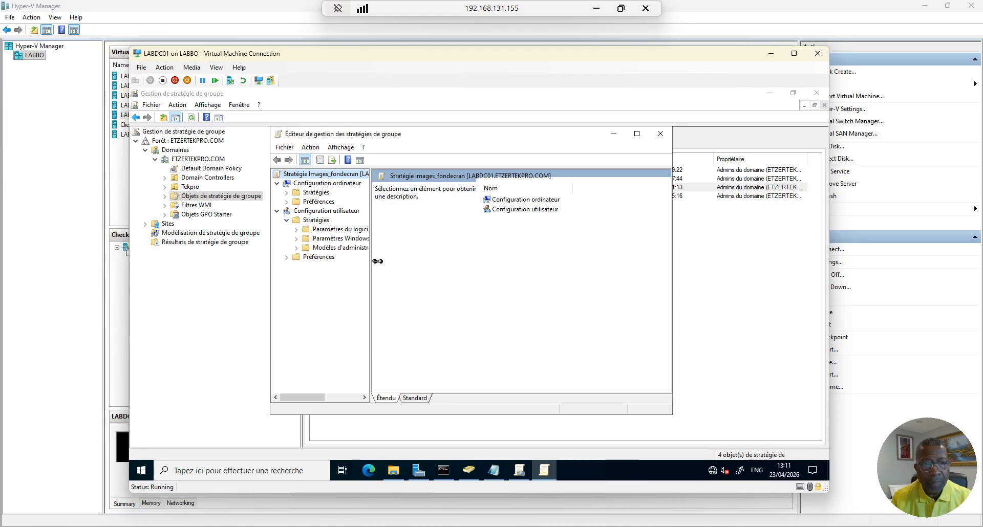
drag(372, 259, 452, 256)
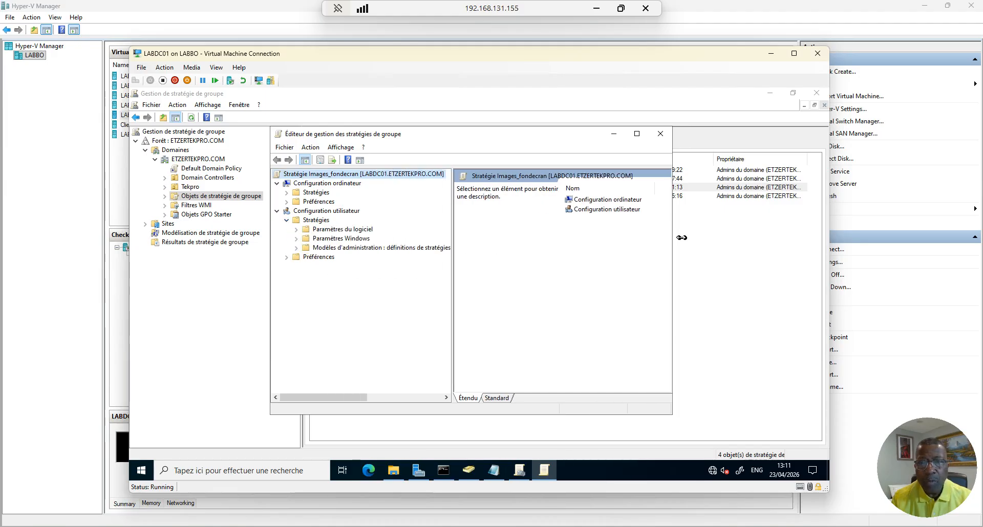
drag(677, 236, 764, 236)
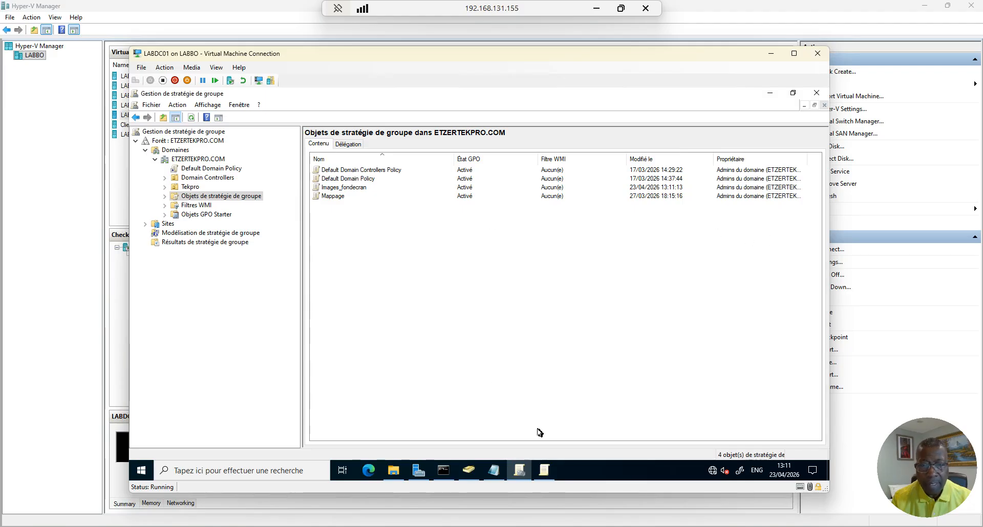
click(544, 470)
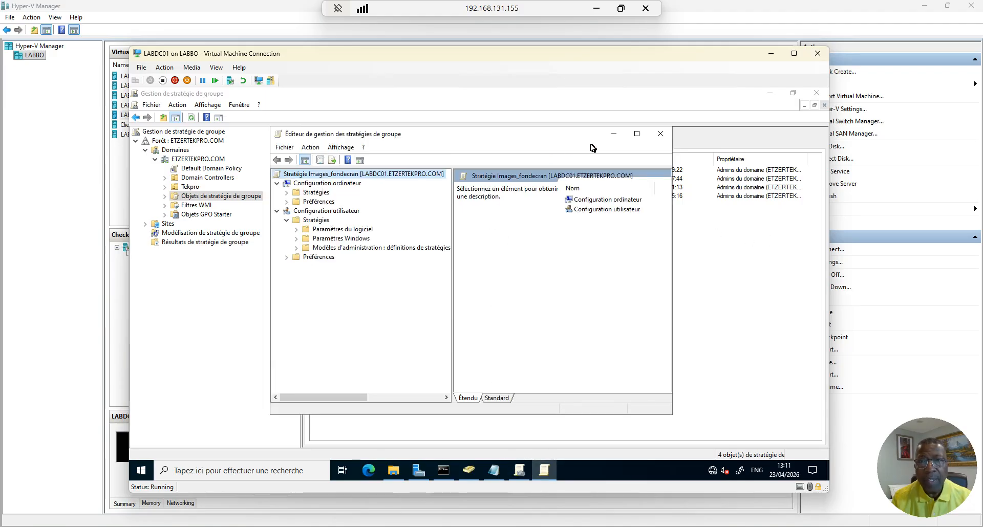
drag(562, 139, 520, 149)
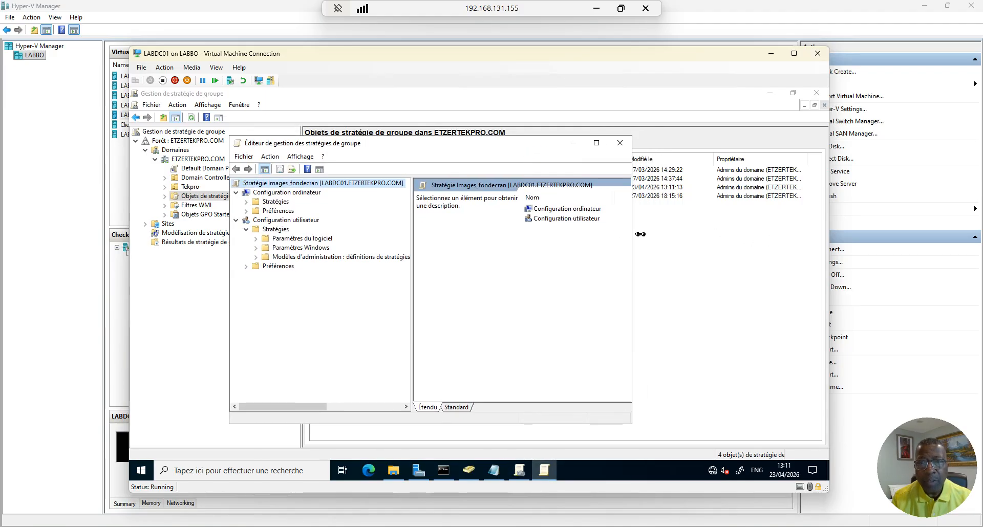
drag(640, 234, 754, 230)
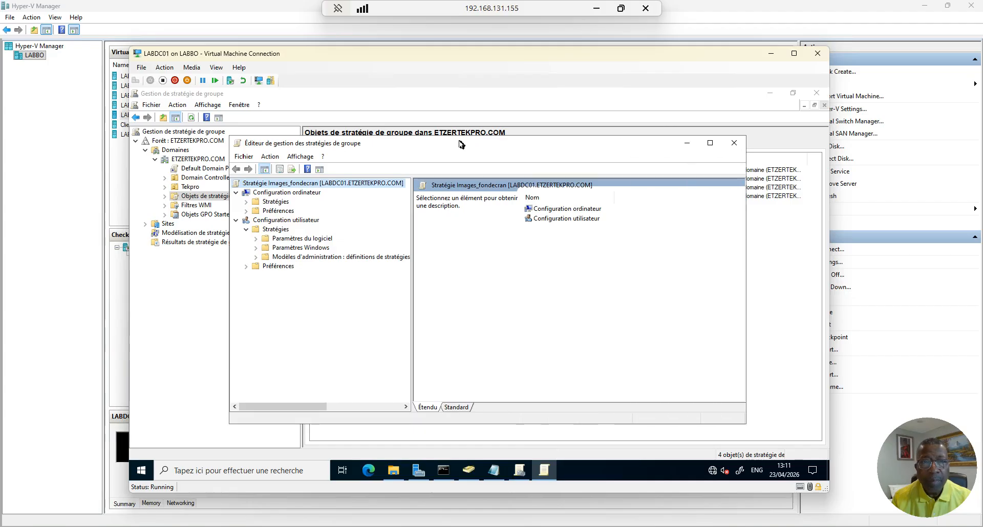
drag(461, 143, 460, 94)
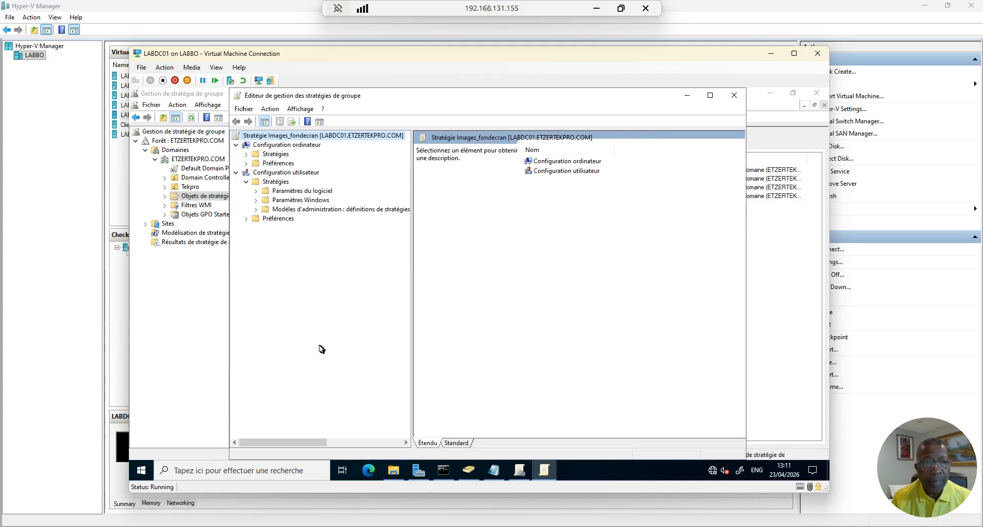
drag(412, 301, 464, 298)
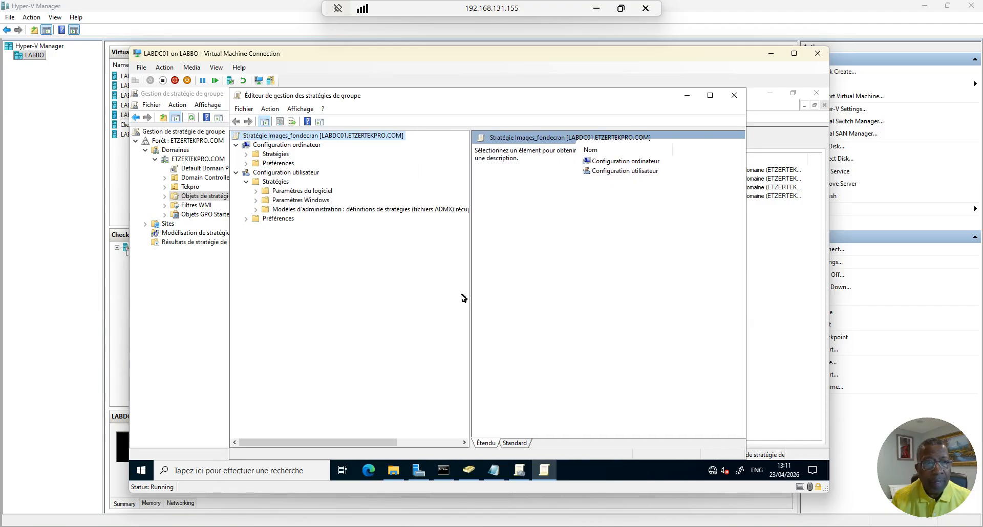
Expand Administrative Templates › Bureau and select the Bureau subfolder to list its 11 settings
click(255, 209)
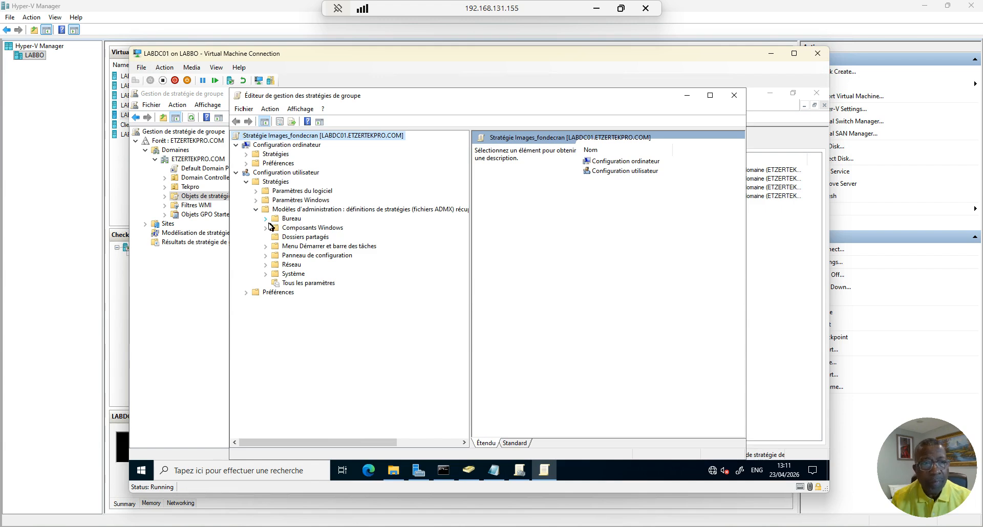
click(266, 219)
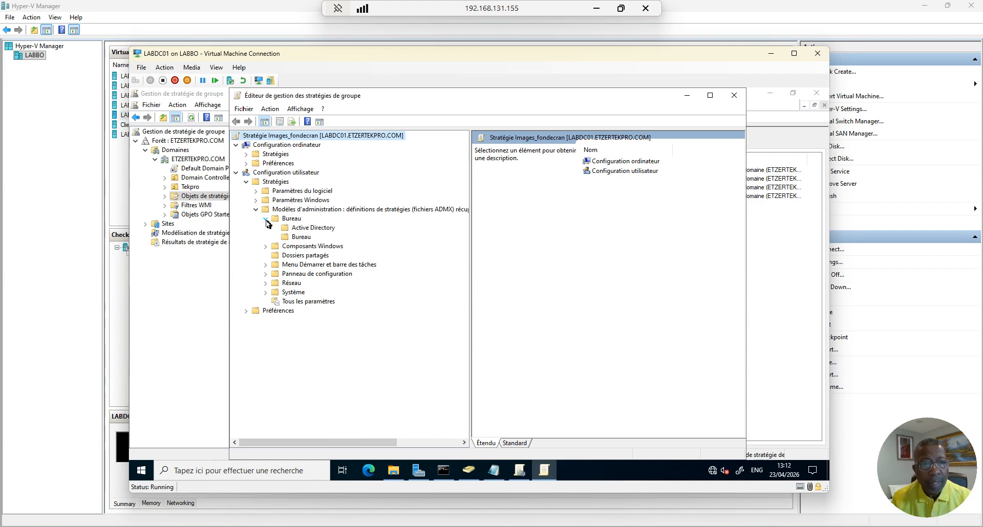
click(300, 238)
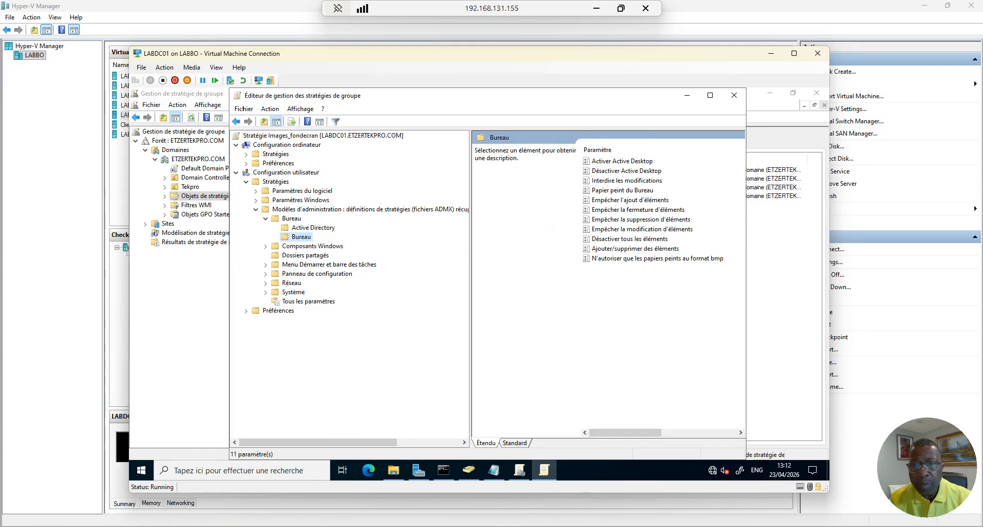
Enable Papier peint du Bureau with comment 'Note', then bring up Notepad holding the wallpaper path
double_click(613, 192)
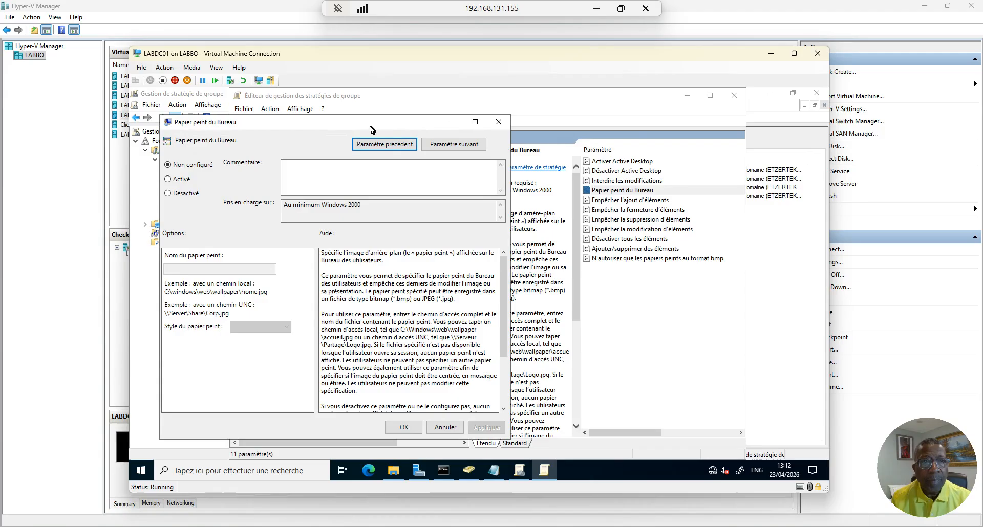
drag(371, 127, 480, 117)
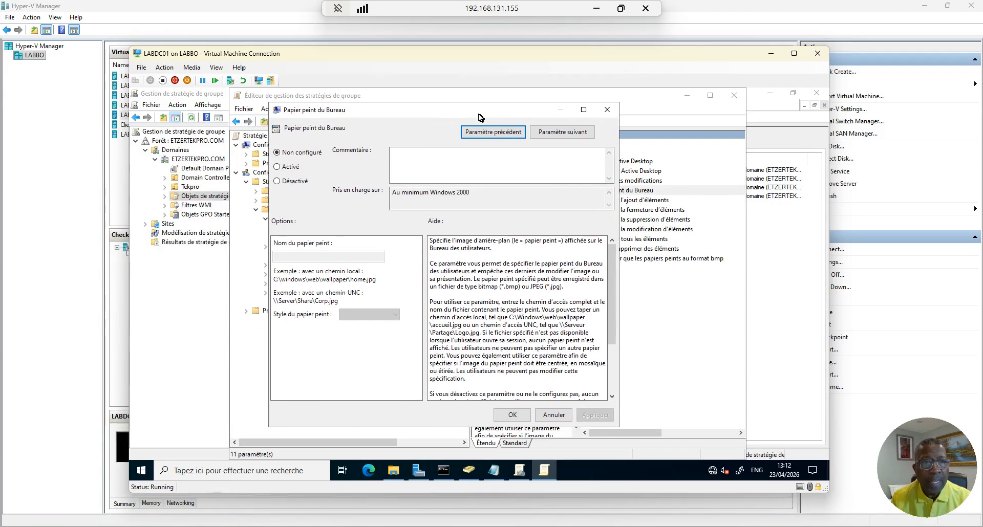
click(279, 168)
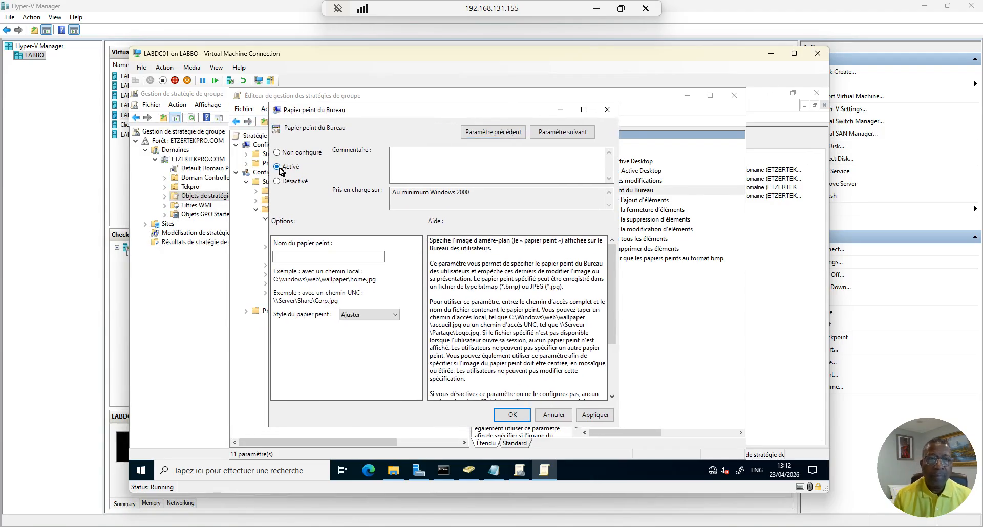
click(419, 164)
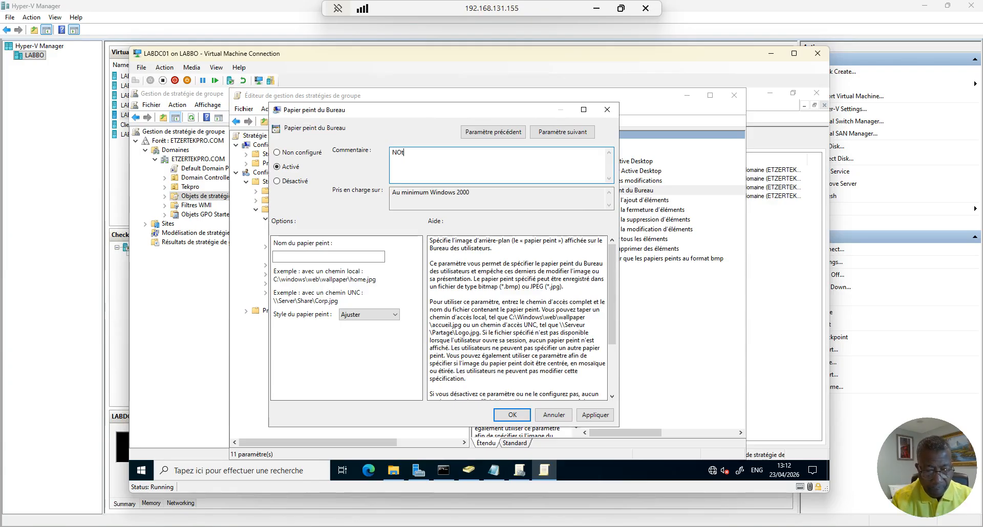
text(NOte)
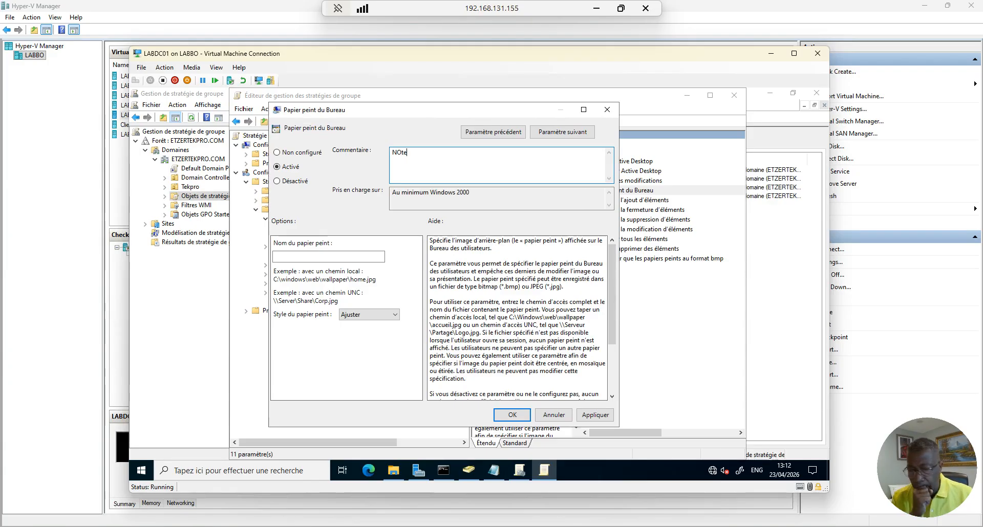
key(BackSpace)
key(BackSpace)
key(BackSpace)
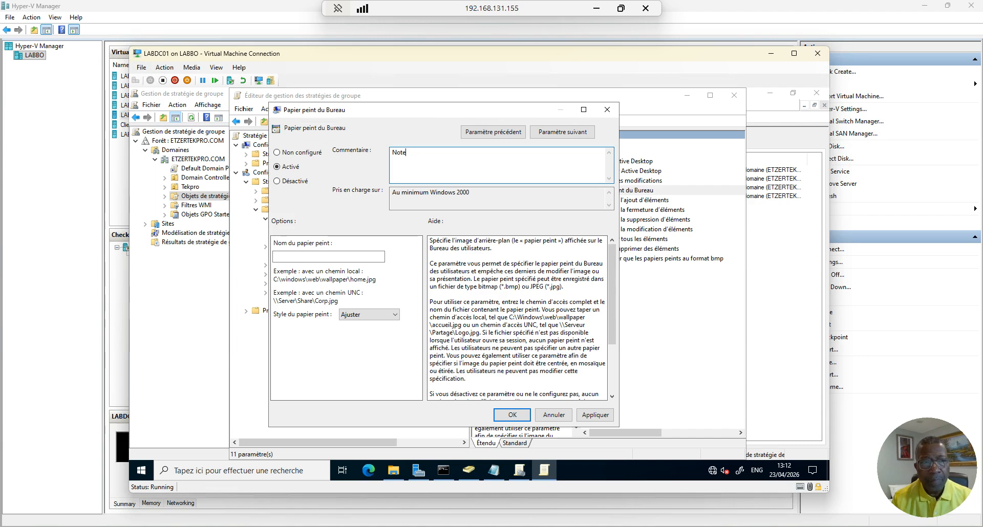
click(315, 257)
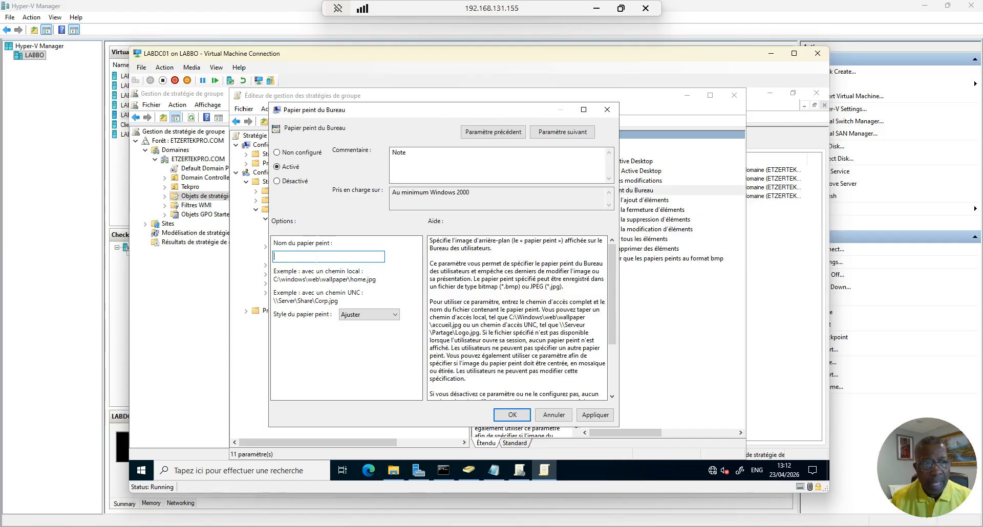
click(493, 470)
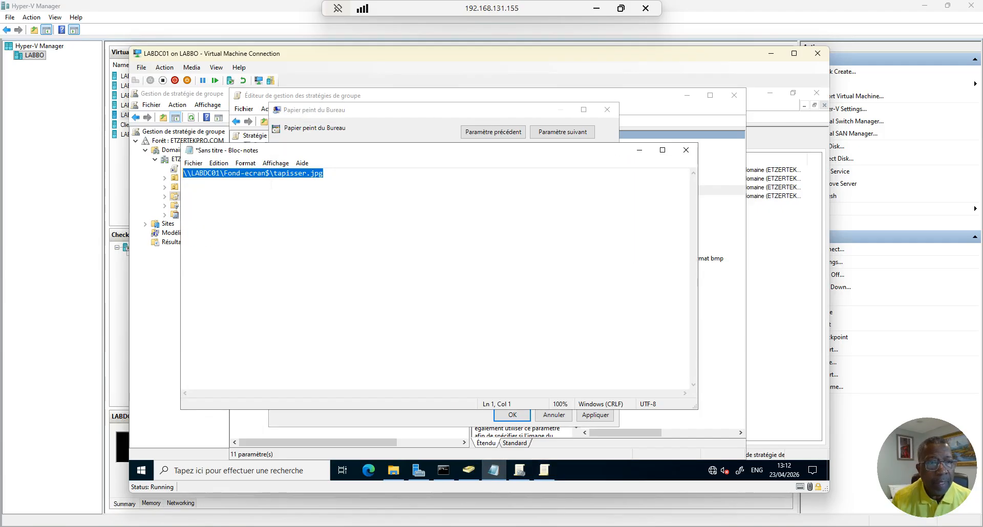
Copy \\LABDC01\Fond-ecran$\tapisser.jpg from Notepad and paste it as the wallpaper name
right_click(268, 175)
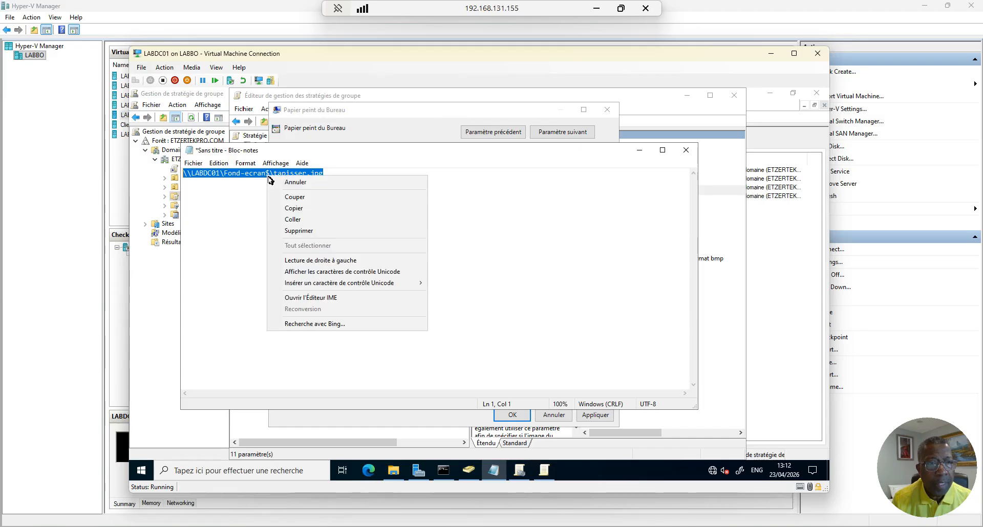
click(294, 210)
click(640, 150)
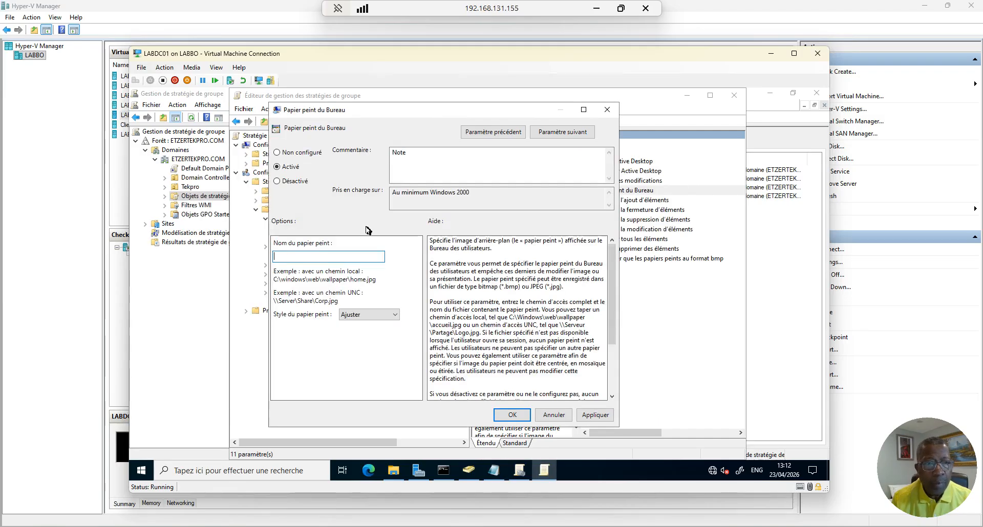
right_click(295, 257)
click(322, 301)
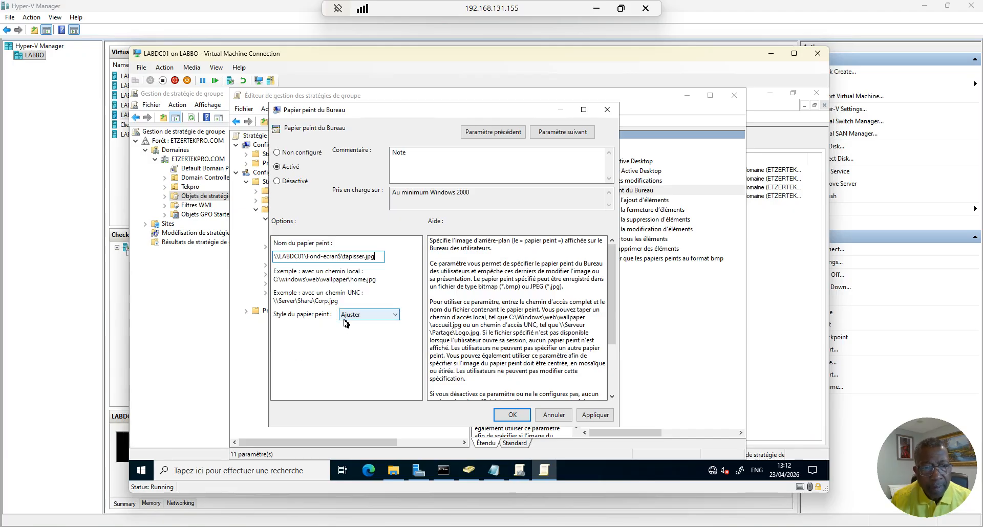
Set the wallpaper style to Centrer, then apply and confirm the policy setting
click(395, 315)
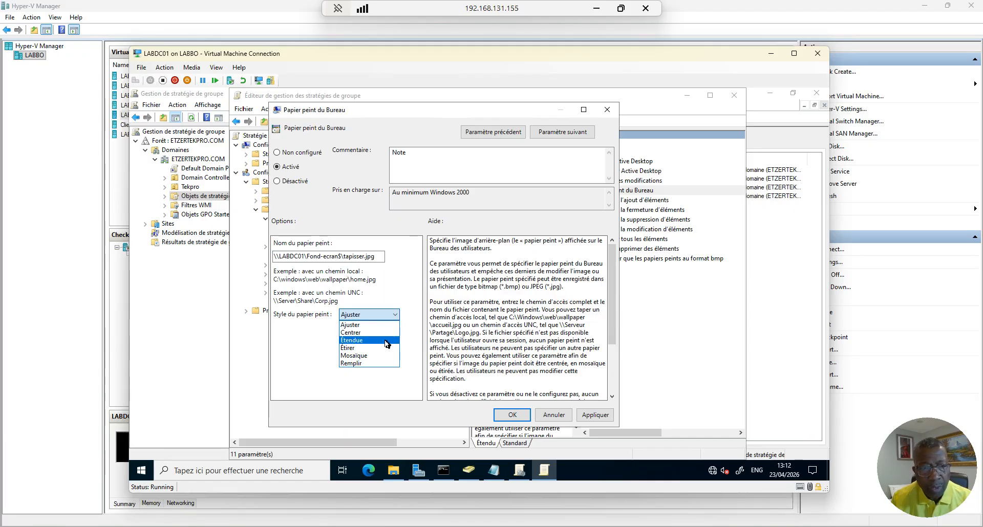
click(311, 379)
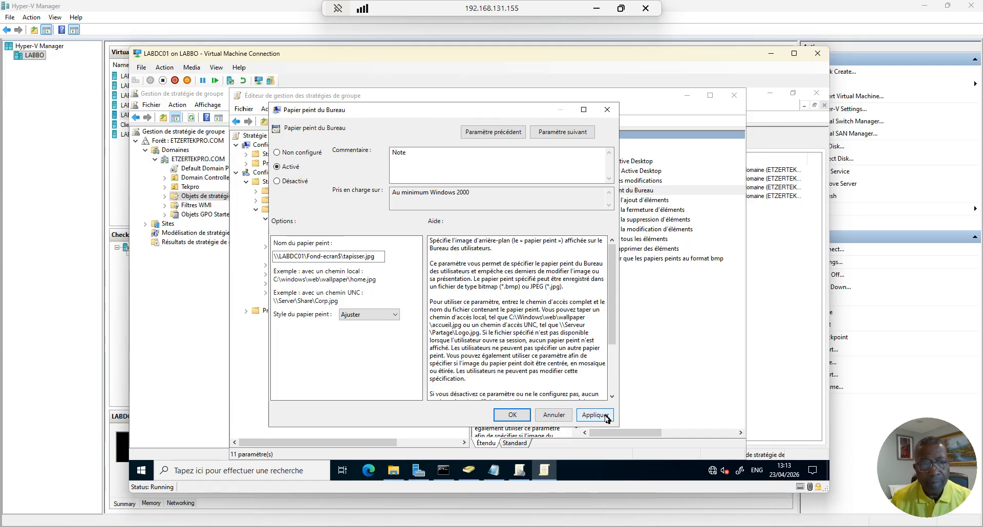
click(397, 315)
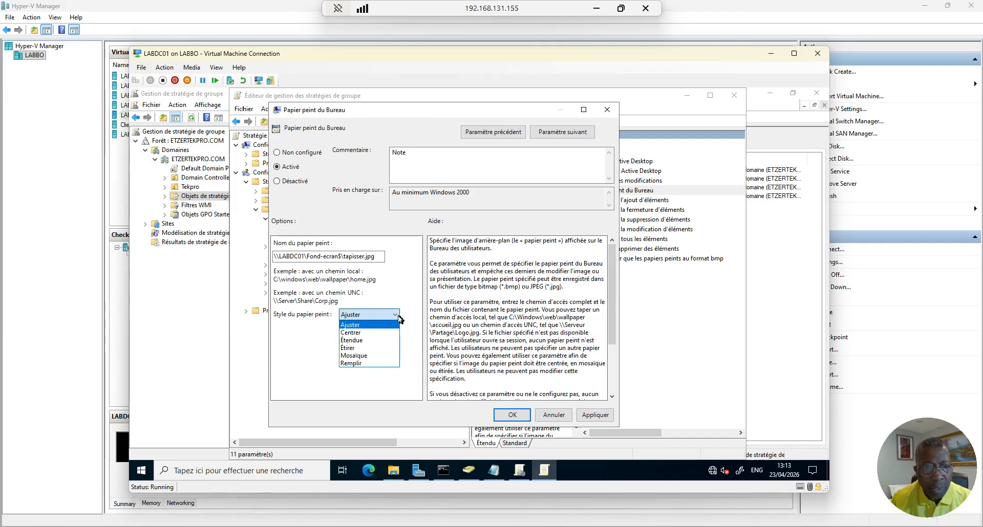
click(363, 334)
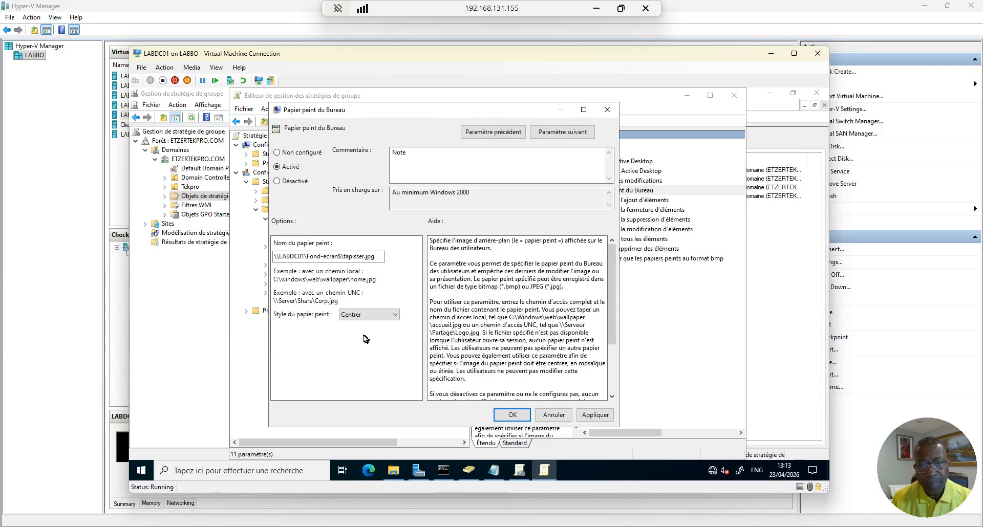
click(597, 417)
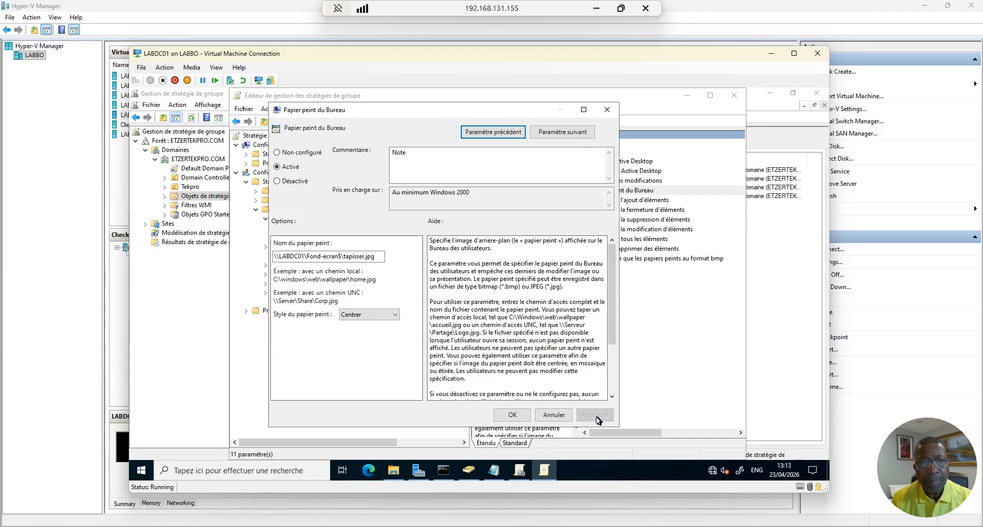
click(511, 415)
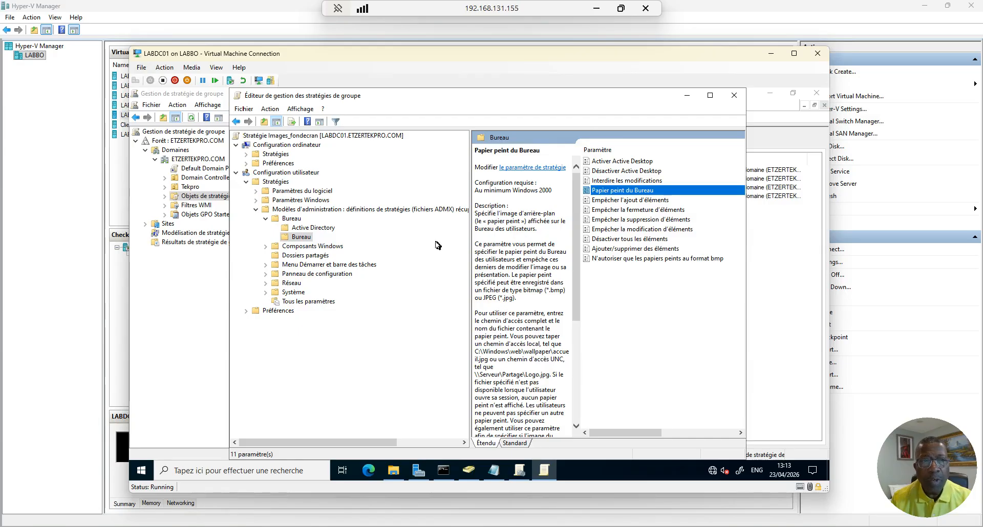
Close the policy editor and review Images_fondecran's scope and Tekpro's linked GPOs, only Mappage
click(733, 96)
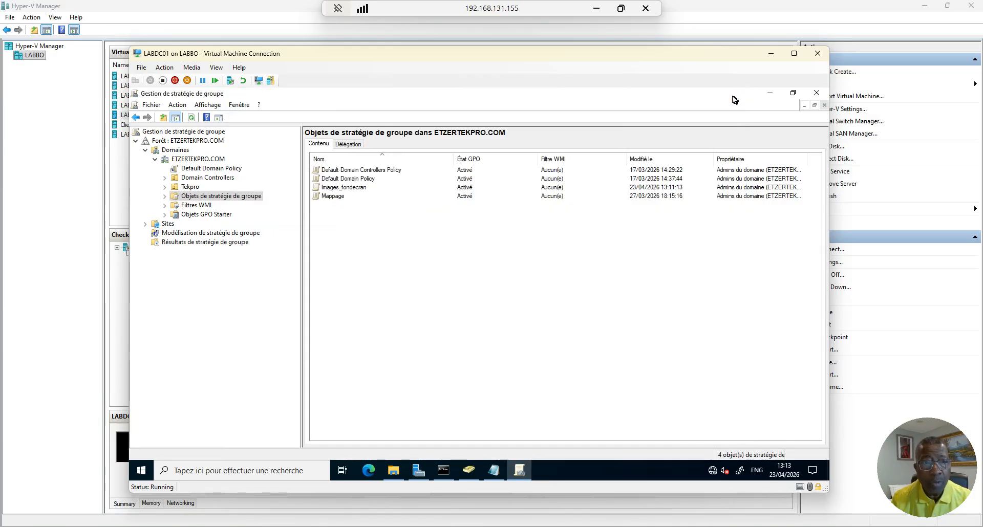
click(164, 187)
click(166, 188)
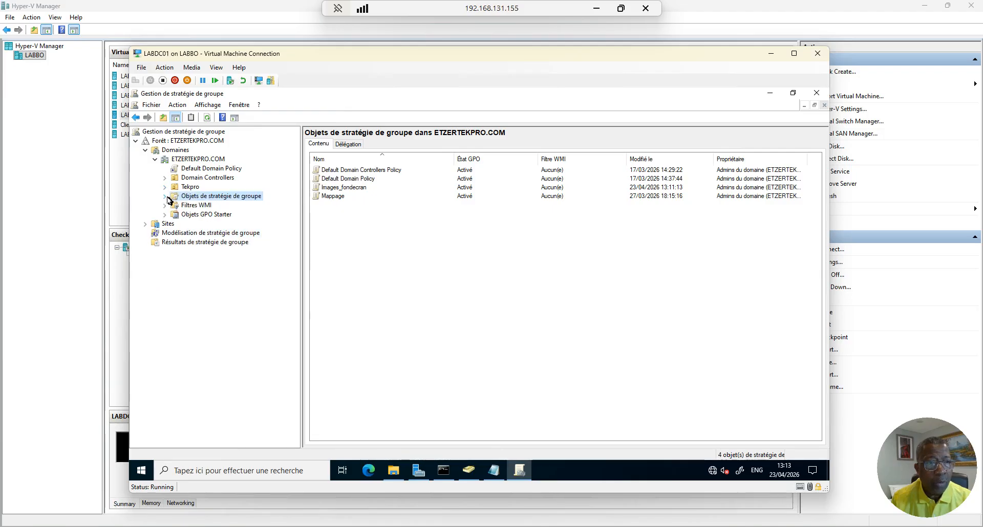
click(165, 197)
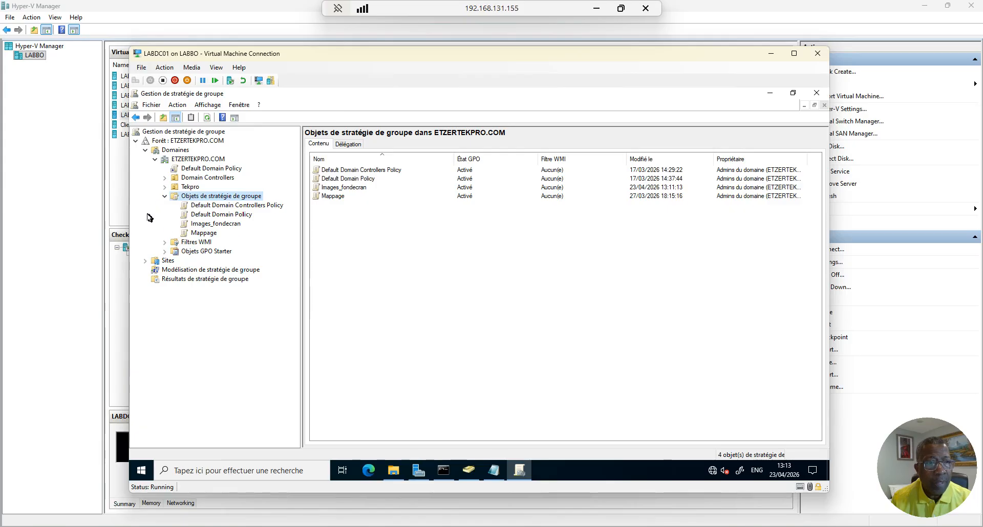
click(202, 226)
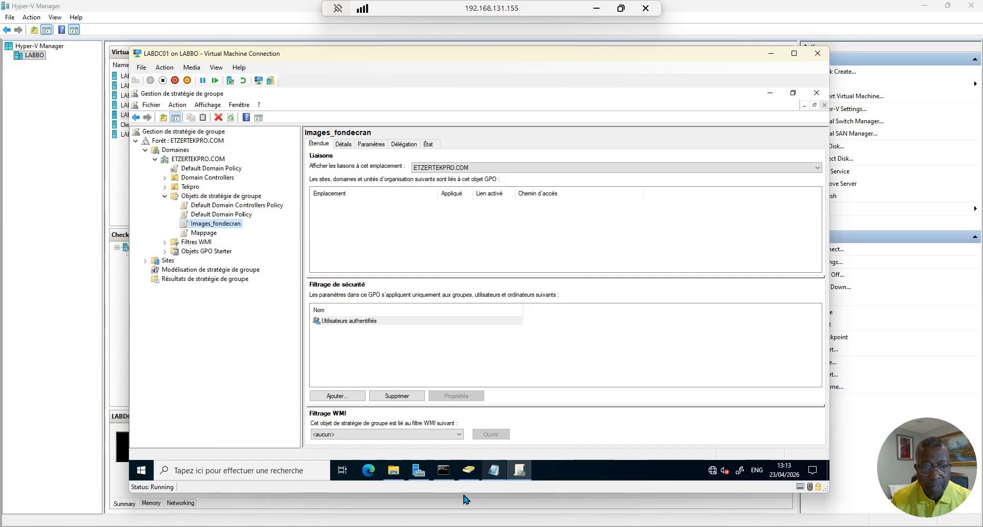
mouse_move(493, 476)
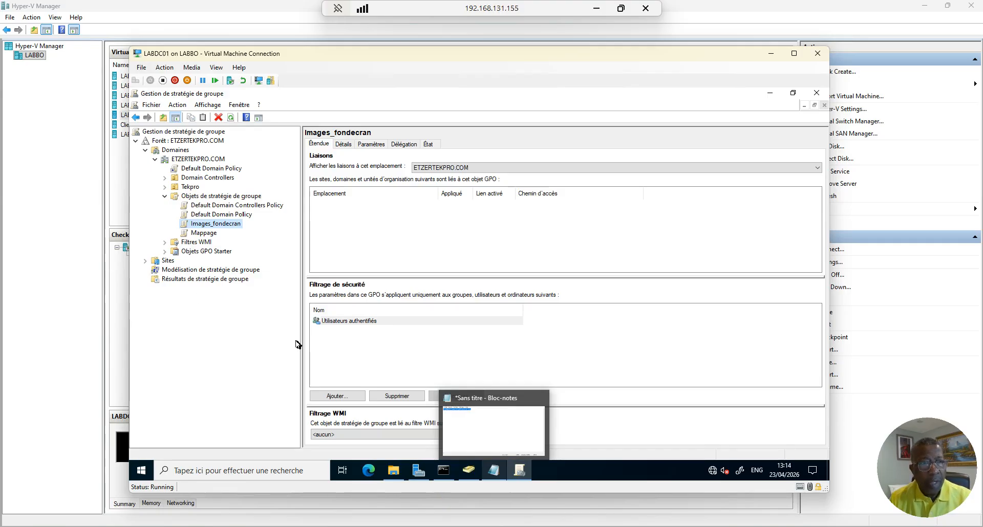
click(190, 187)
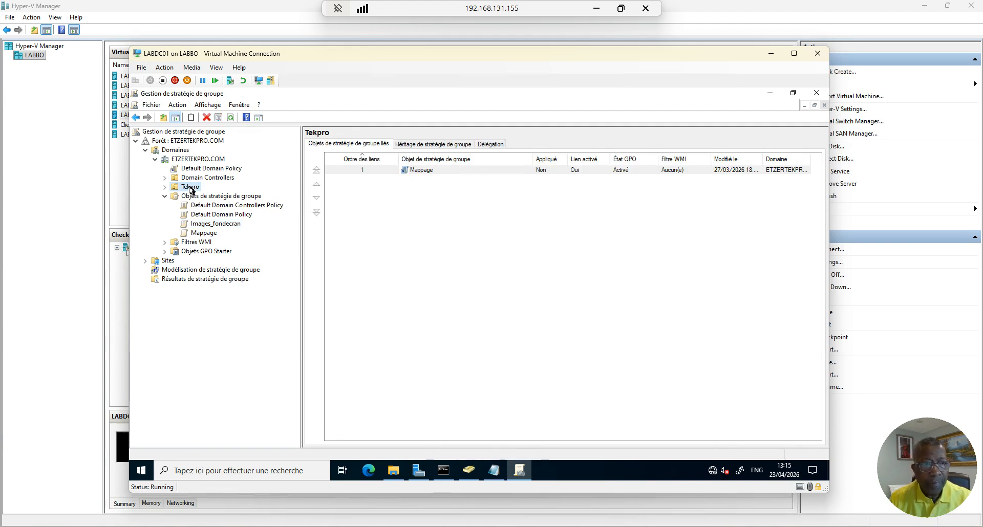
right_click(191, 190)
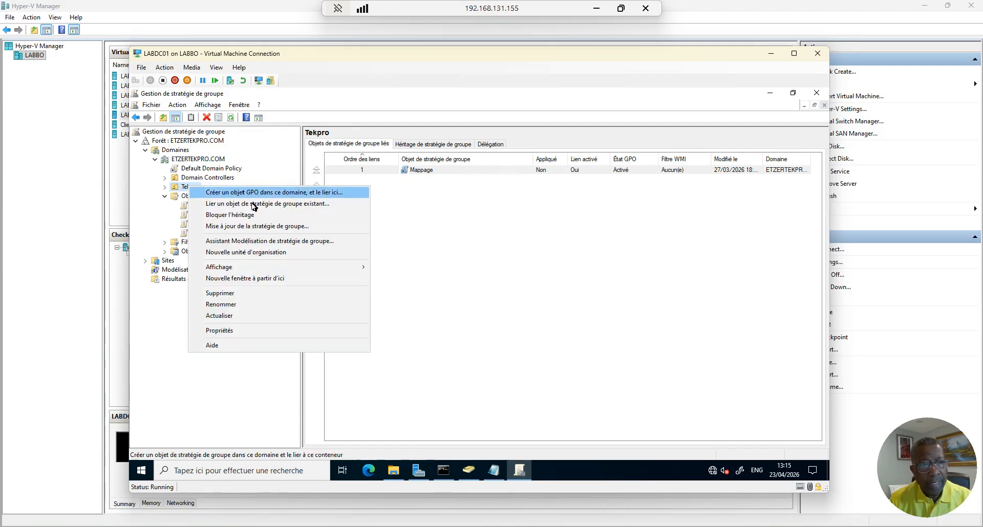
Link the existing Images_fondecran GPO to the Tekpro OU as link order 2
click(291, 204)
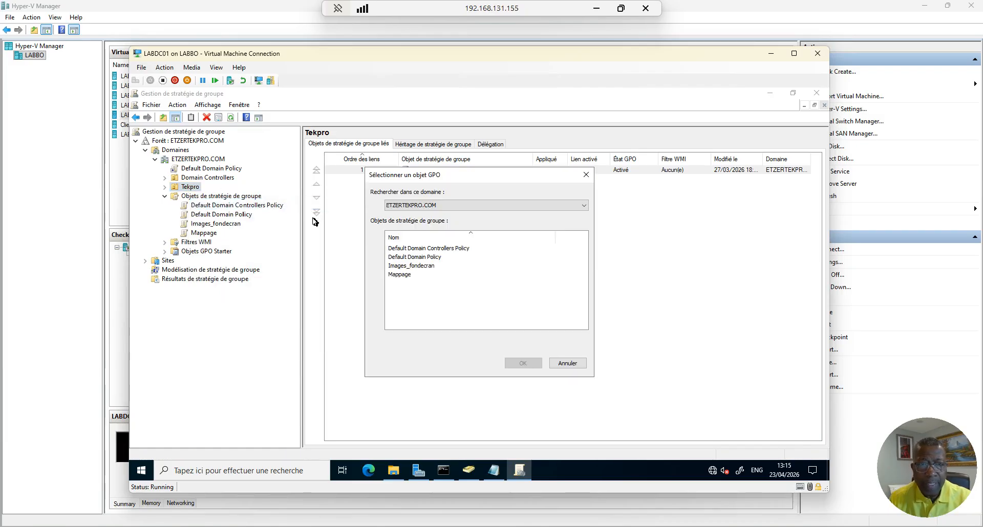
click(410, 267)
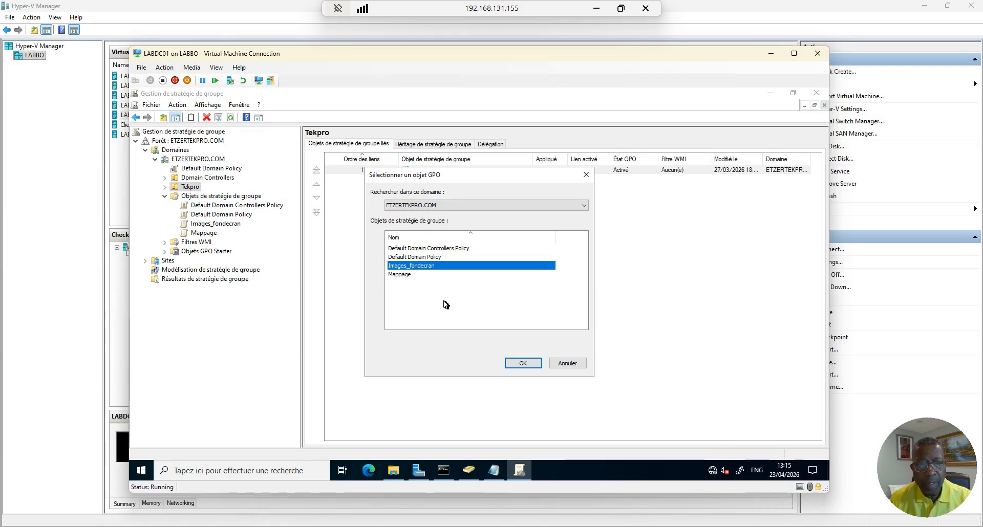
click(522, 363)
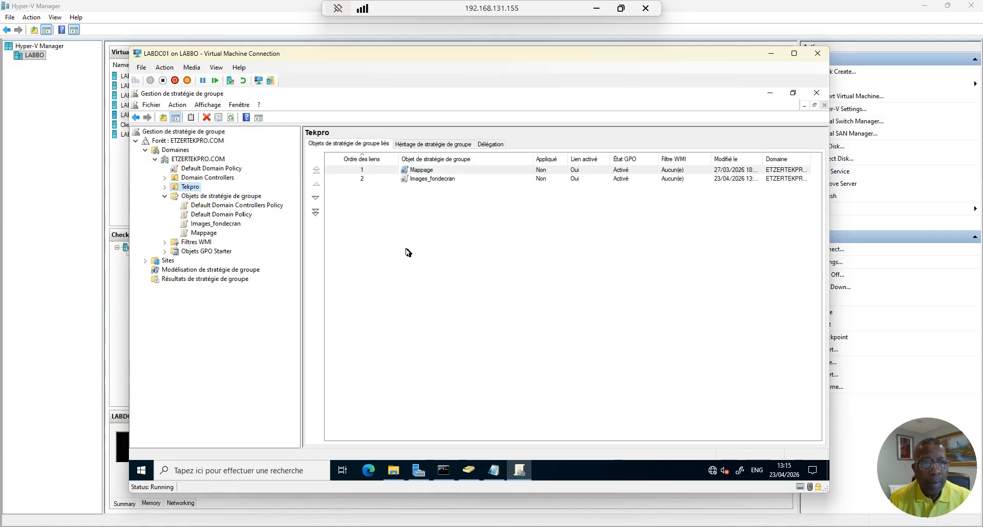
Enforce the Images_fondecran link on Tekpro and view the GPO's scope showing it Appliqué
right_click(419, 182)
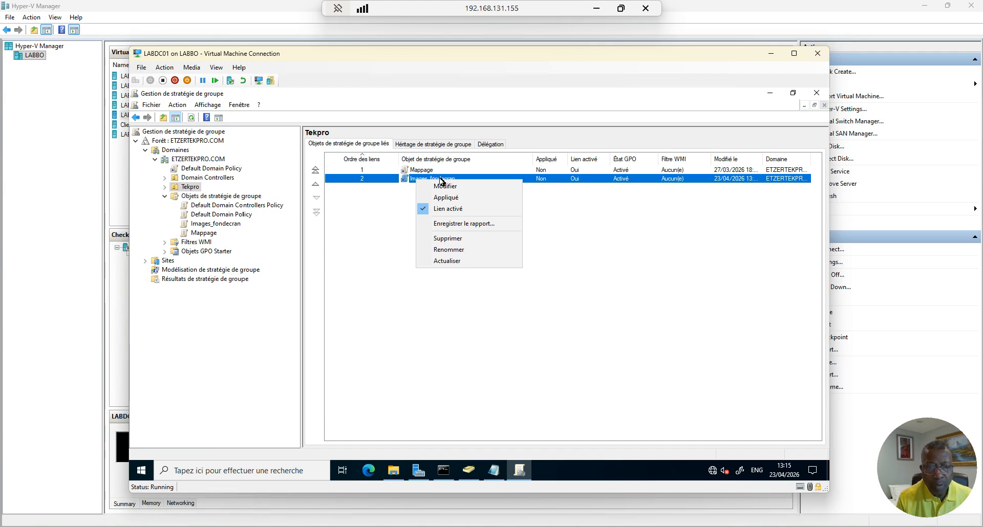
mouse_move(443, 477)
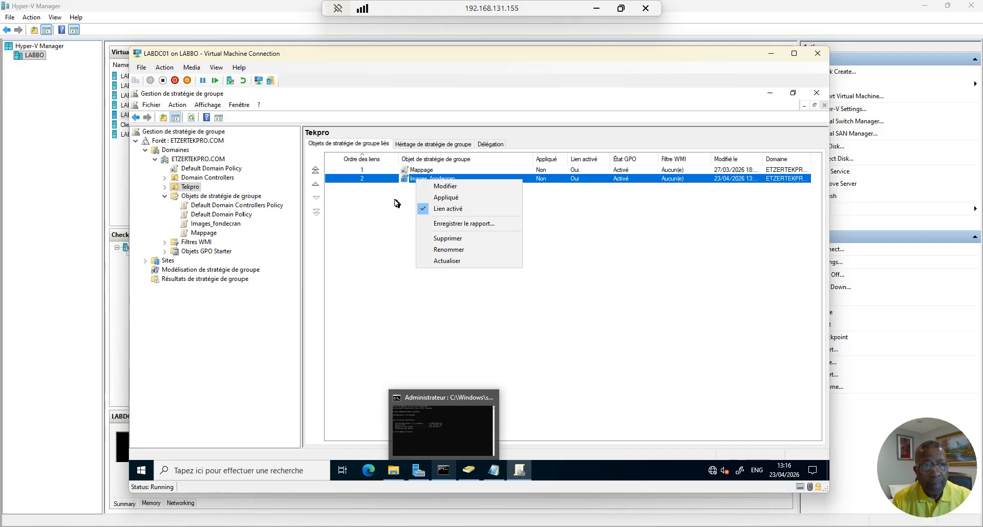
click(165, 188)
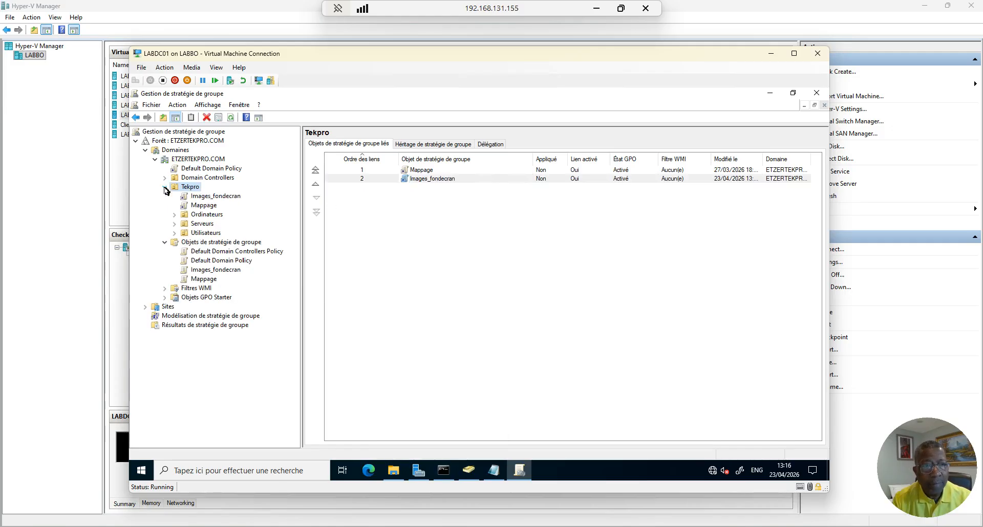
right_click(224, 199)
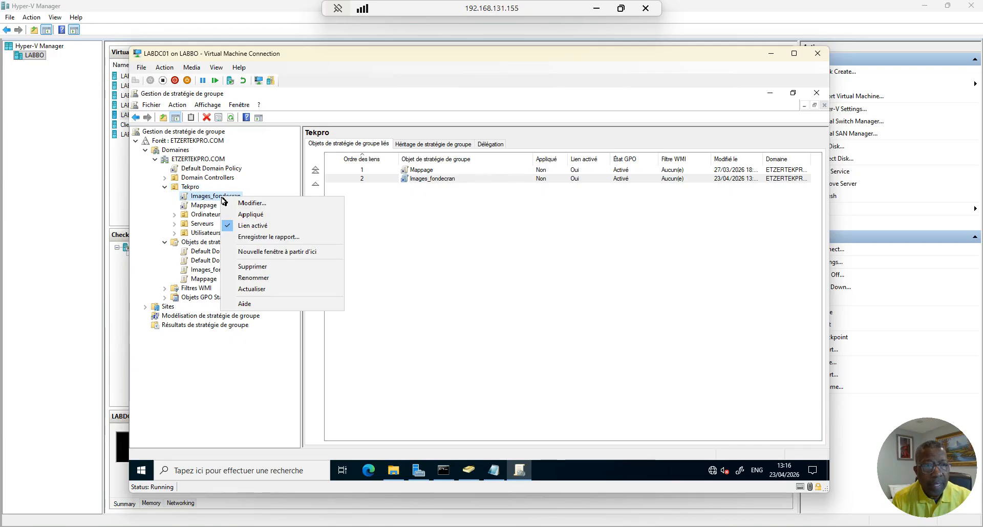
click(261, 215)
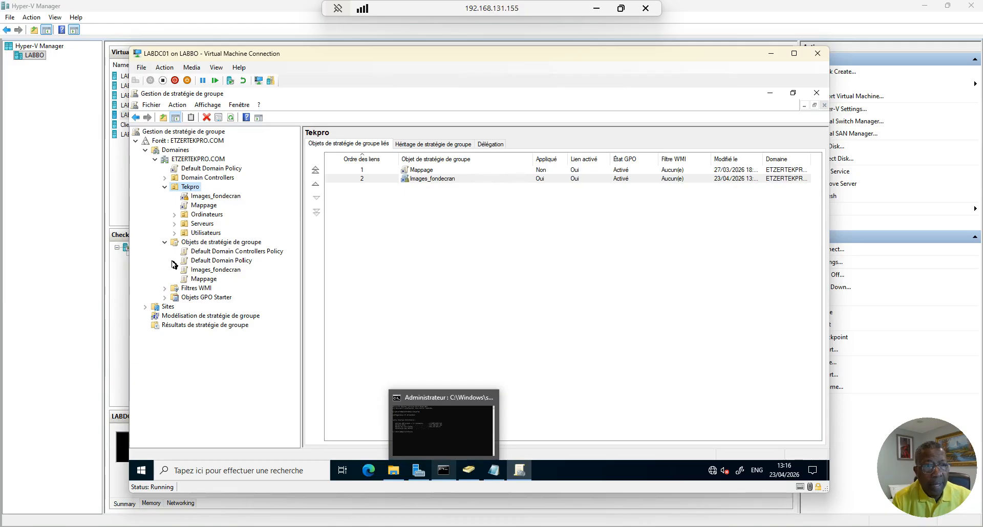
click(215, 271)
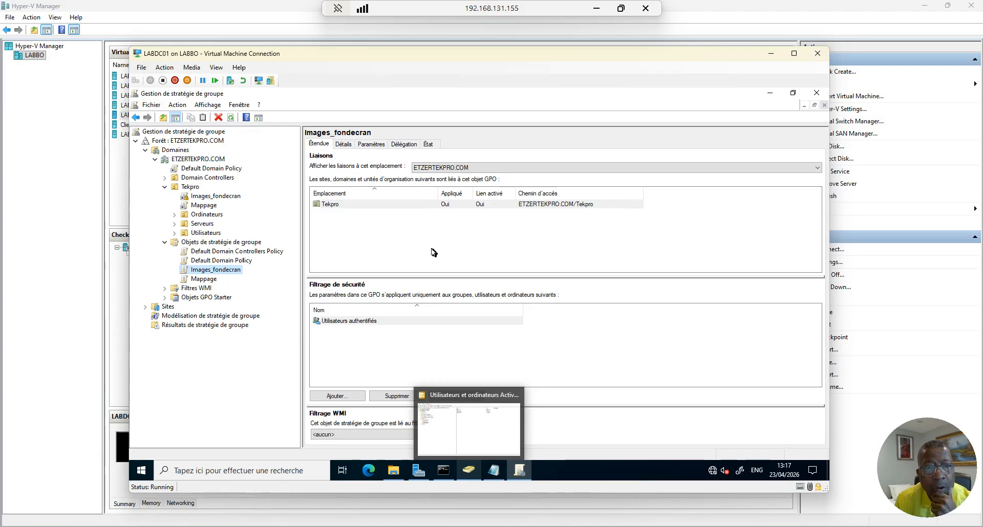
Check the Tekpro link's options without changing them, then bring up the administrator Command Prompt
right_click(428, 206)
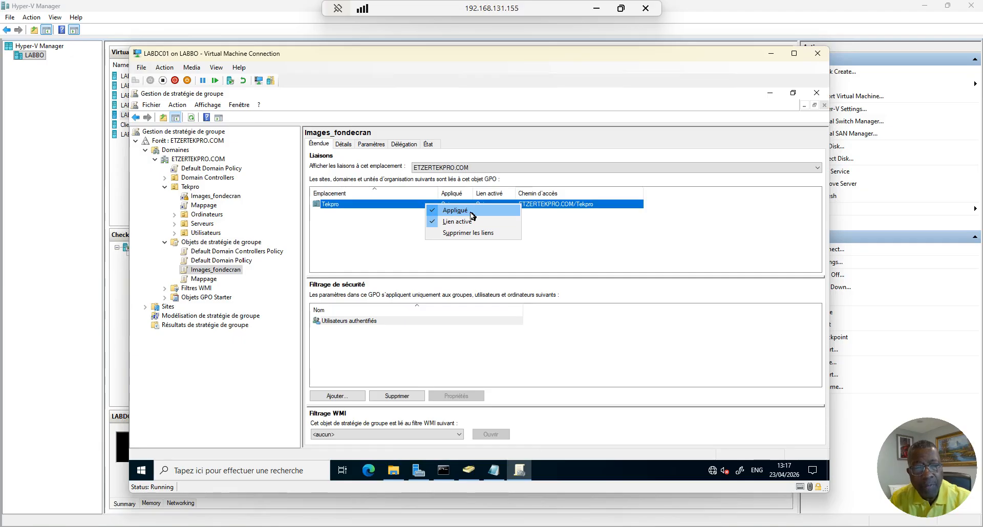
click(361, 232)
click(363, 232)
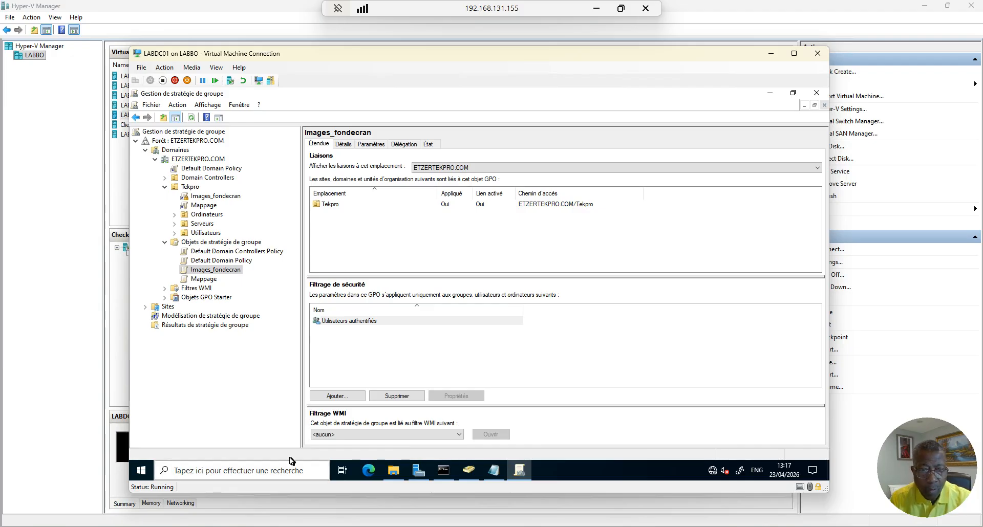
click(443, 470)
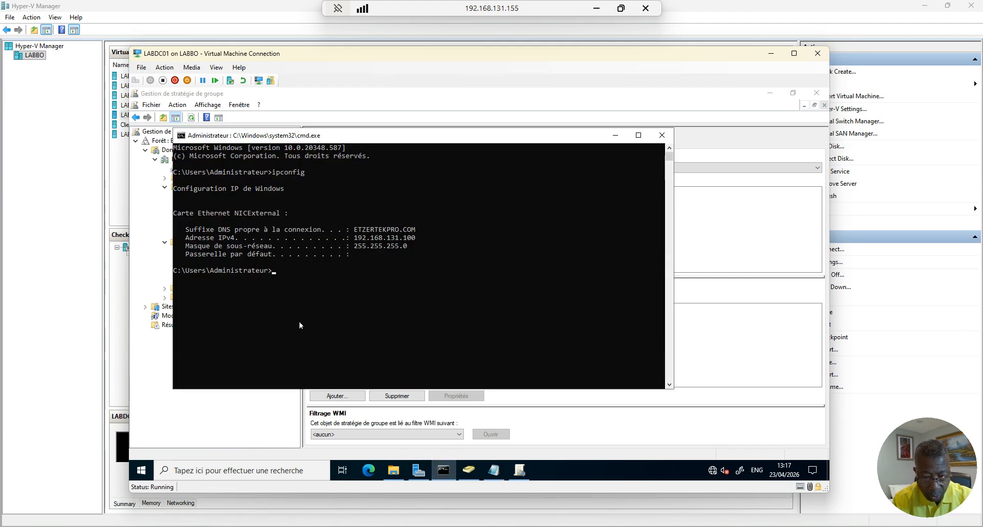
Run gpupdate /force and minimize the Command Prompt once the computer policy update completes
text(gpupdate)
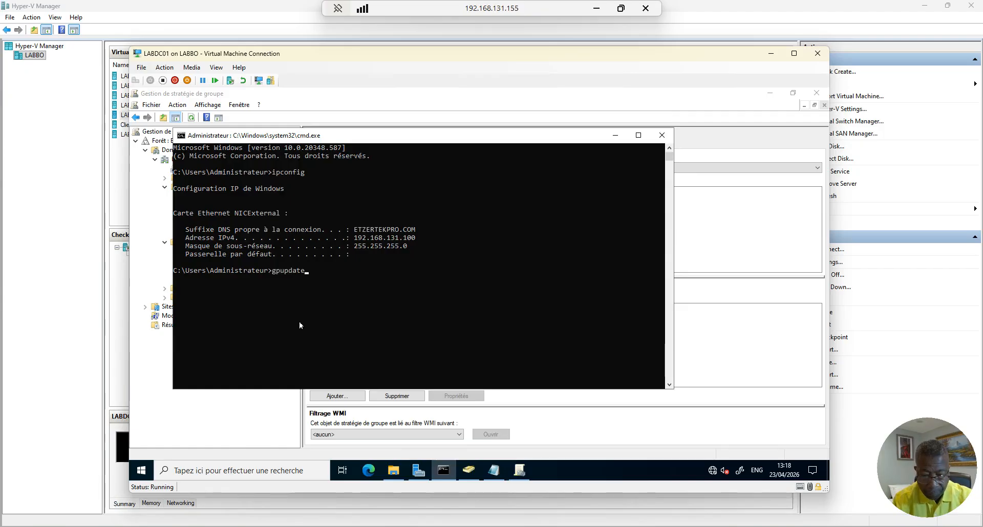
text( /for)
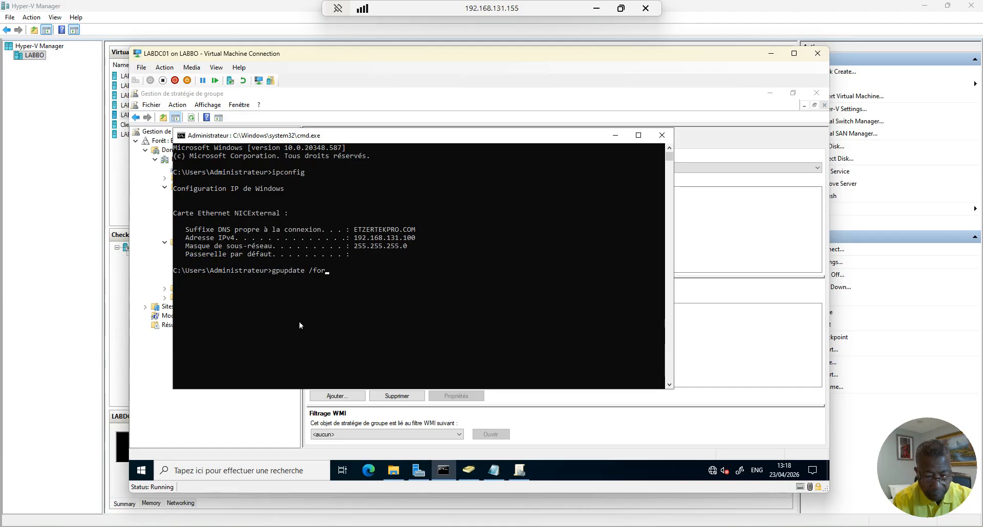
text(ce)
key(Return)
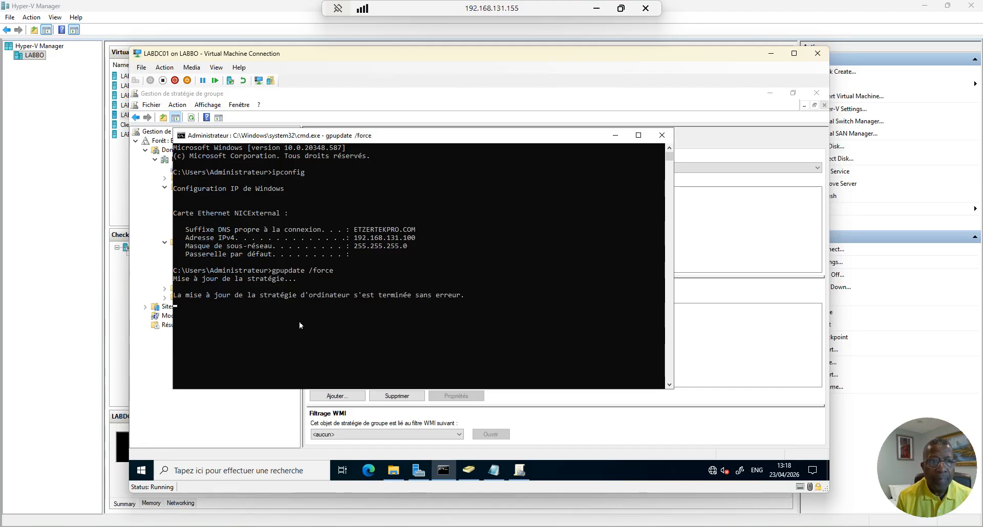
click(614, 135)
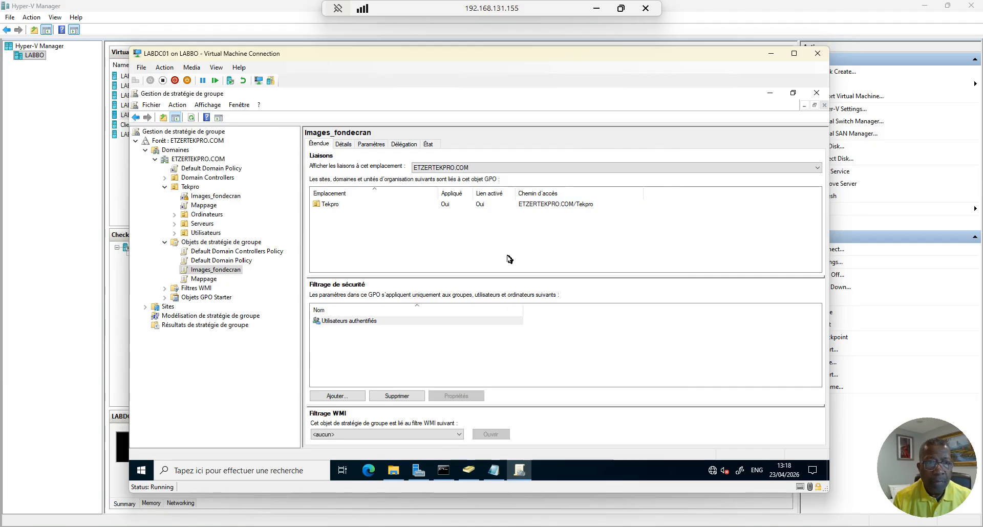
Refresh the ETZERTEKPRO.COM status, recheck Tekpro's enforced links, and close Group Policy Management
click(179, 162)
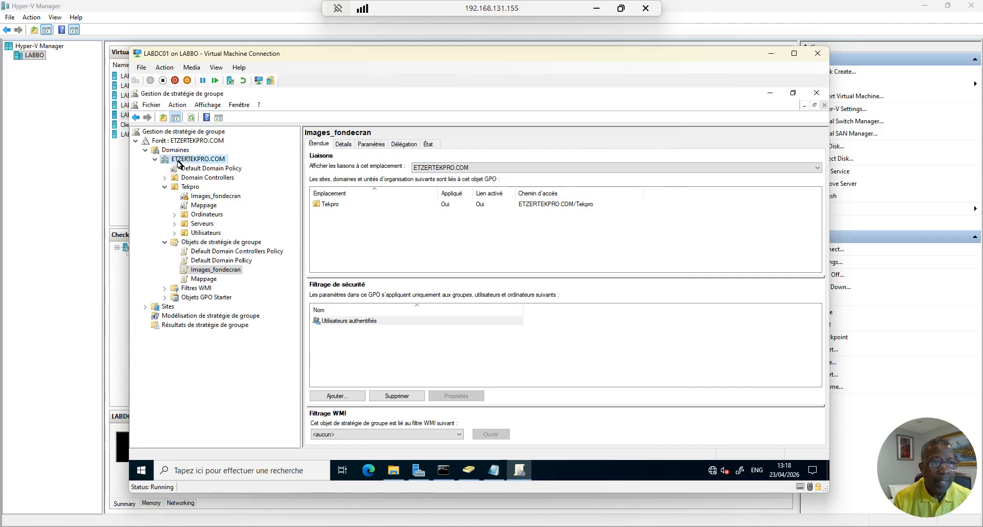
click(191, 118)
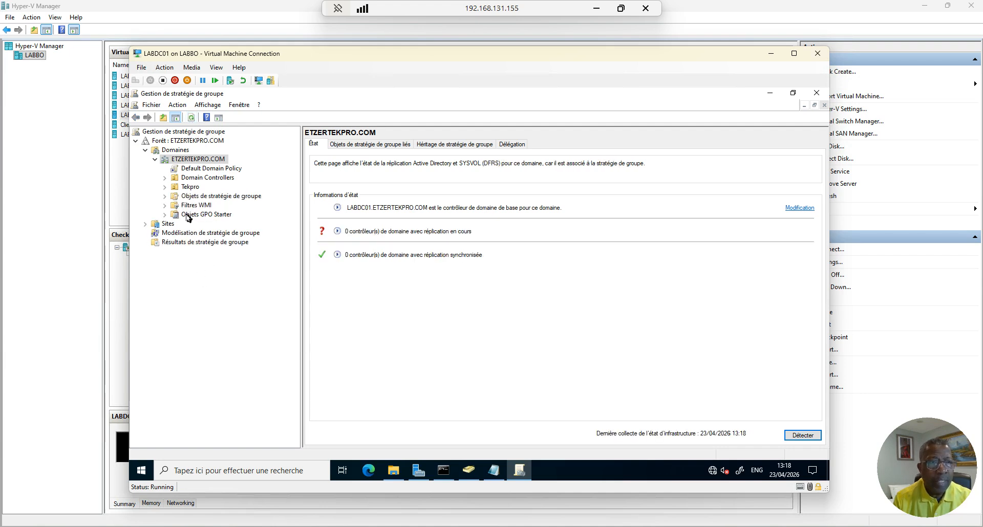
click(190, 188)
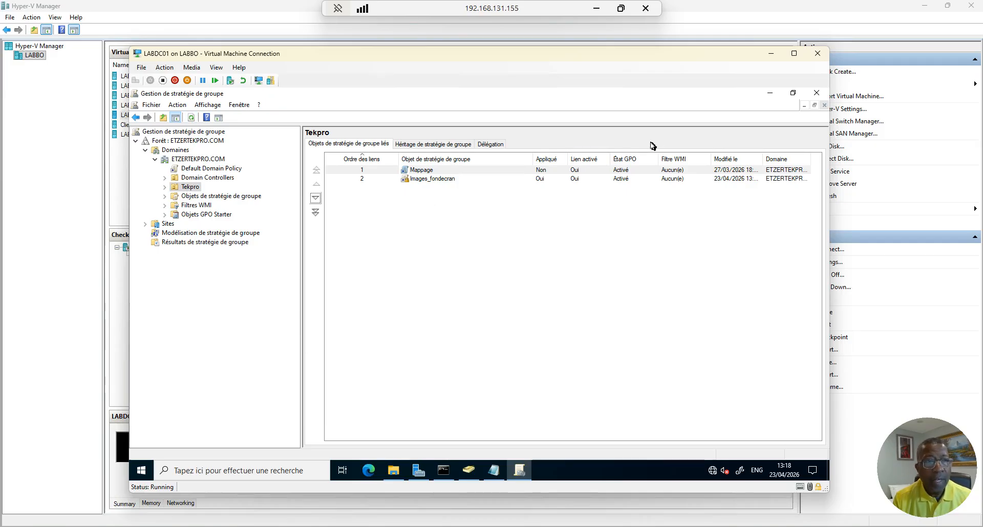
click(817, 93)
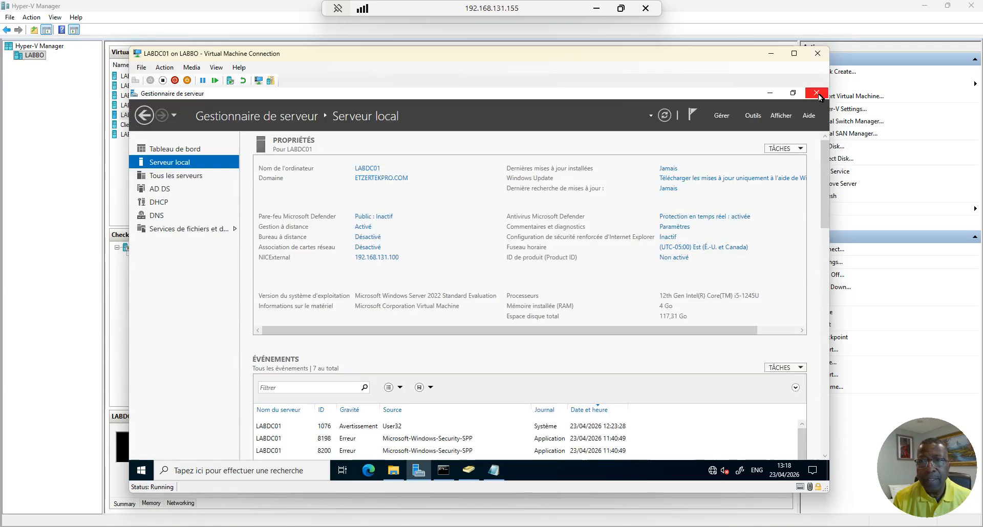
Review Tekpro's Utilisateurs in Active Directory Users and Computers, then minimize the LABDC01 window
click(469, 471)
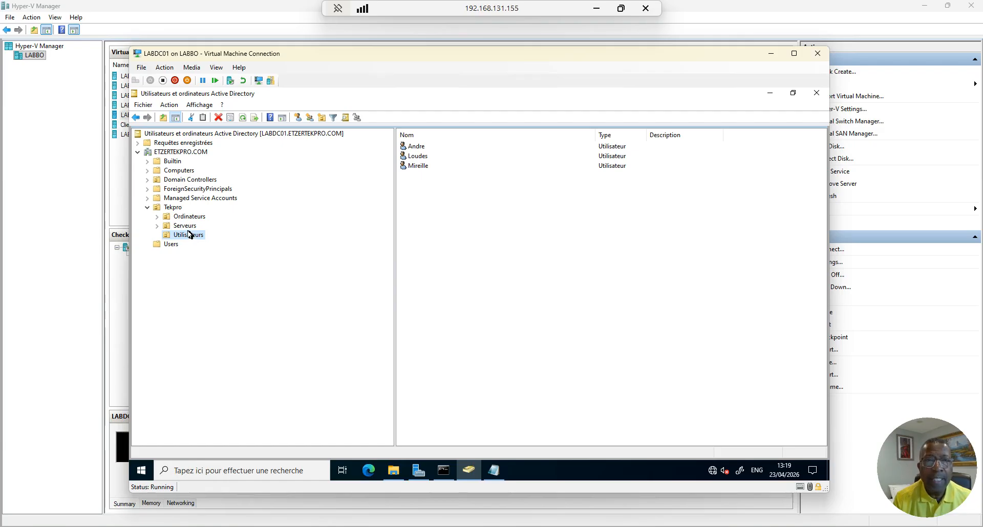
click(769, 56)
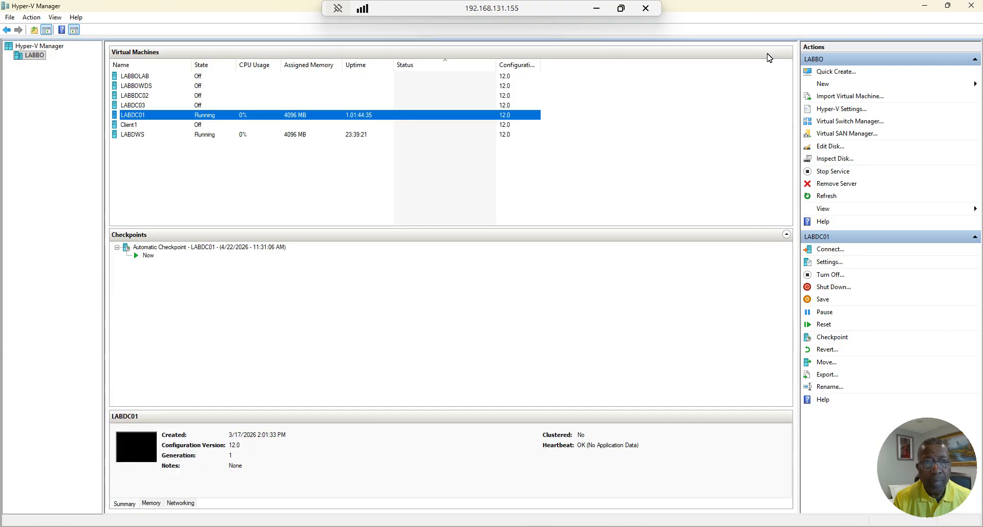
Connect to Client1 and start it, continuing from its last state instead of reverting
mouse_move(627, 526)
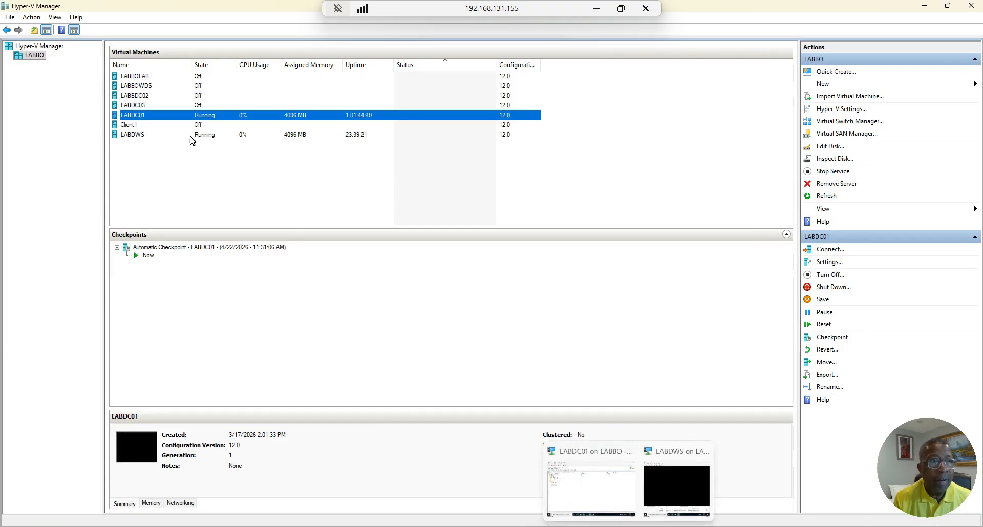
click(130, 126)
double_click(130, 129)
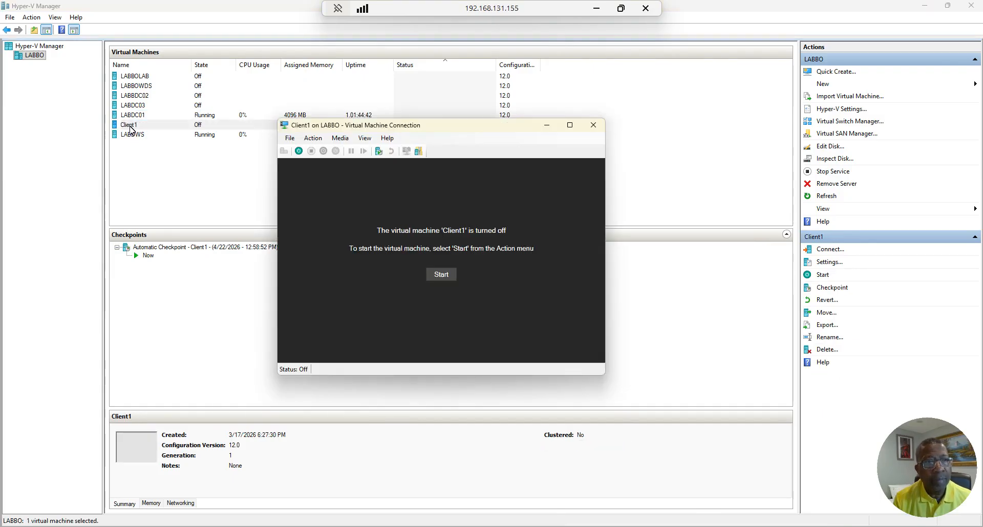
click(441, 275)
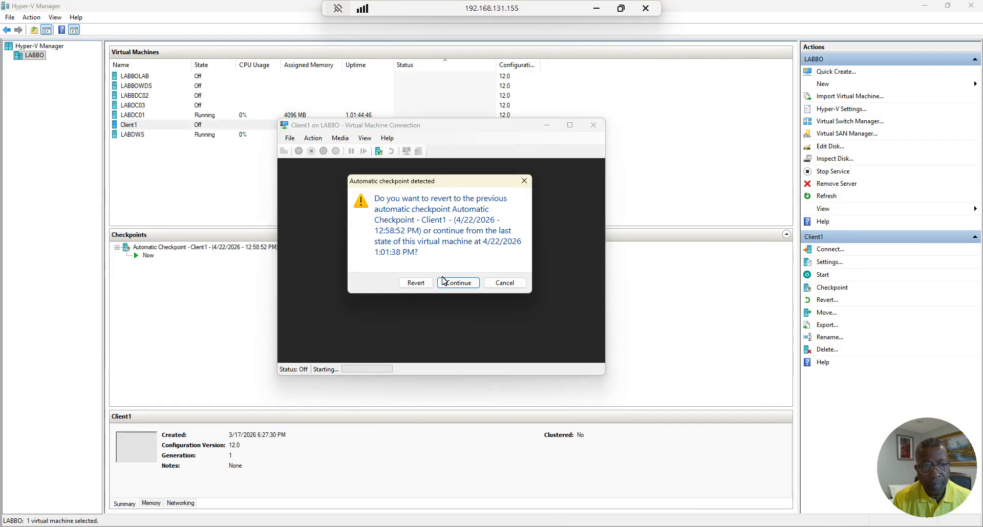
click(452, 285)
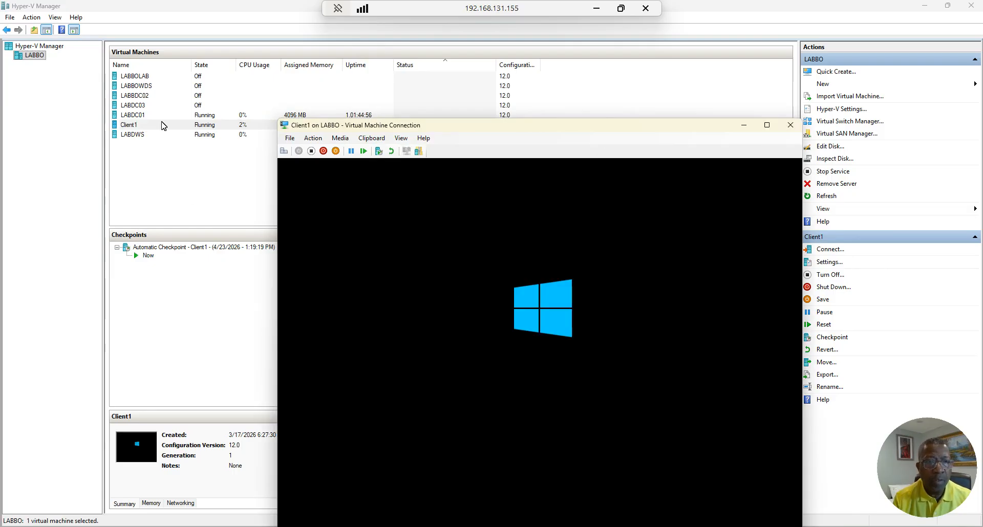
Connect to the Client1 session at 1366 by 768 resolution
drag(534, 123, 471, 75)
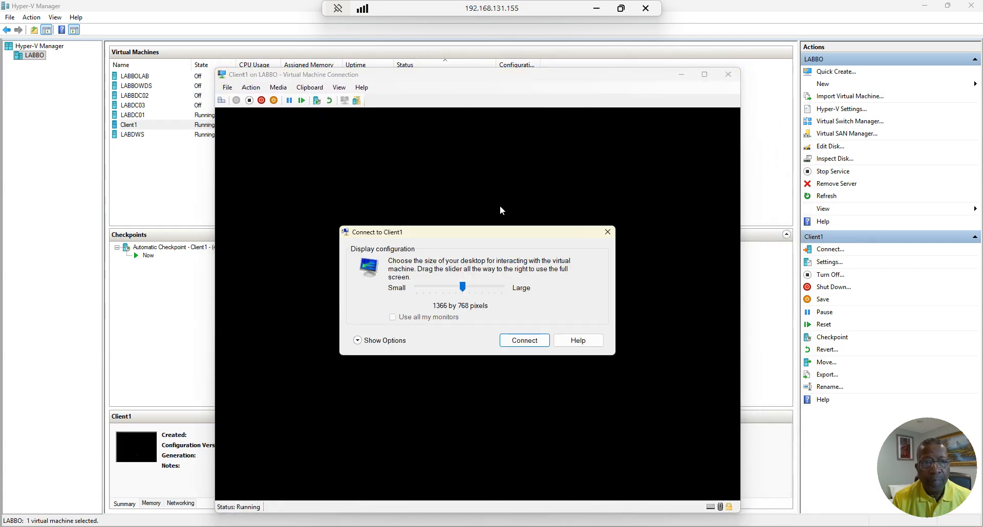
click(524, 340)
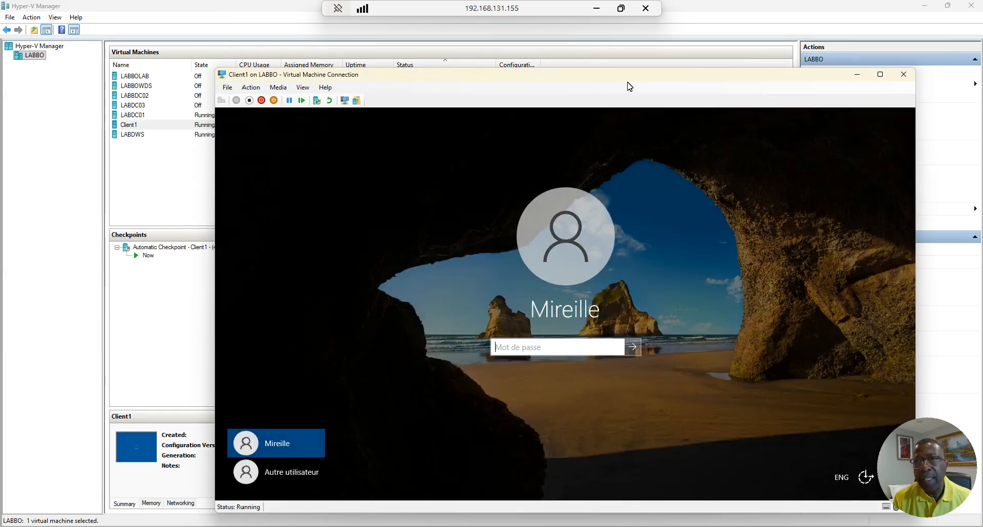
drag(665, 75, 583, 65)
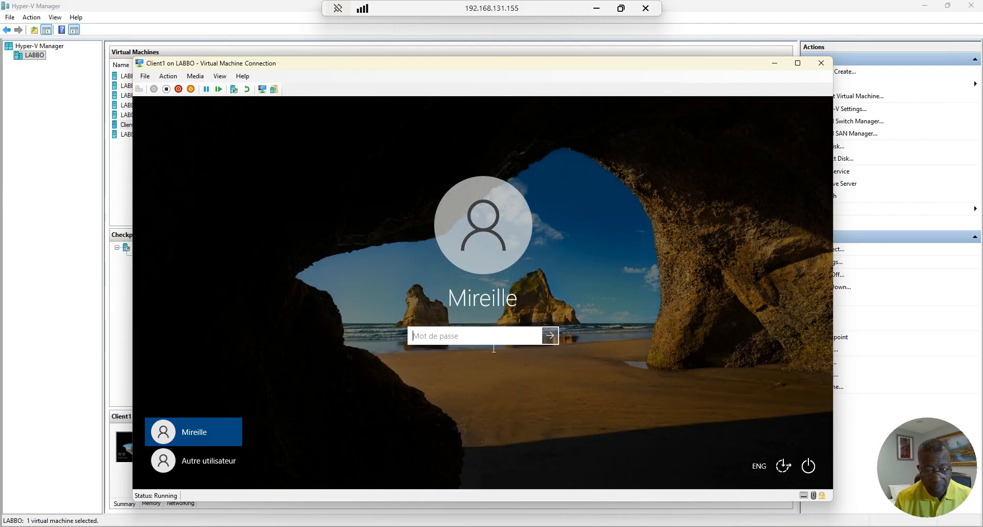
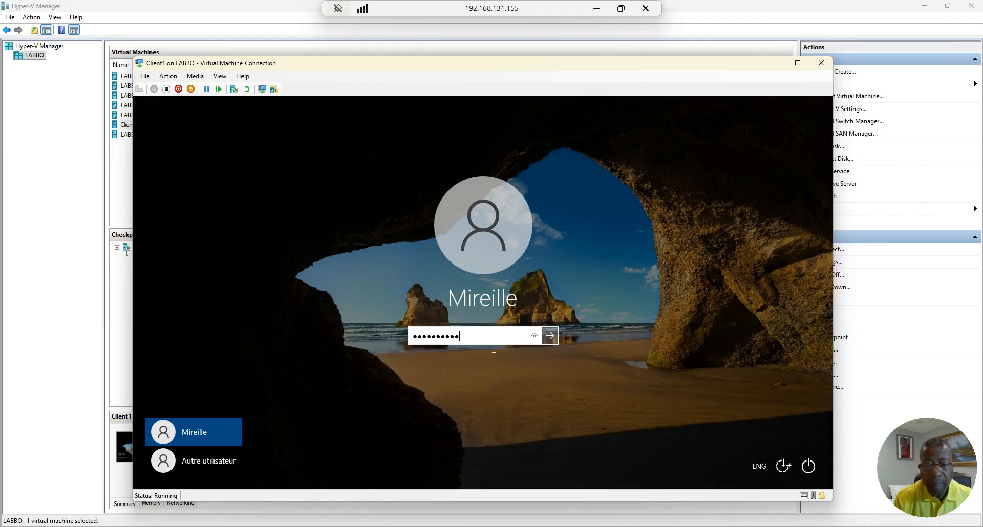
Attempt a password sign-in on Client1 and dismiss the incorrect-password message
click(533, 337)
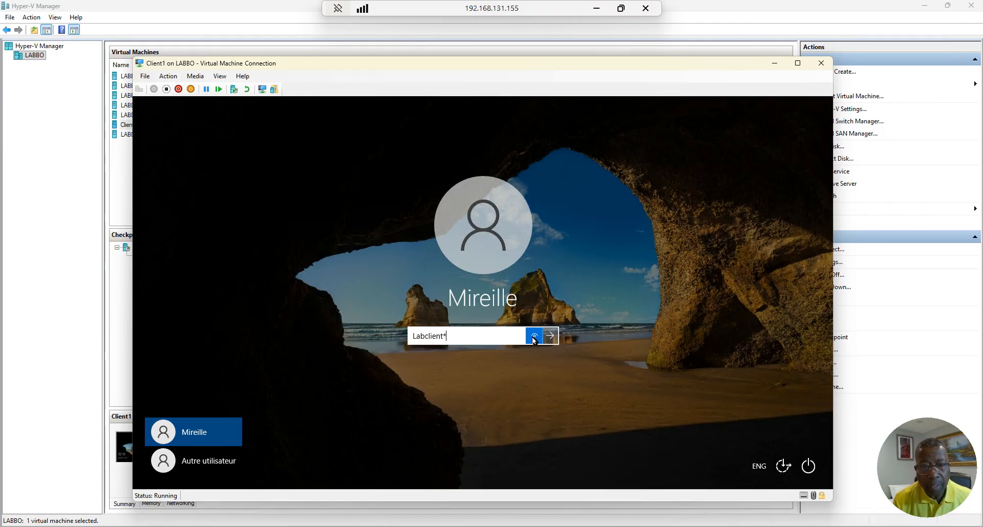
click(550, 337)
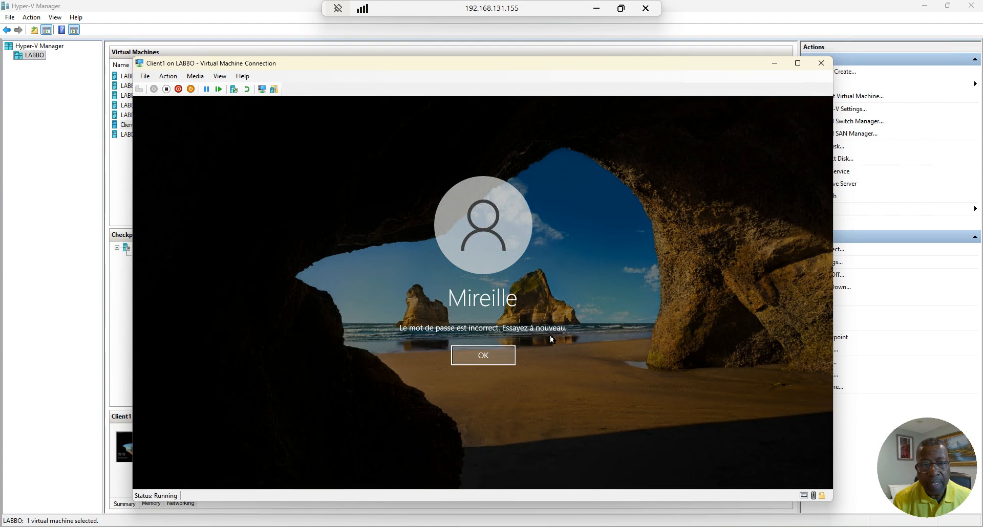
click(494, 358)
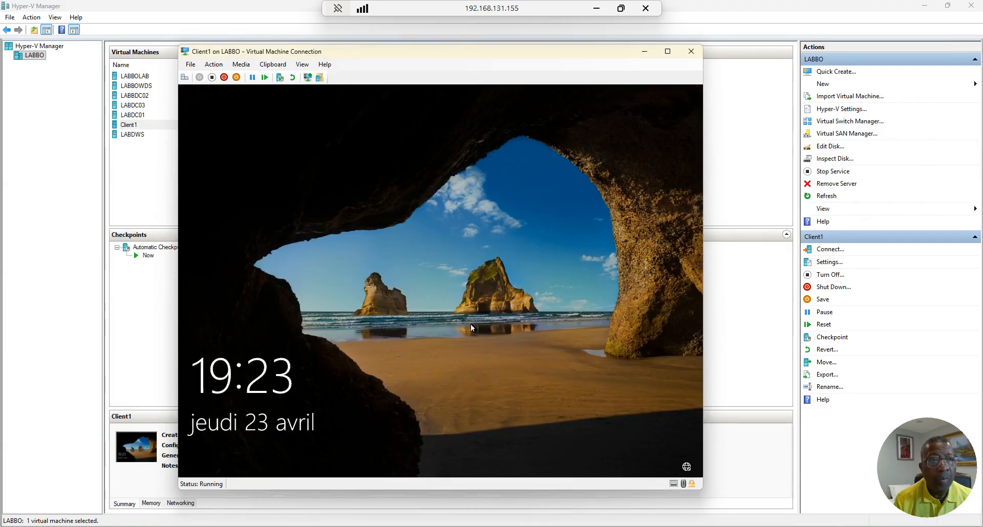
Sign the domain user in on Client1 and check the black-and-white wavy-line wallpaper
click(185, 78)
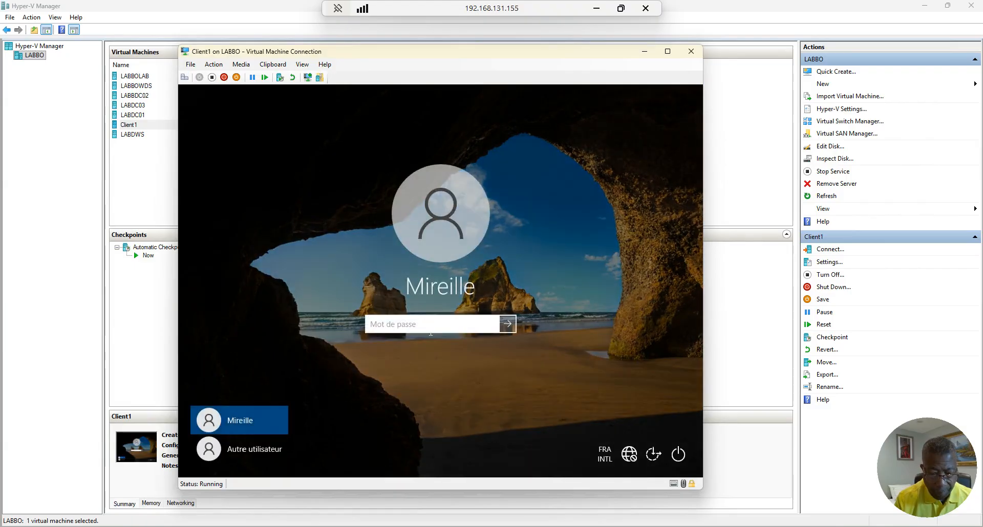
text(**********)
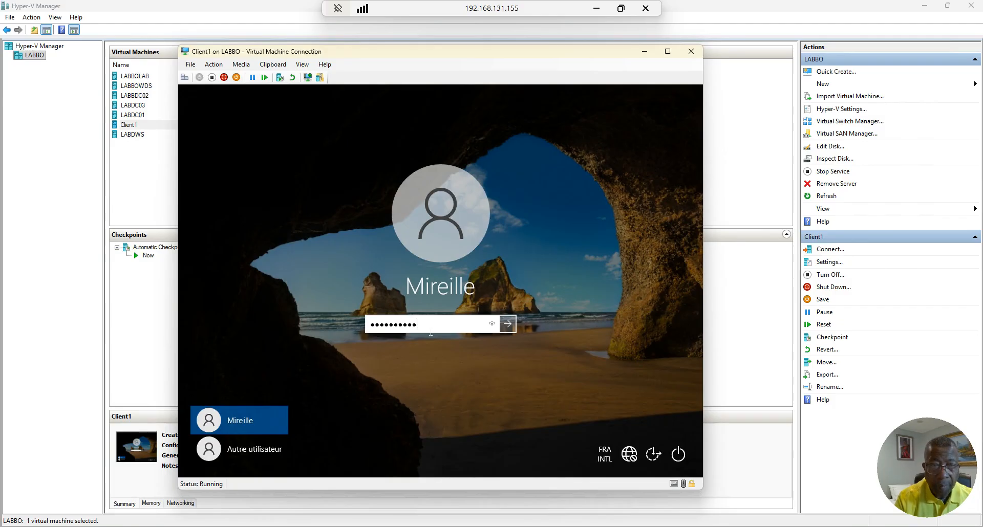
click(493, 326)
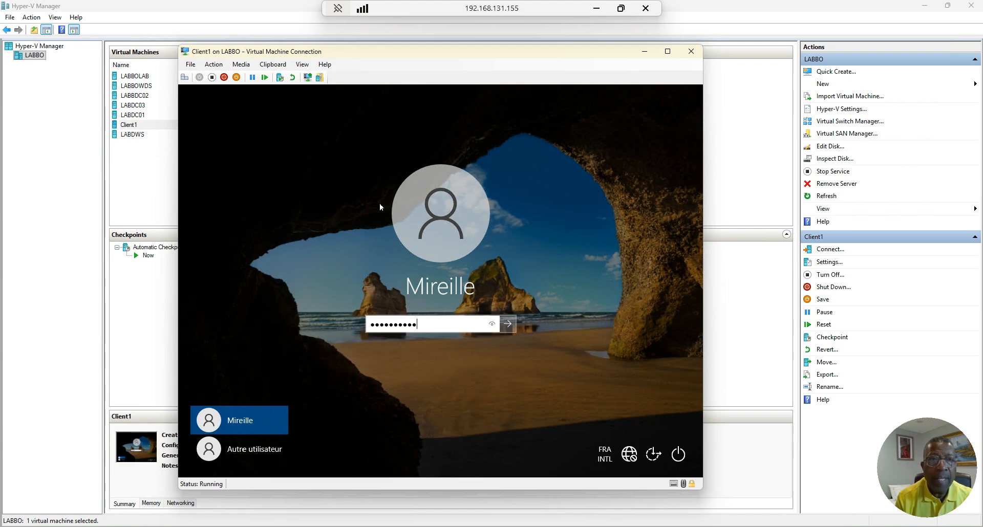
click(508, 325)
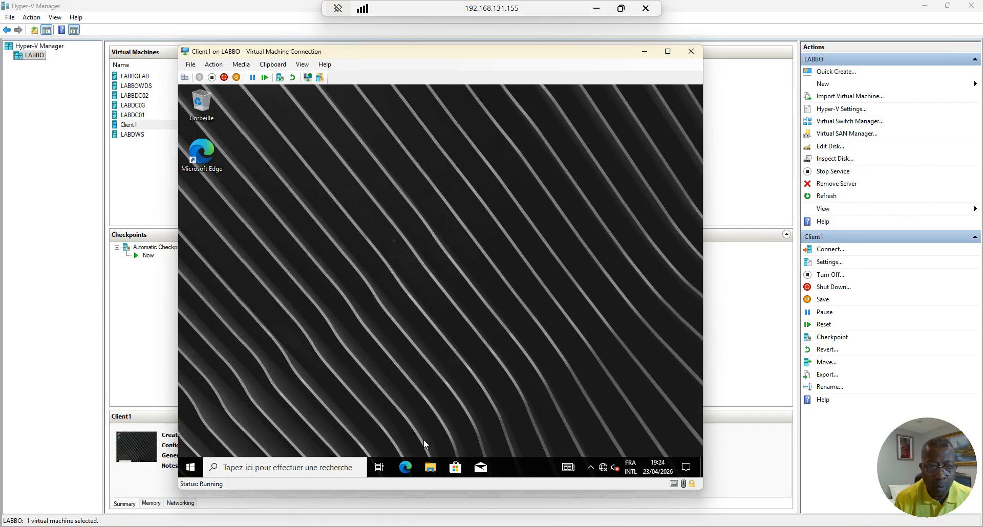
click(429, 468)
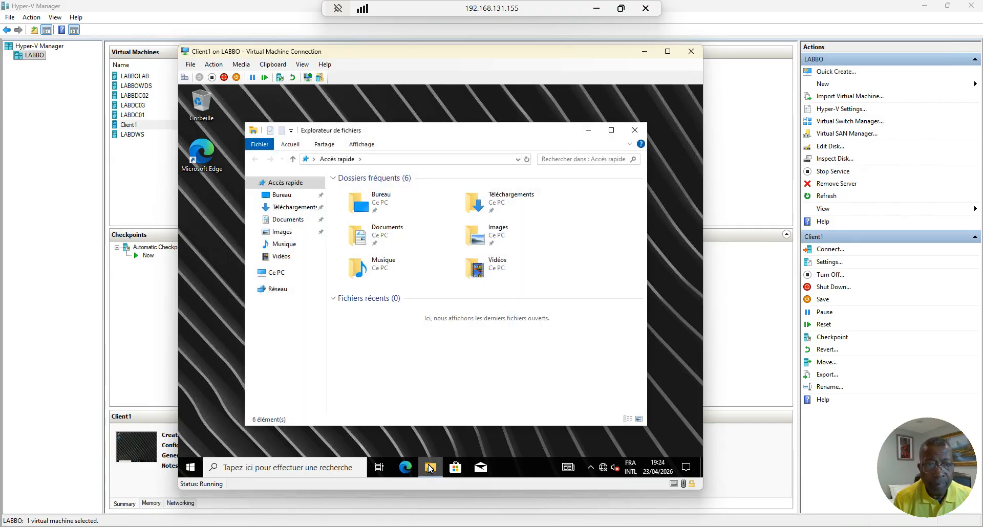
click(429, 468)
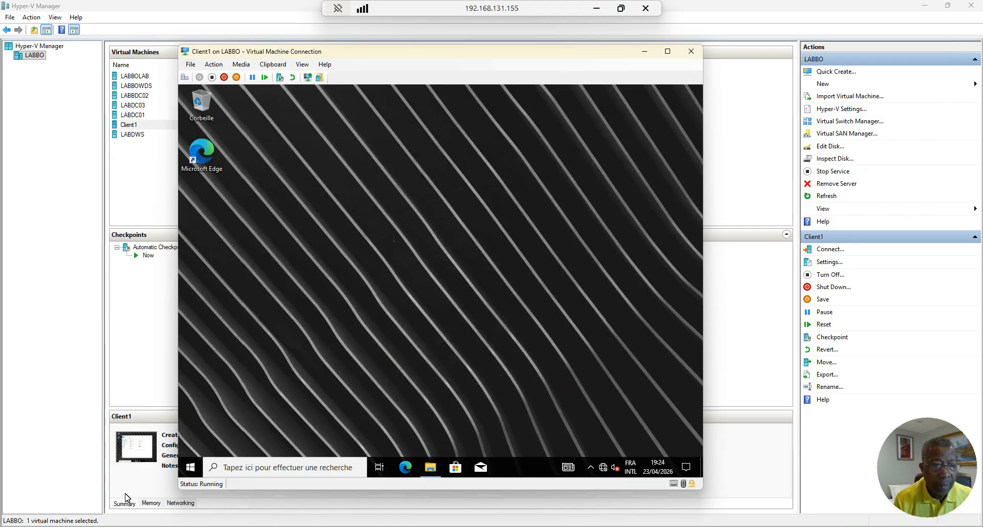
Sign out of Client1 with Se déconnecter and bring the LABDC01 session to the front
right_click(191, 467)
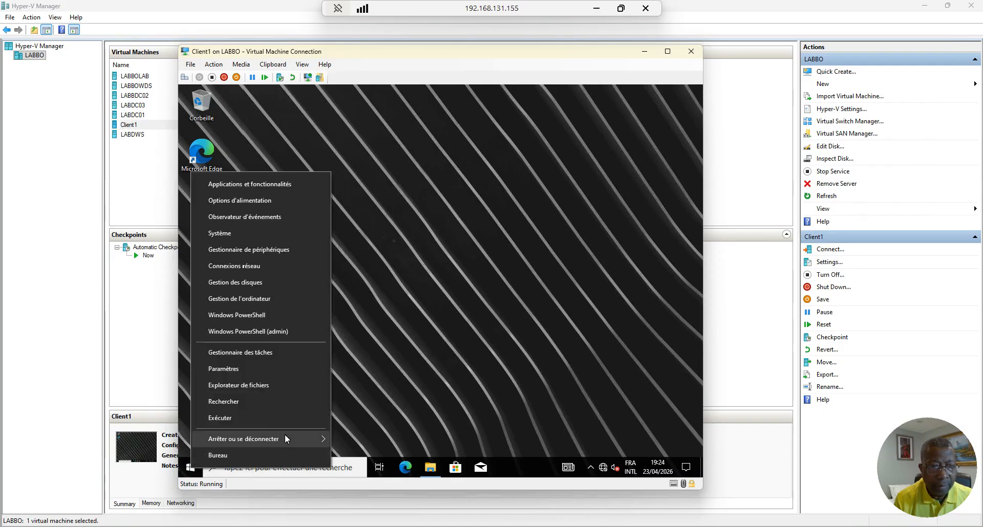
mouse_move(285, 436)
click(368, 402)
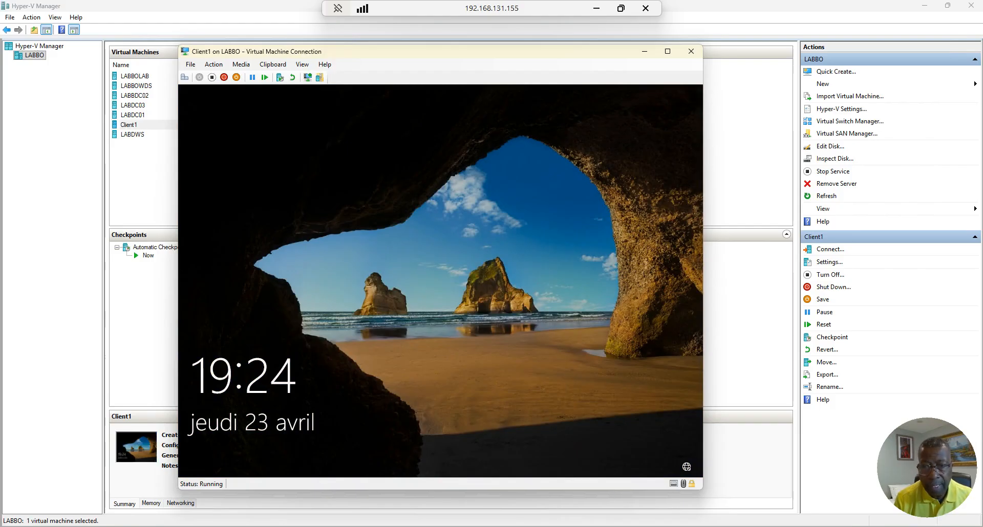
mouse_move(628, 526)
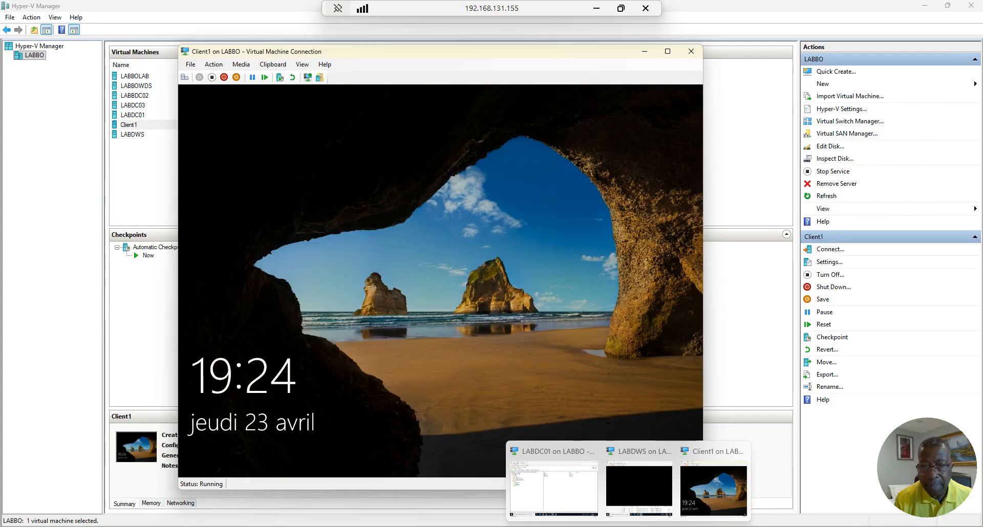
click(553, 481)
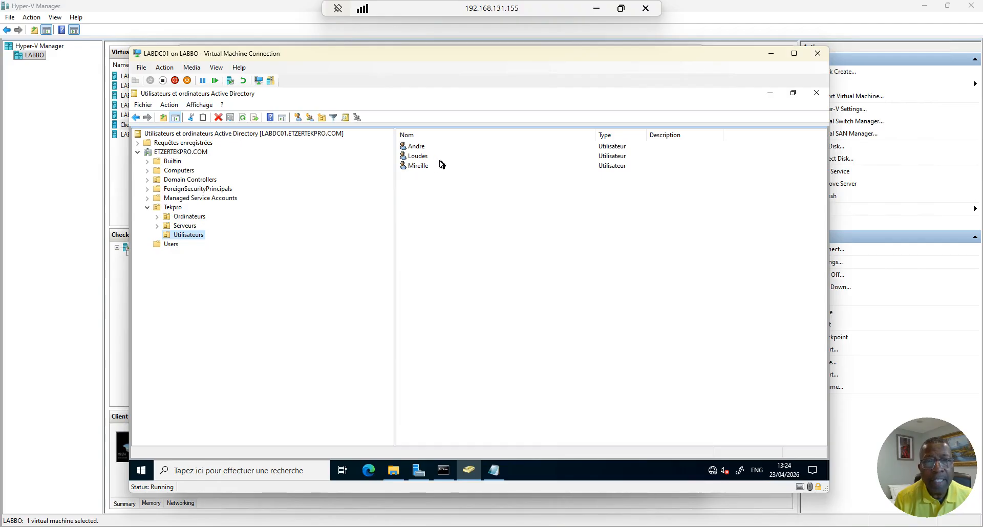
Minimize ADUC and Server Manager on LABDC01, then open Client1's Autre utilisateur sign-in
click(770, 93)
click(769, 93)
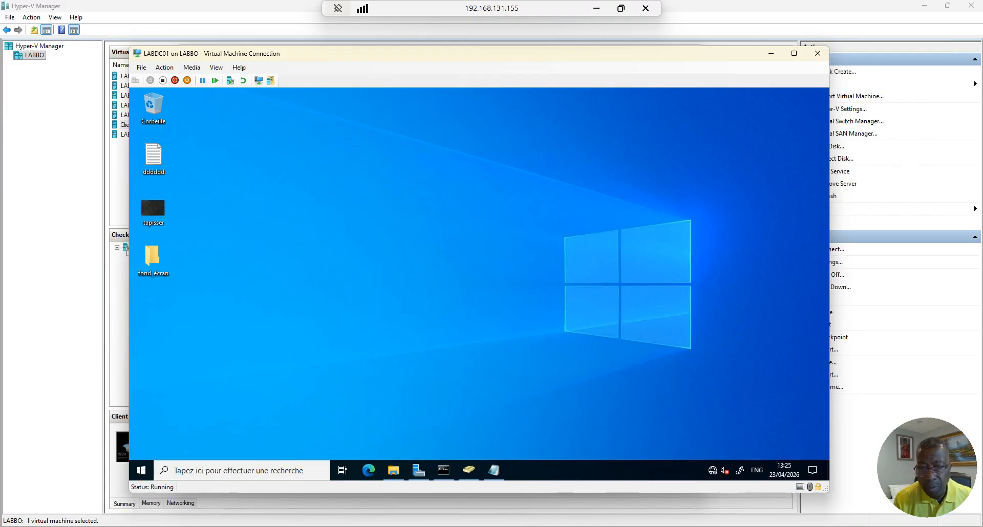
mouse_move(628, 526)
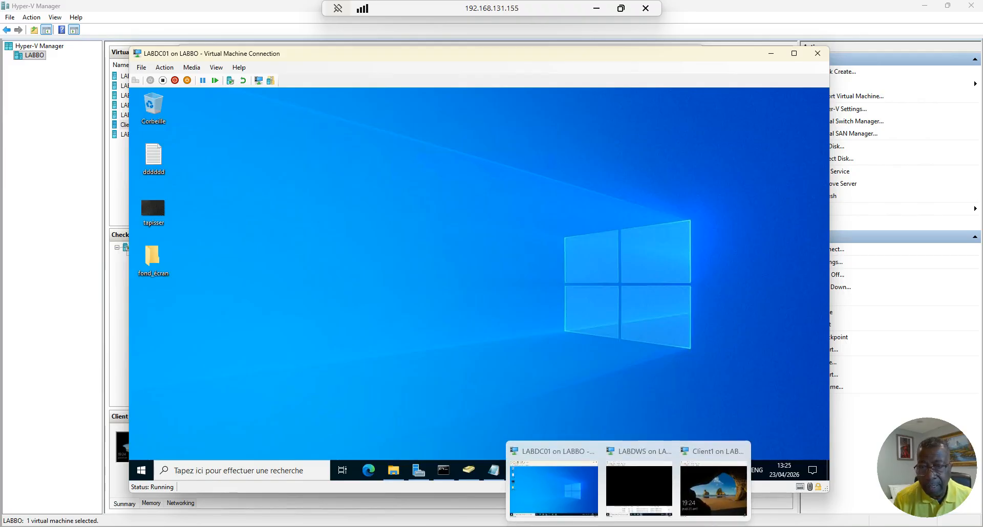
click(721, 493)
click(183, 77)
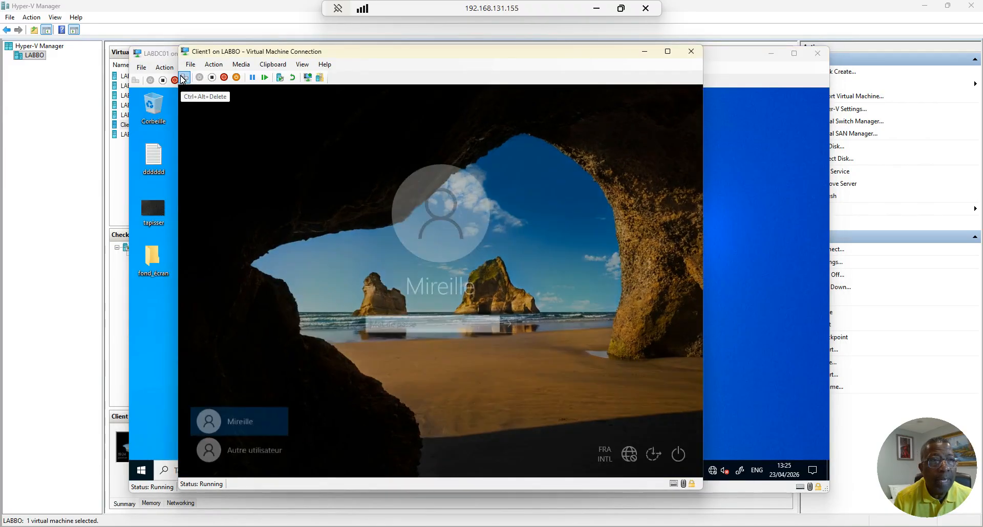
click(249, 447)
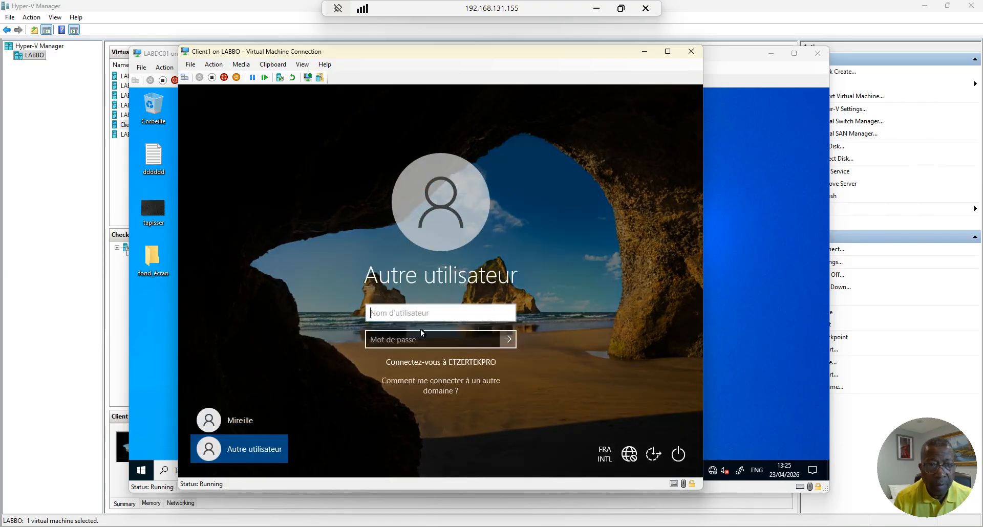
Enter the second user's user name and password, then switch back to LABDC01
text(lourdes)
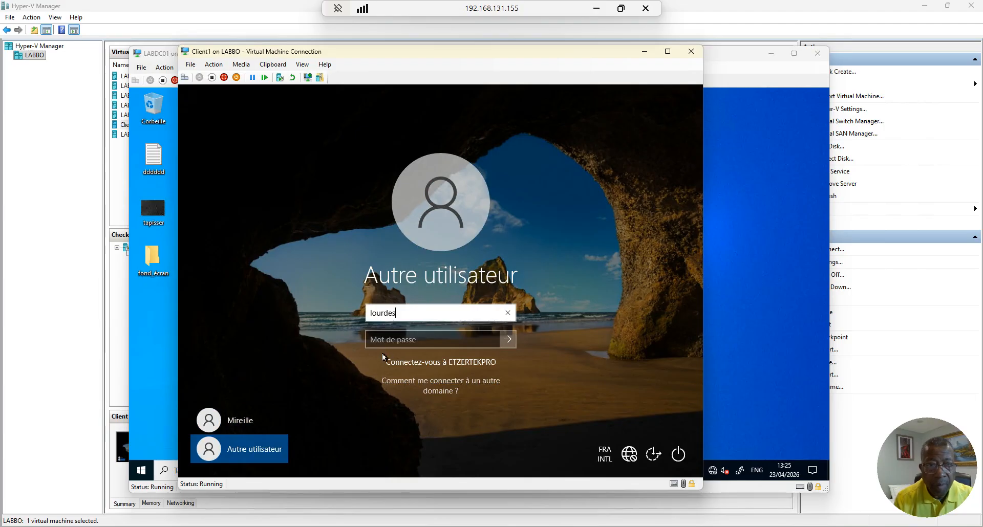
key(Tab)
text(*****)
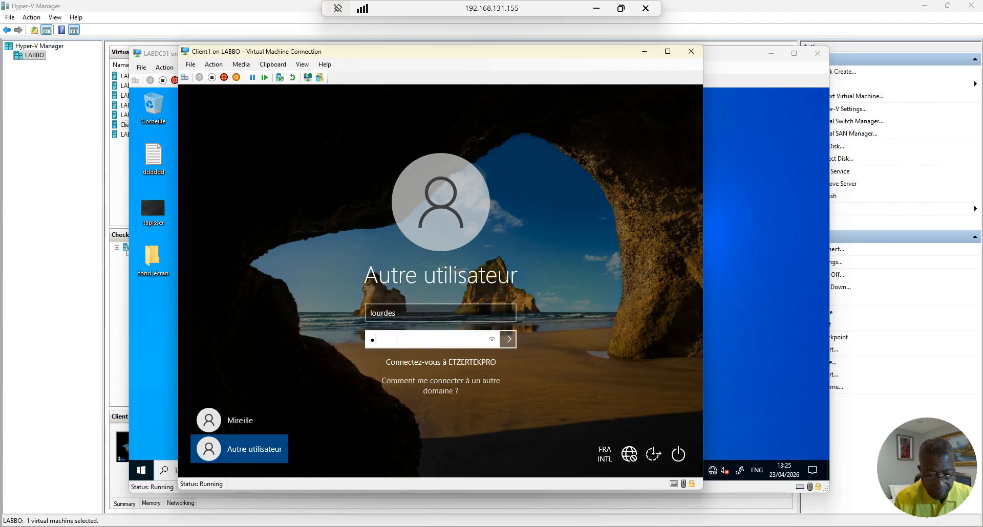
text(*****)
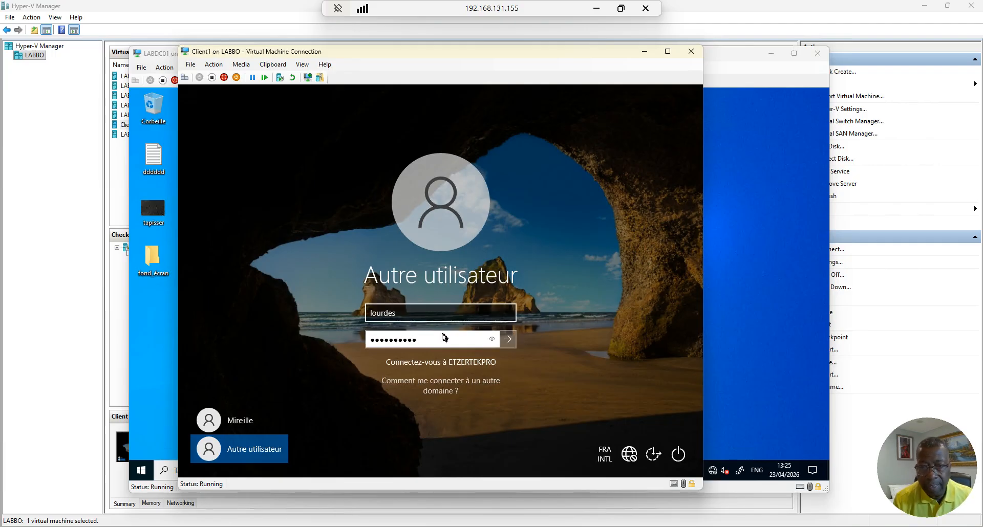
mouse_move(628, 526)
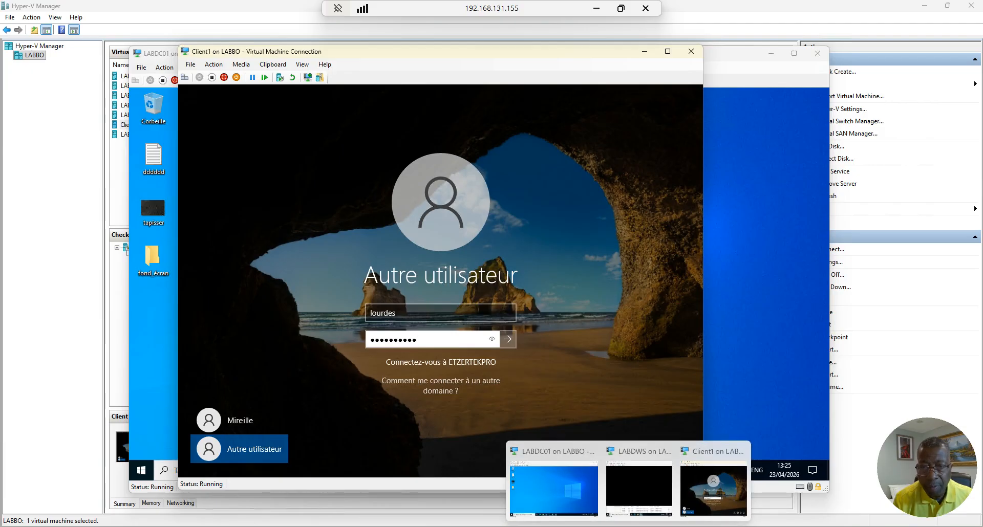
click(552, 484)
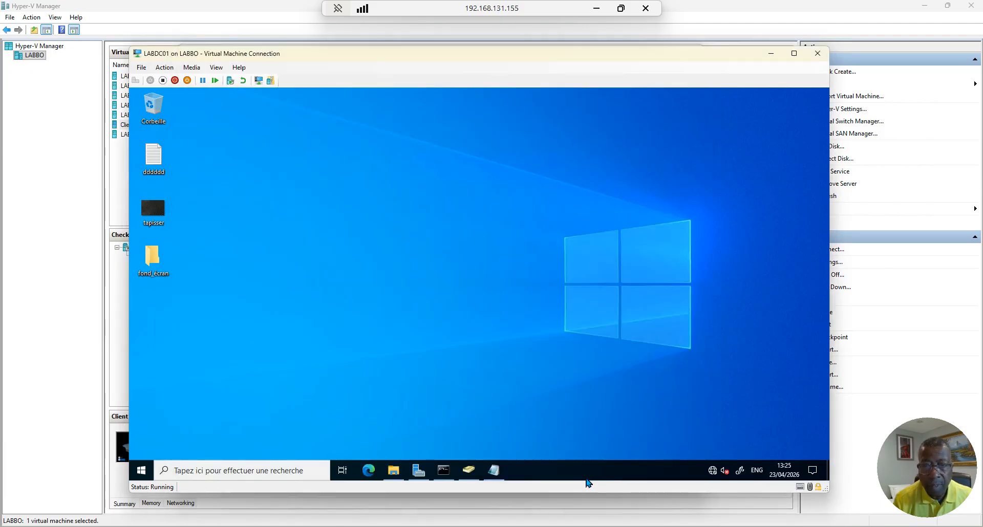
Restore Active Directory Users and Computers on LABDC01, then bring the Client1 console forward
mouse_move(599, 525)
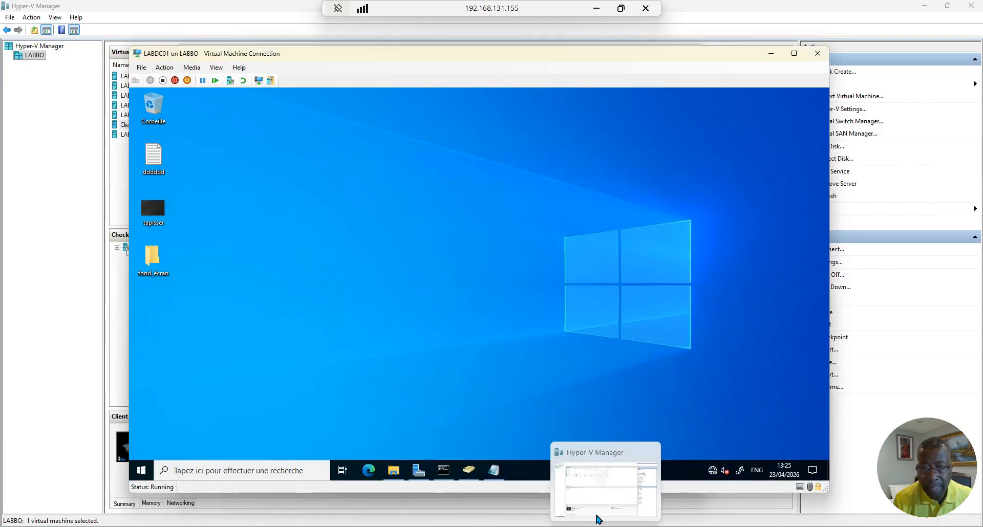
click(580, 499)
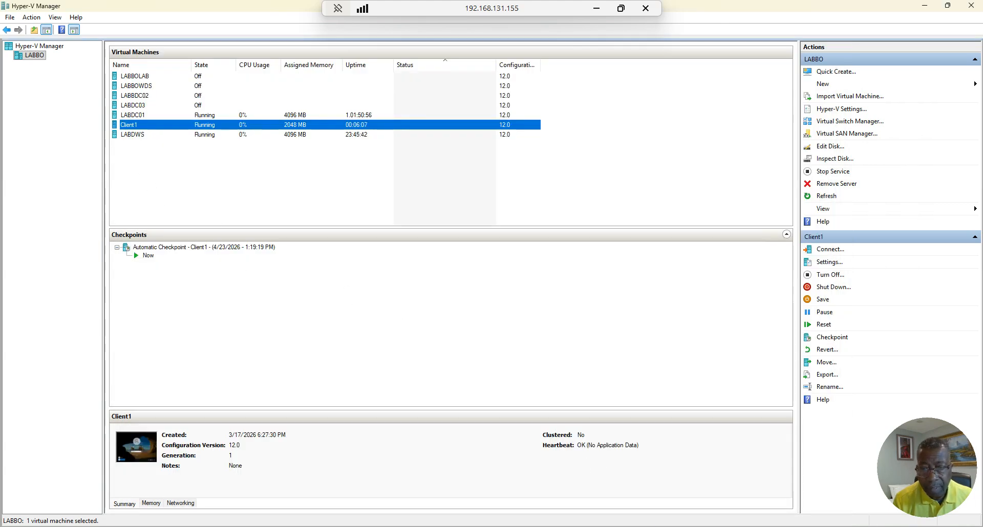
mouse_move(628, 526)
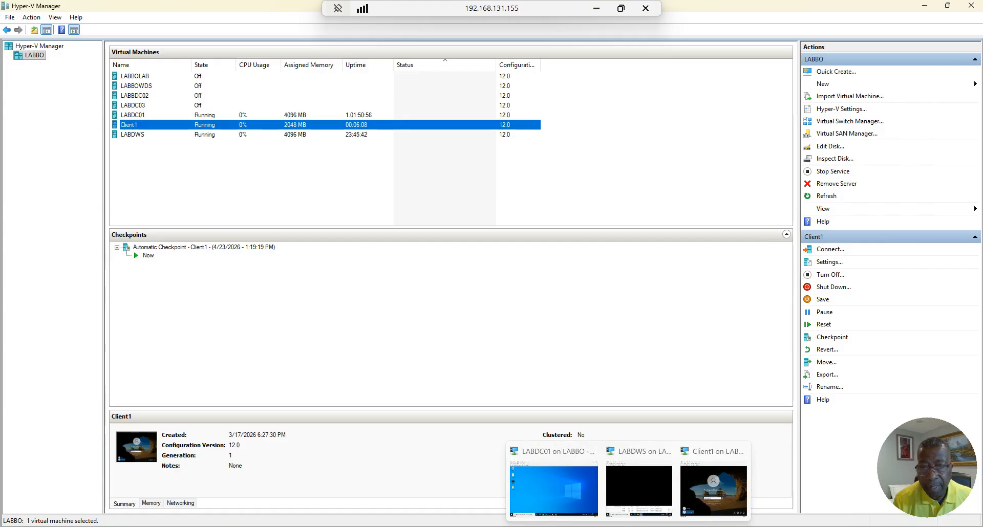
click(566, 472)
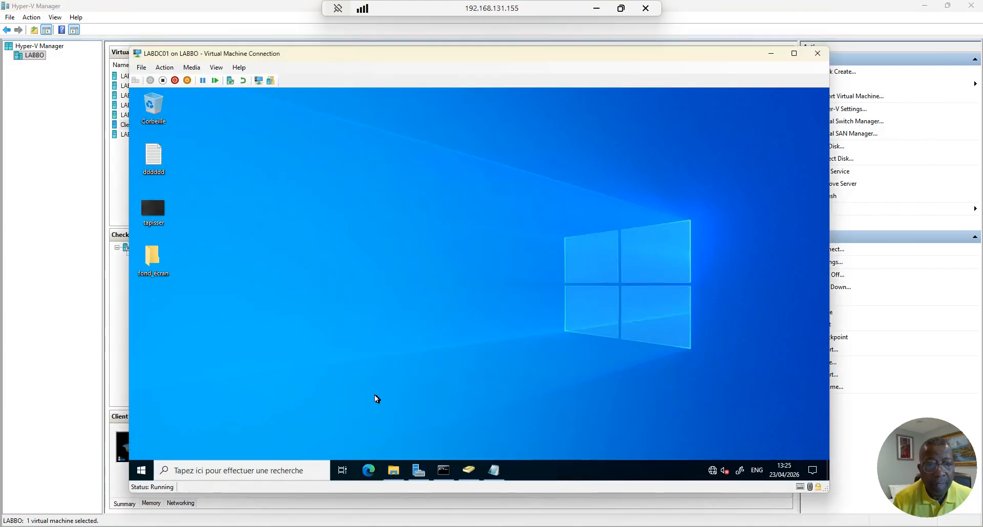
click(468, 470)
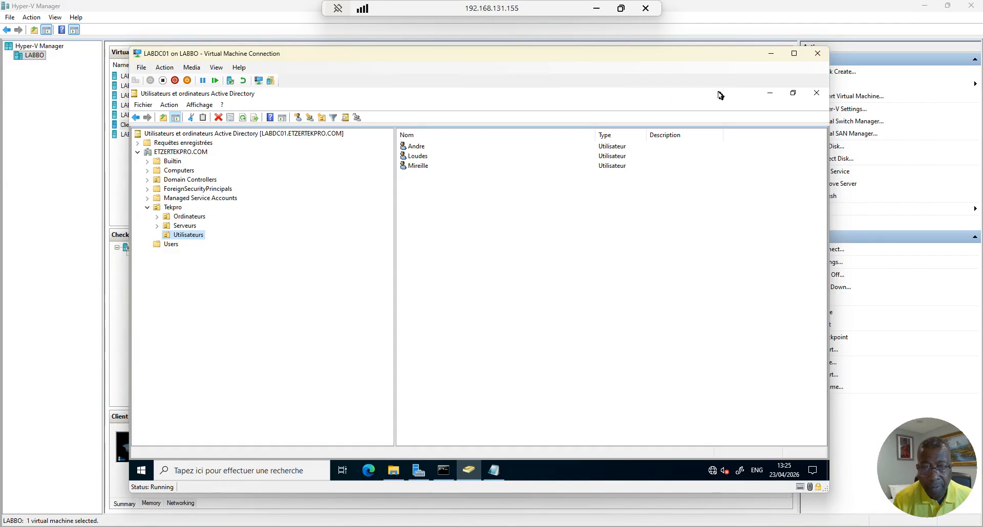
mouse_move(629, 526)
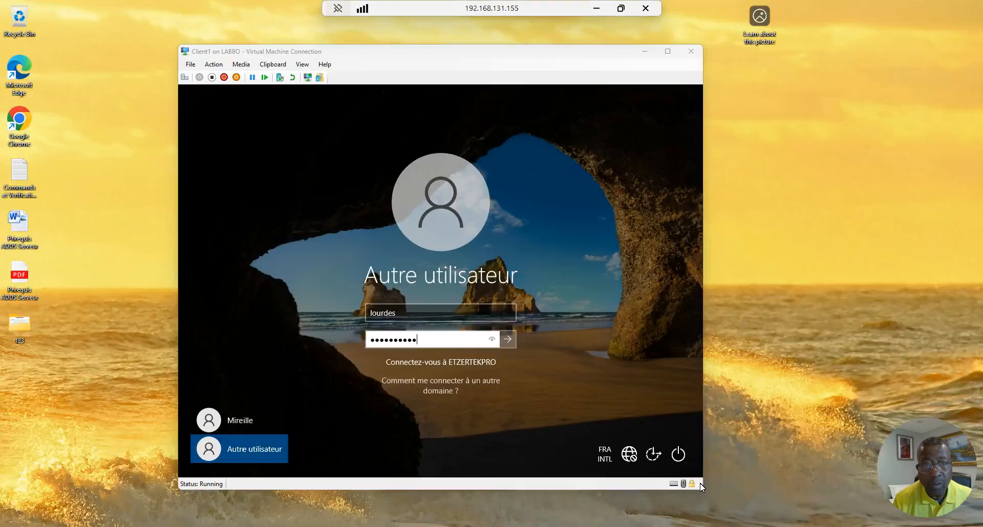
click(713, 489)
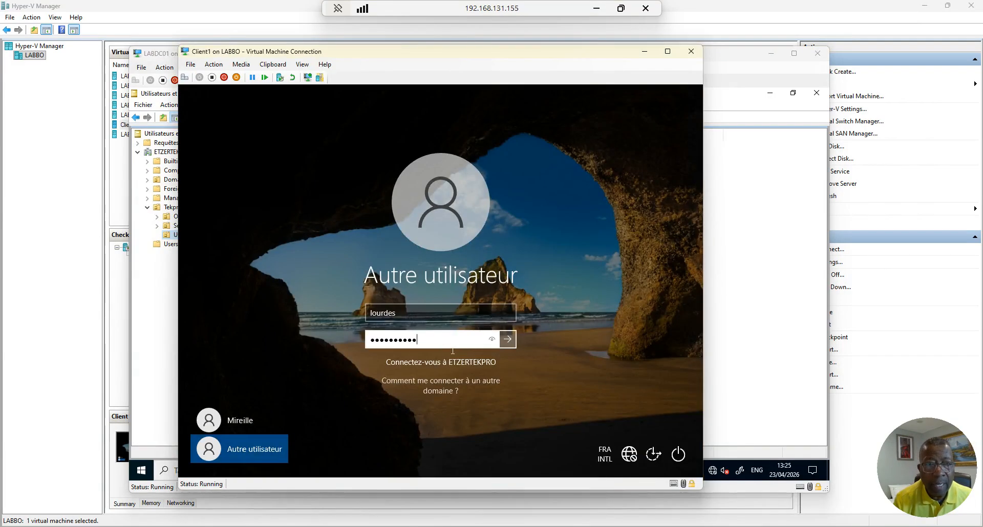
Fix the misspelled user name, sign the second Tekpro user in, and check the wallpaper
click(388, 315)
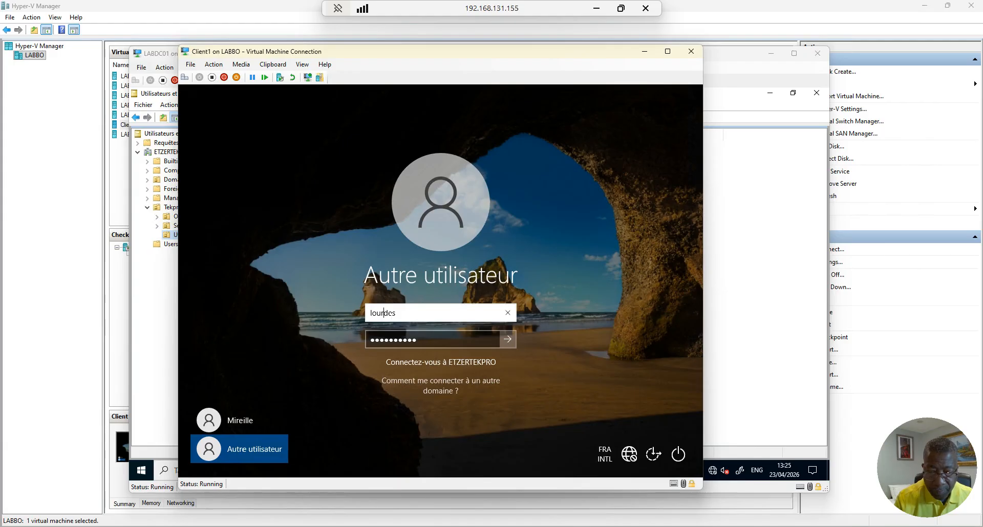
key(BackSpace)
key(Tab)
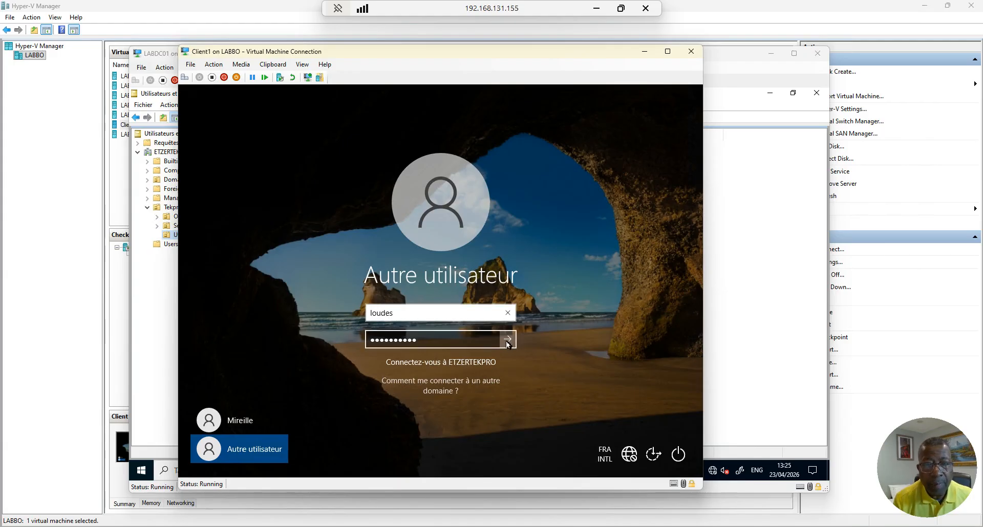
key(Return)
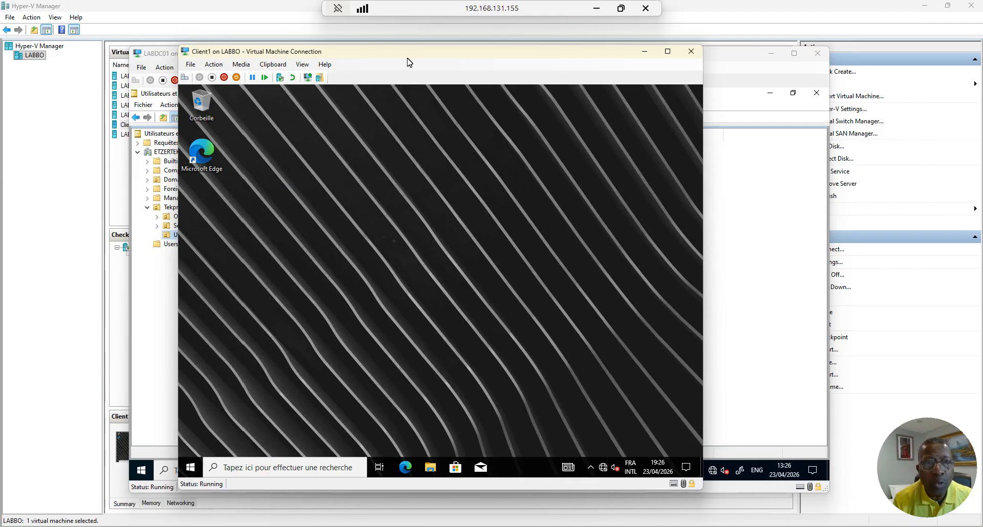
mouse_move(434, 57)
mouse_down()
mouse_move(448, 56)
mouse_move(435, 55)
mouse_up()
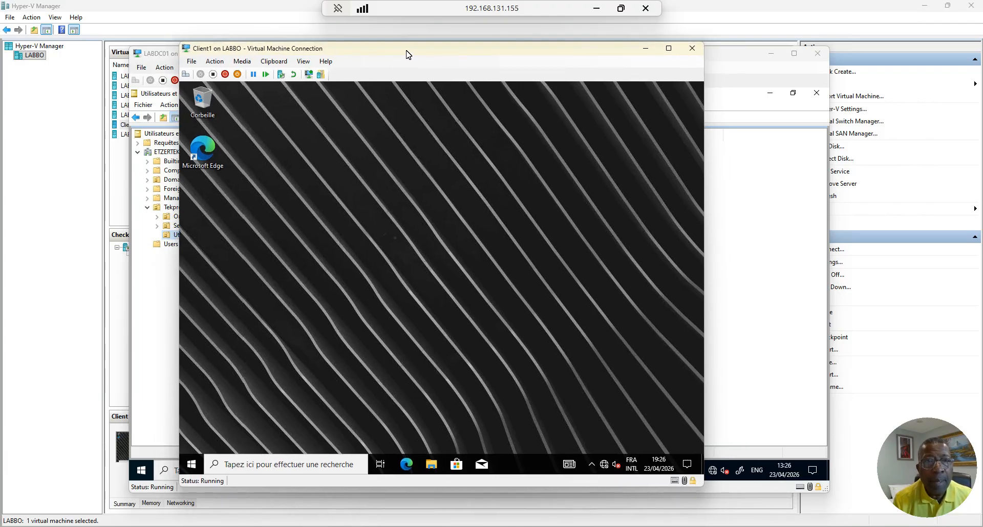
drag(407, 49, 390, 49)
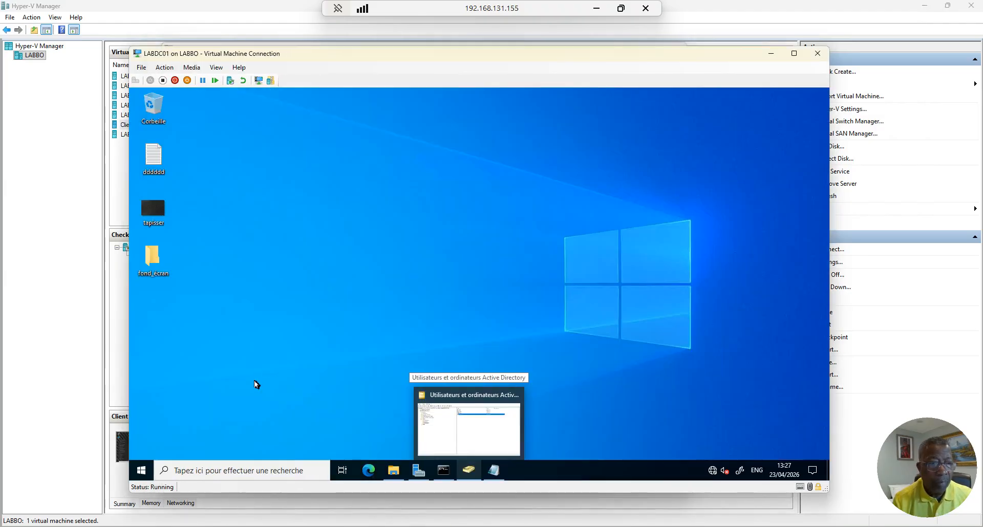
Begin a LABDC01 sign-out, cancel it to keep the notes open, then minimize LABDC01
right_click(143, 471)
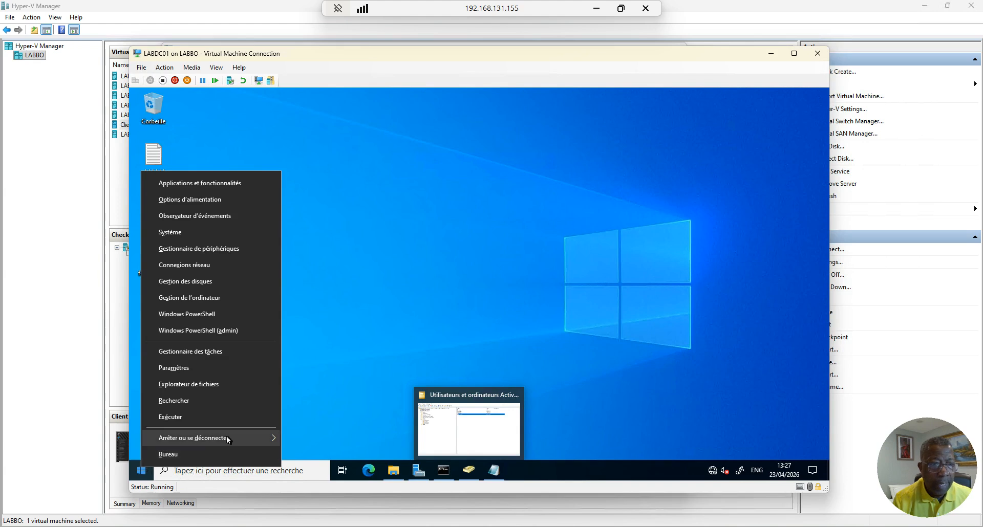
mouse_move(235, 436)
click(311, 402)
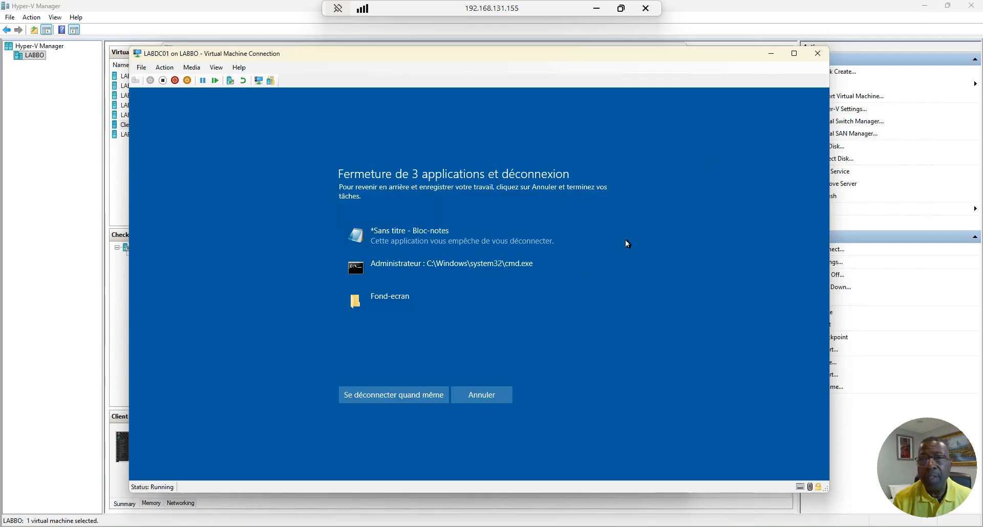
click(489, 399)
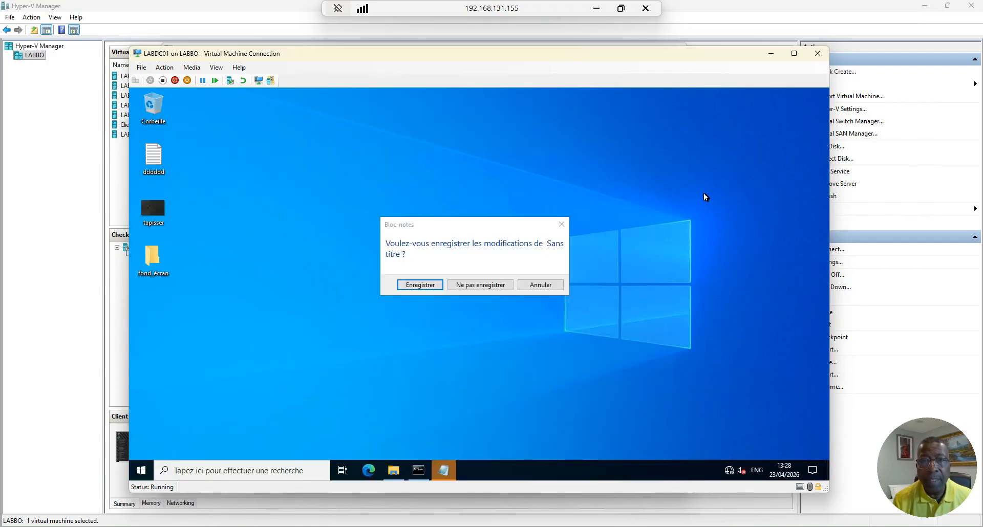
click(540, 285)
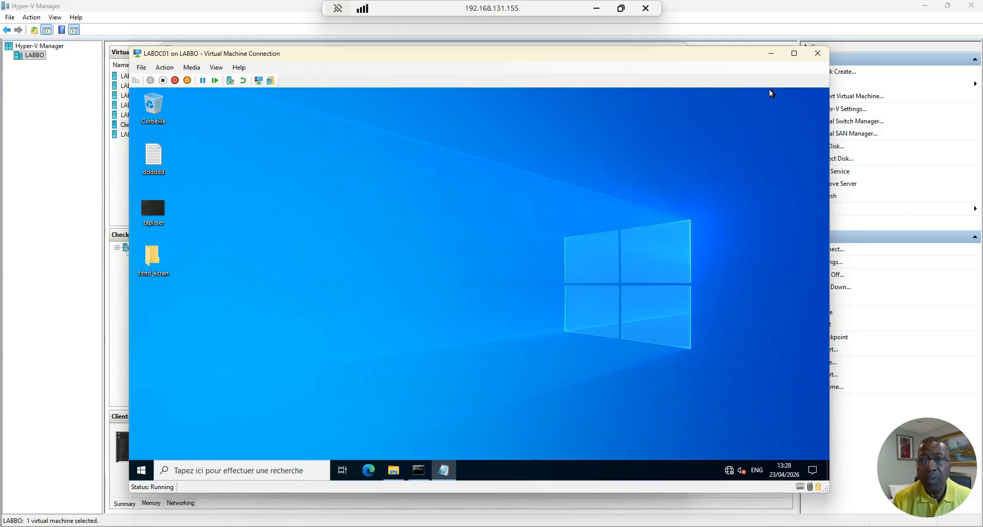
click(770, 59)
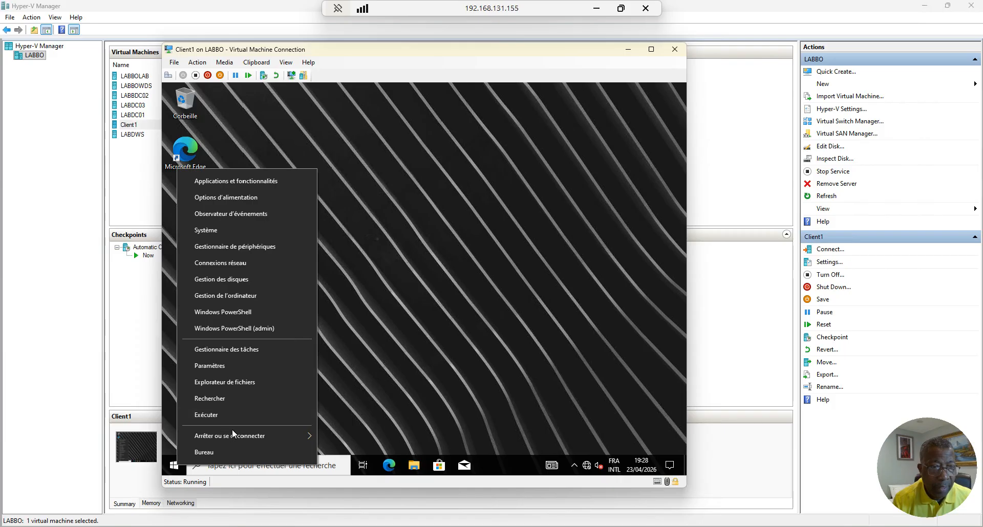
Sign the current user out of Client1 and choose Autre utilisateur at sign-in
mouse_move(255, 434)
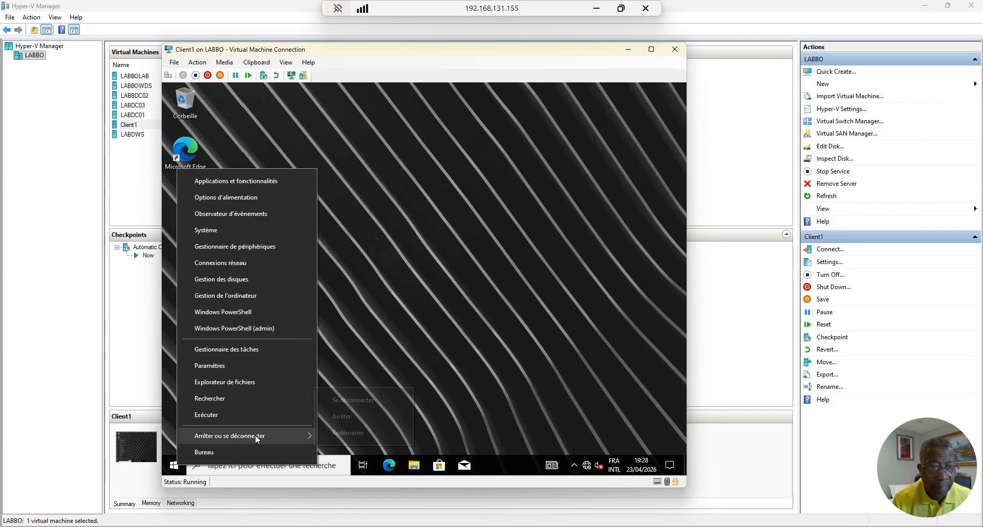
click(353, 401)
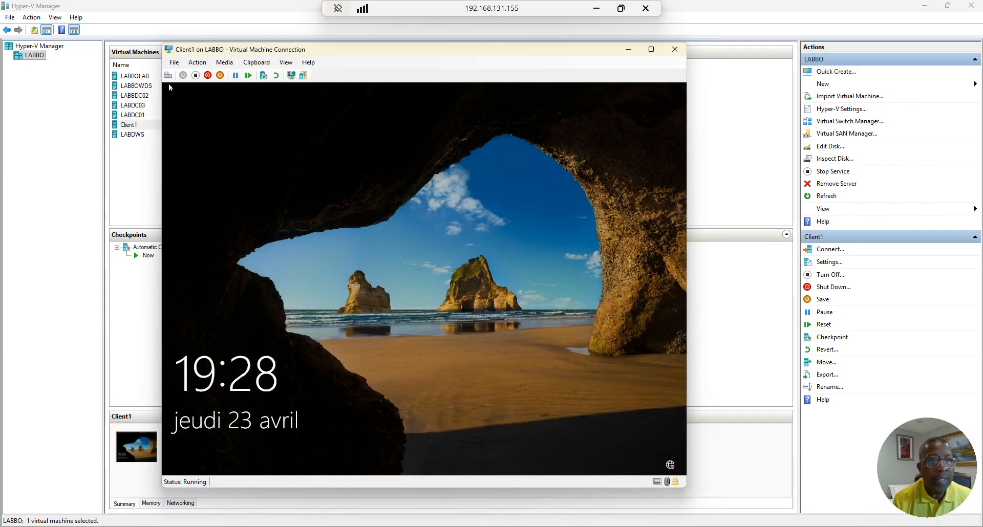
click(276, 353)
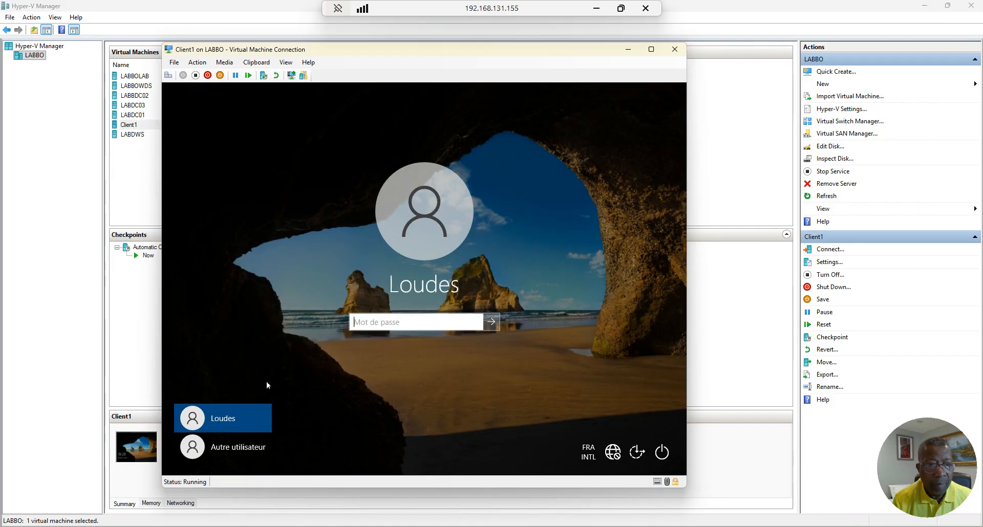
click(226, 448)
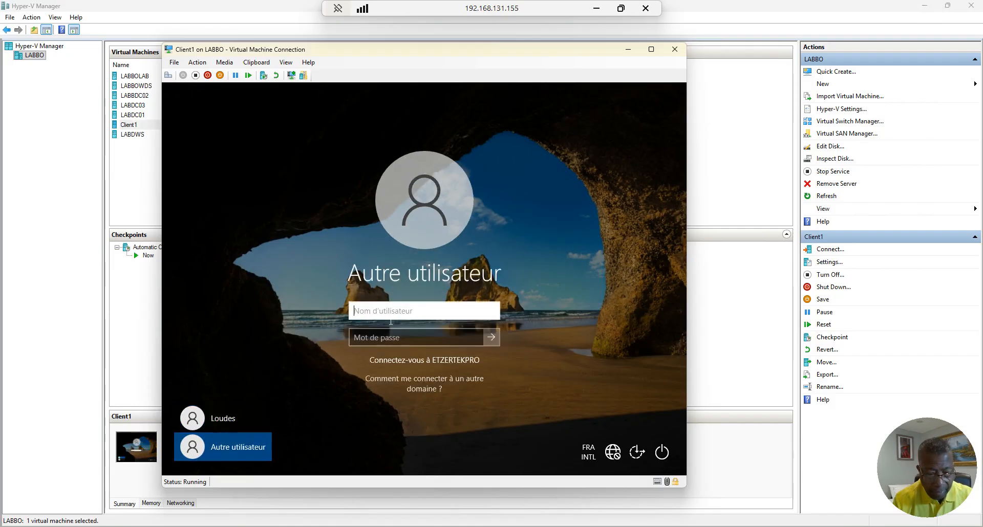
Enter the test account's user name and password and submit the sign-in
text(teste)
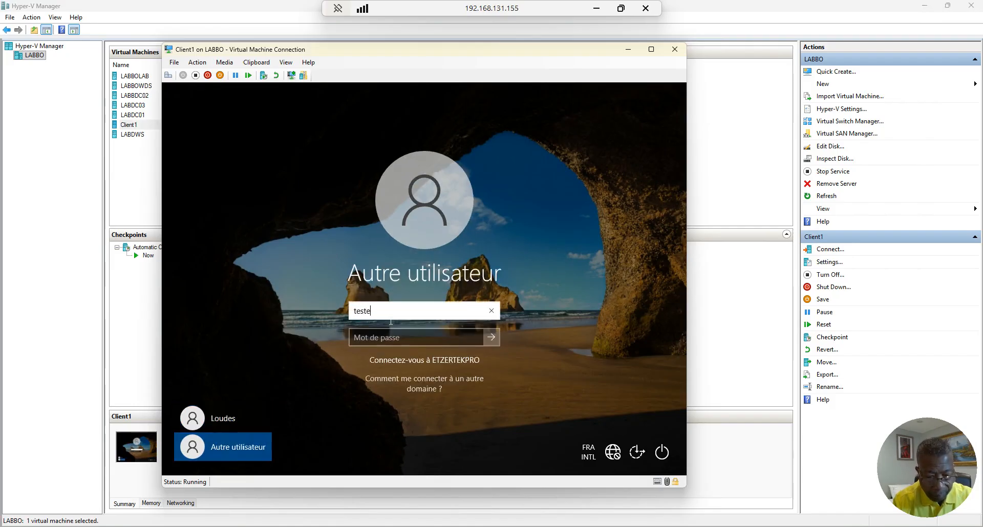
text(cr)
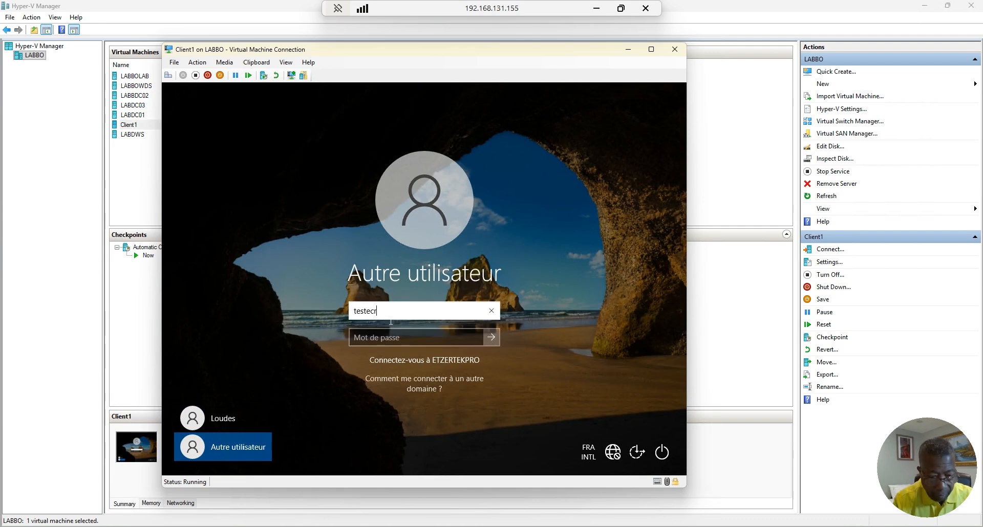
text(enan)
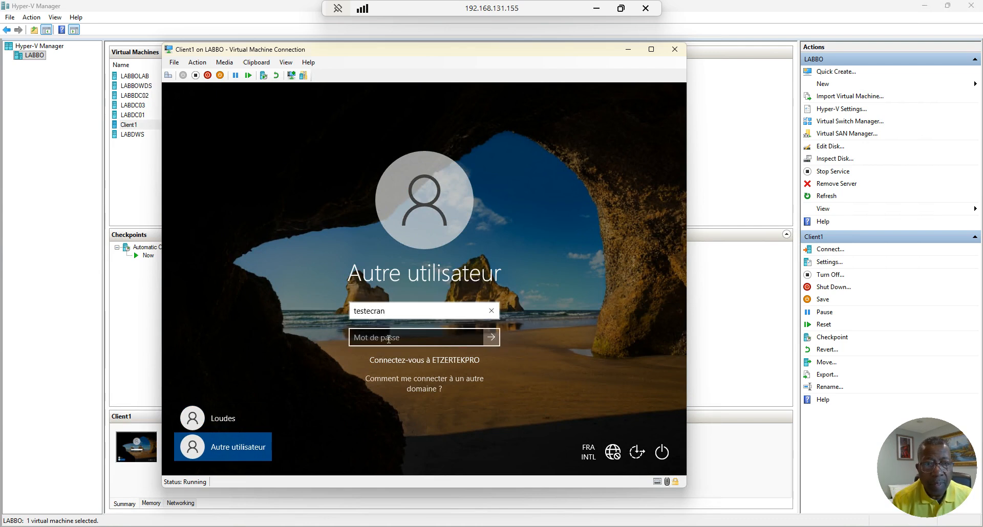
key(Tab)
text(•••)
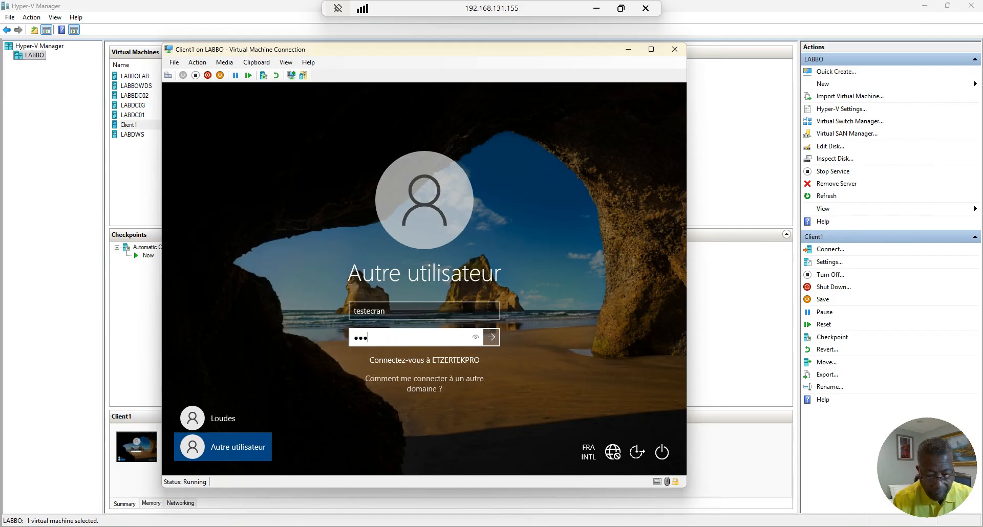
text(****)
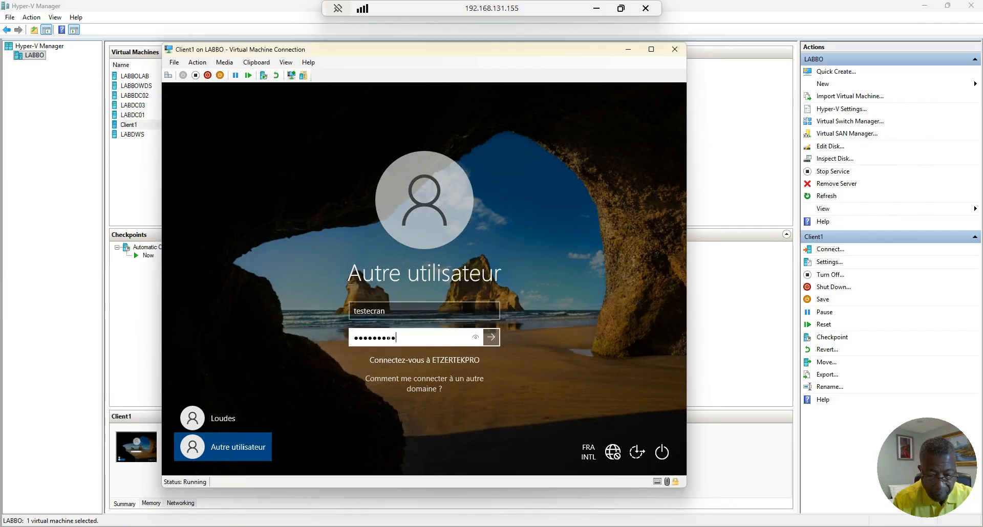
text(*)
click(491, 337)
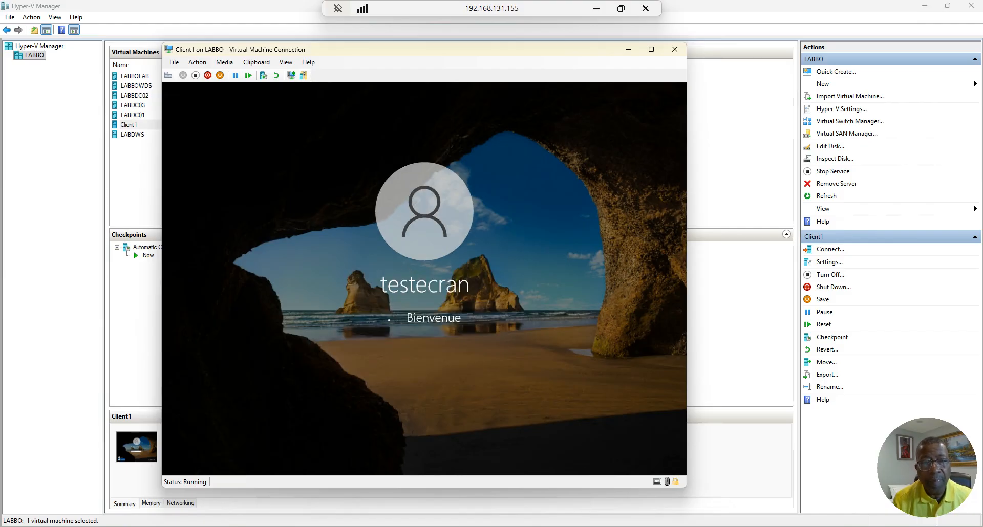